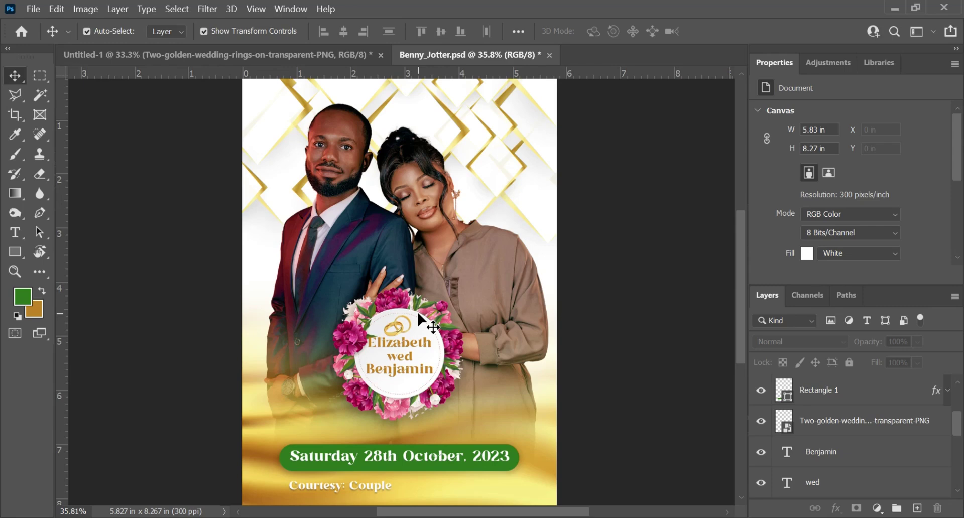
Switch to the Untitled-1 document.
{"action": "key", "text": "ctrl+Tab"}
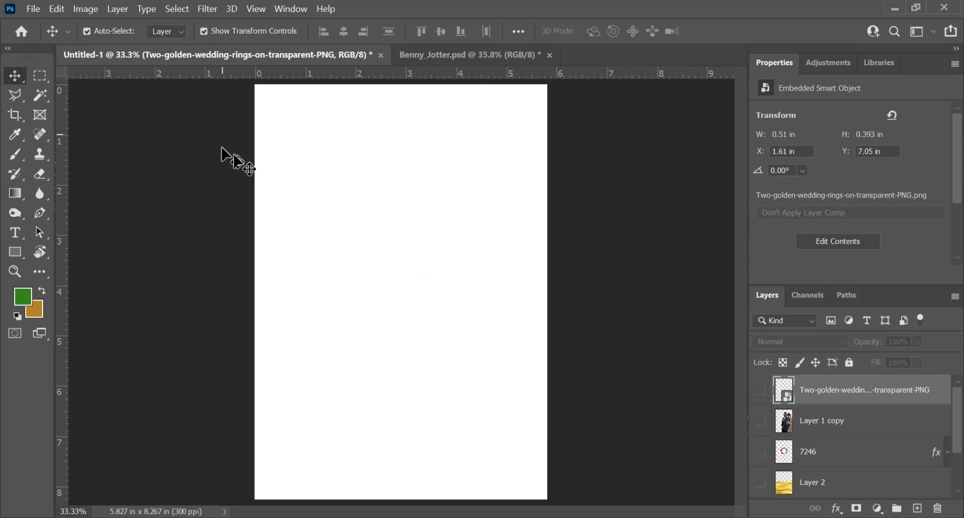
{"action": "left_click", "coordinate": [33, 8]}
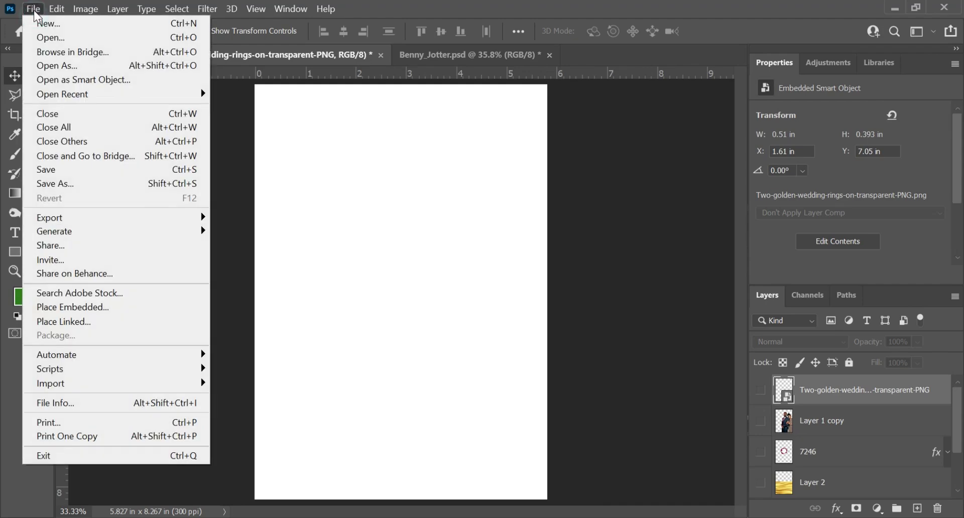
{"action": "left_click", "coordinate": [42, 25]}
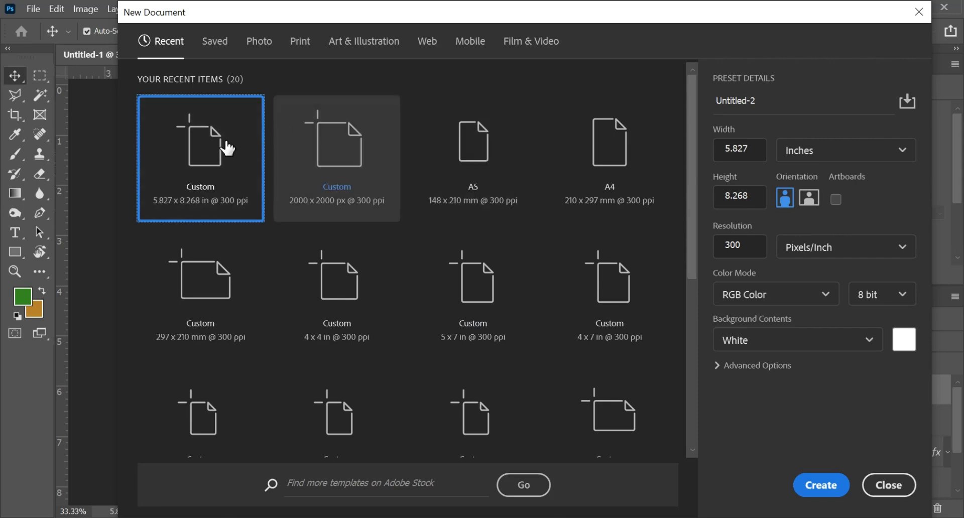
{"action": "scroll", "coordinate": [502, 362], "scroll_direction": "down", "scroll_amount": 5}
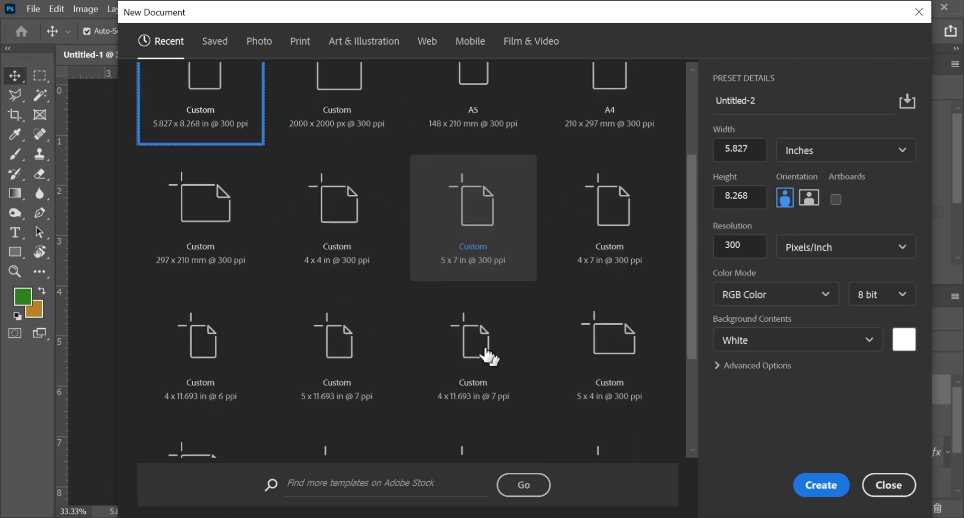
{"action": "scroll", "coordinate": [401, 327], "scroll_direction": "down", "scroll_amount": 1}
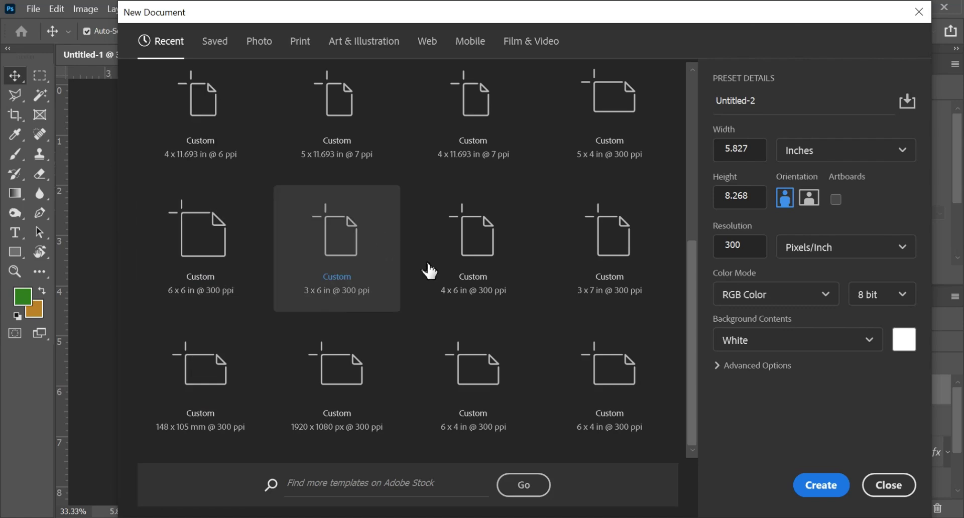
{"action": "scroll", "coordinate": [414, 273], "scroll_direction": "up", "scroll_amount": 5}
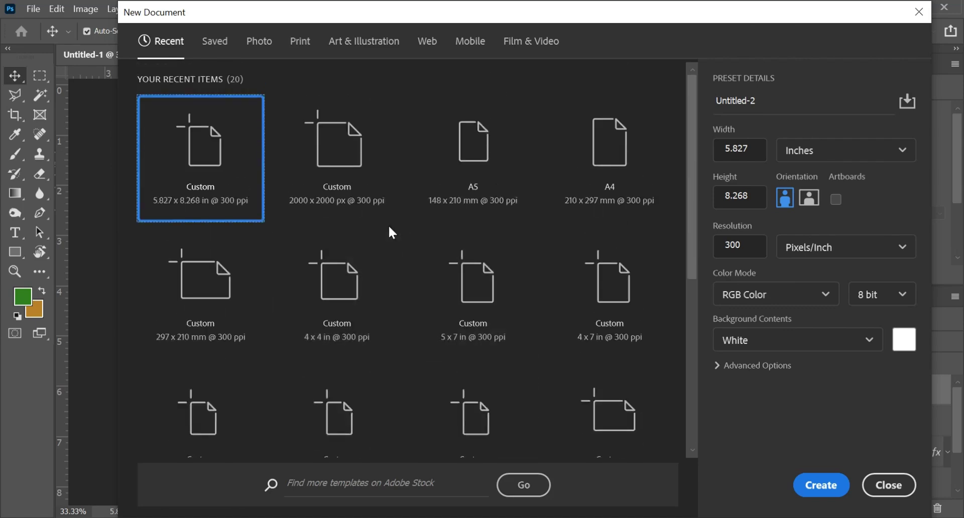
{"action": "left_click", "coordinate": [300, 48]}
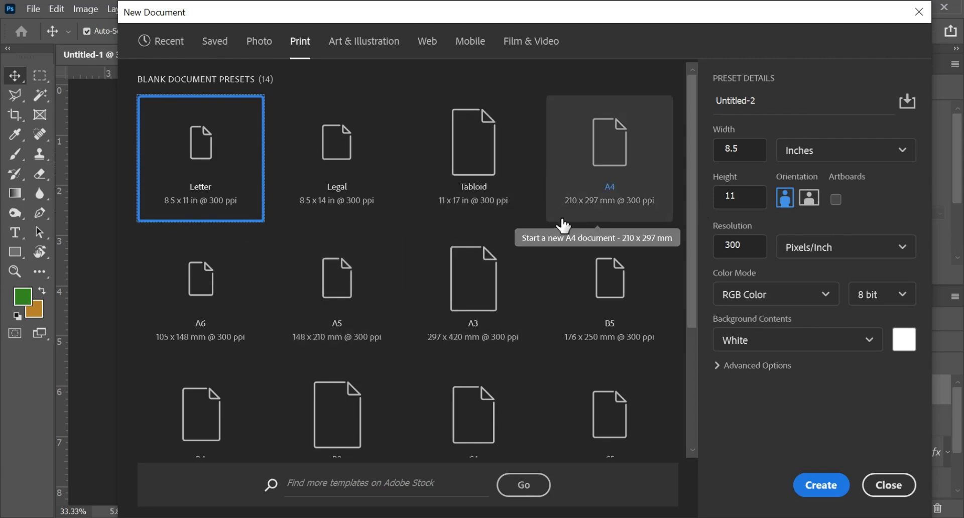
{"action": "left_click", "coordinate": [350, 315]}
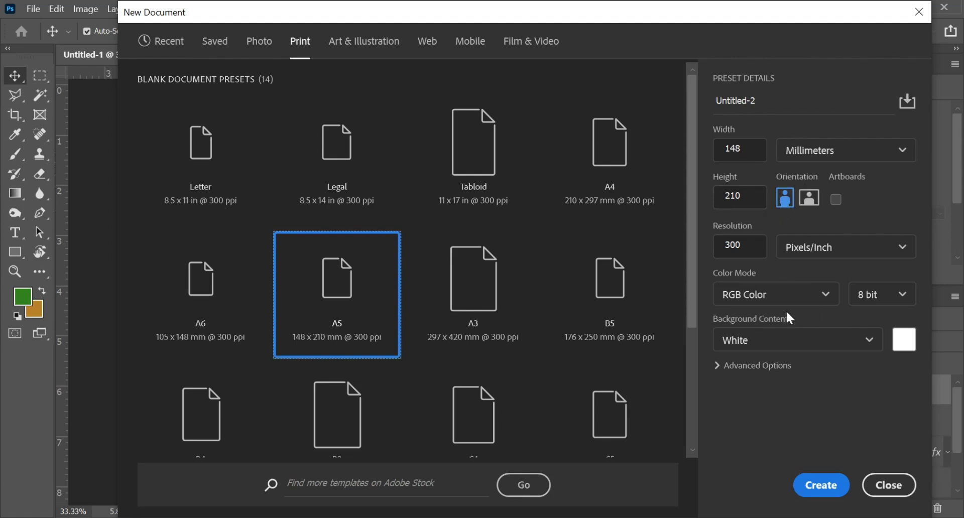
{"action": "left_click", "coordinate": [893, 495]}
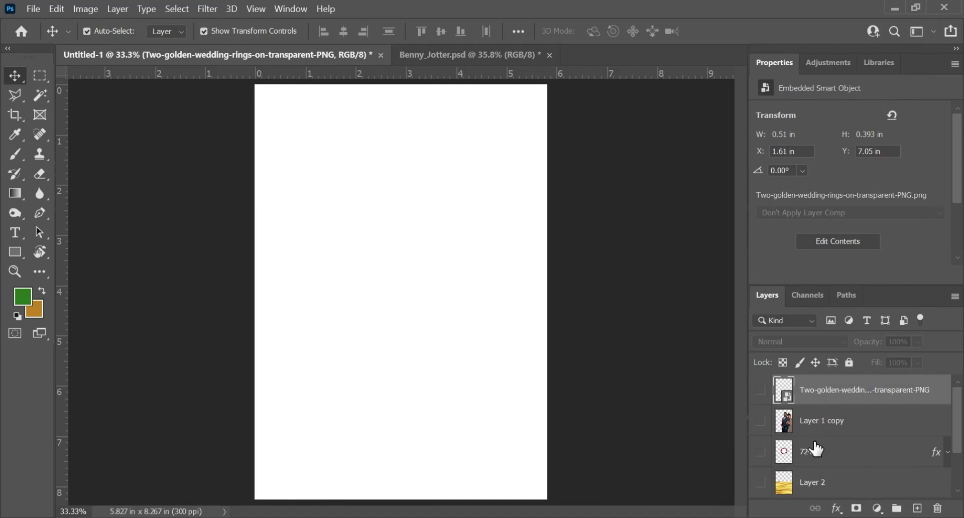
Make the golden diamond background layer directly above the Background layer visible.
{"action": "scroll", "coordinate": [828, 454], "scroll_direction": "down", "scroll_amount": 1}
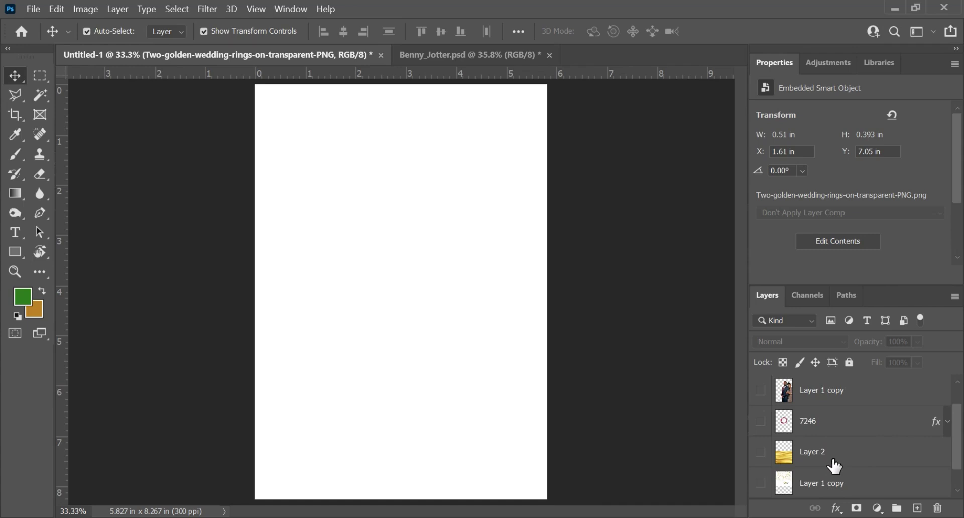
{"action": "scroll", "coordinate": [802, 438], "scroll_direction": "up", "scroll_amount": 1}
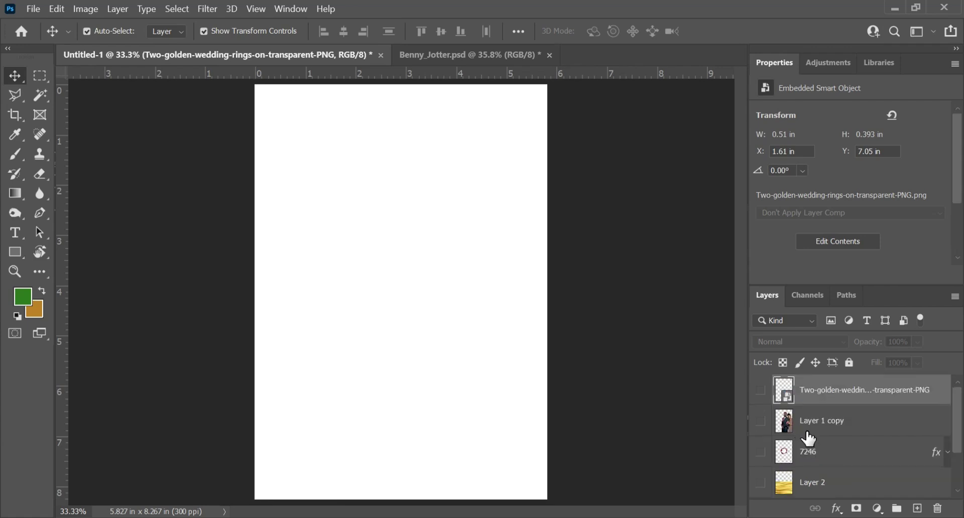
{"action": "scroll", "coordinate": [810, 437], "scroll_direction": "down", "scroll_amount": 2}
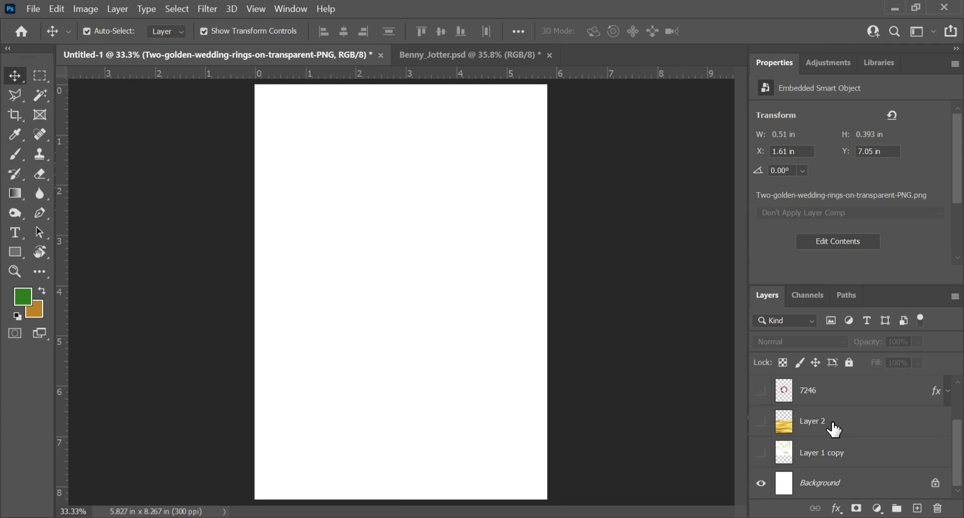
{"action": "left_click", "coordinate": [761, 453]}
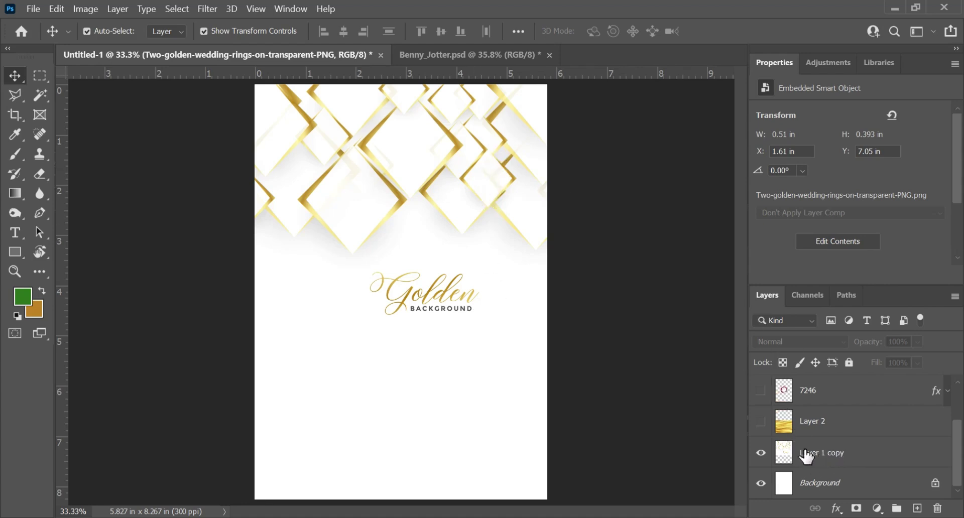
Show the couple photo, reposition it to about X 0.56 in, Y 0.4 in on the page, and hide its layer again.
{"action": "scroll", "coordinate": [784, 432], "scroll_direction": "up", "scroll_amount": 2}
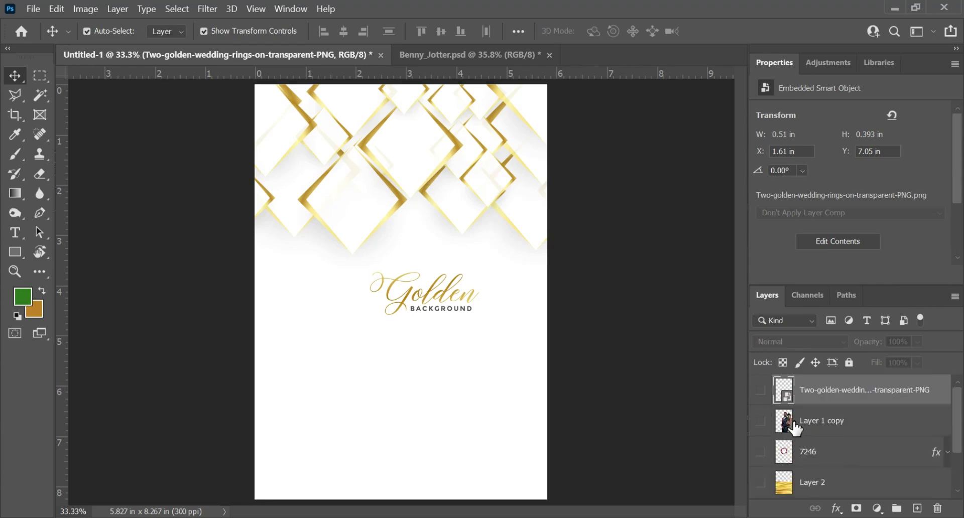
{"action": "left_click", "coordinate": [761, 422]}
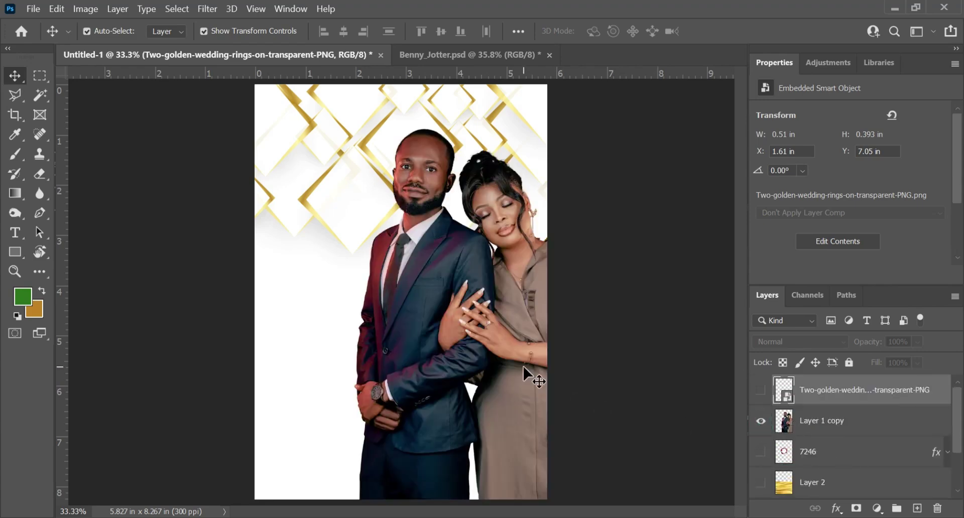
{"action": "left_click", "coordinate": [502, 347]}
{"action": "left_click_drag", "start_coordinate": [465, 342], "coordinate": [433, 331]}
{"action": "left_click", "coordinate": [762, 422]}
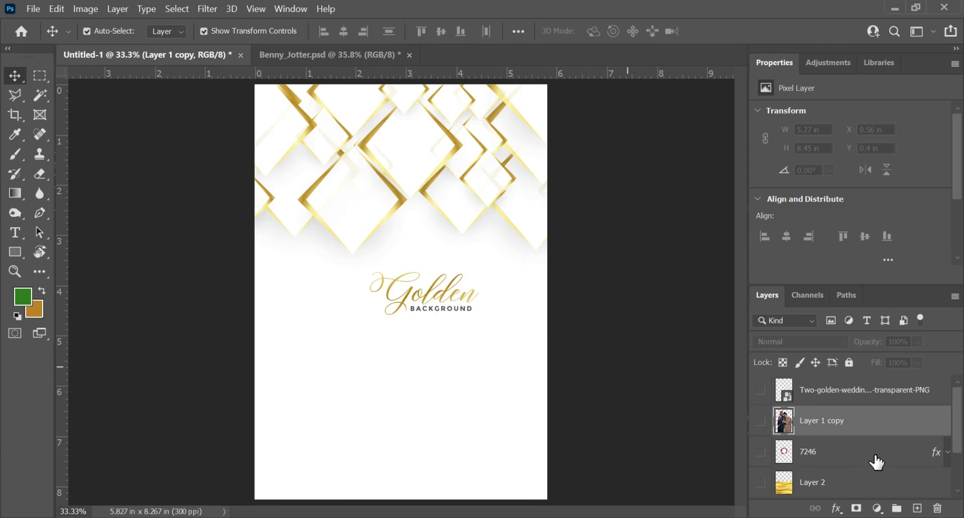
Add a layer mask to the golden diamond background layer.
{"action": "scroll", "coordinate": [874, 477], "scroll_direction": "down", "scroll_amount": 1}
{"action": "scroll", "coordinate": [874, 483], "scroll_direction": "down", "scroll_amount": 1}
{"action": "left_click", "coordinate": [834, 454]}
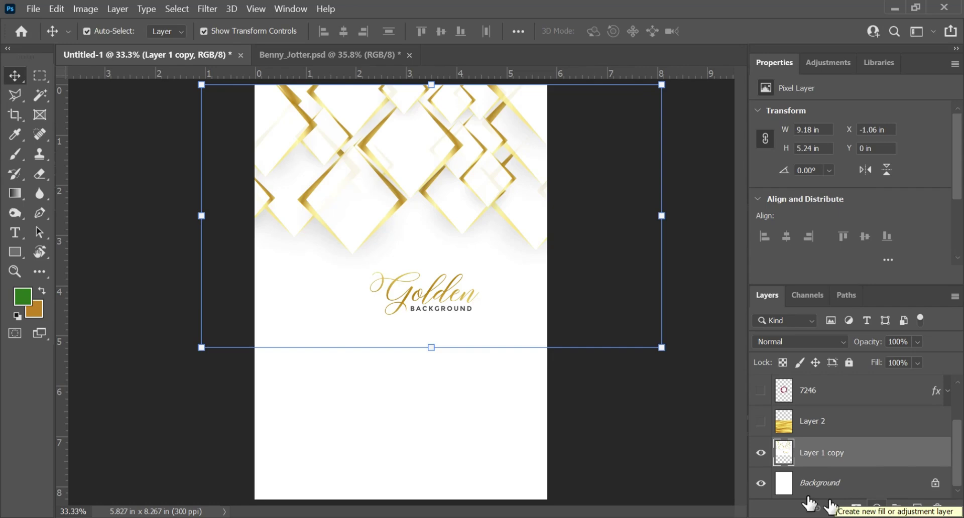
{"action": "left_click", "coordinate": [857, 509]}
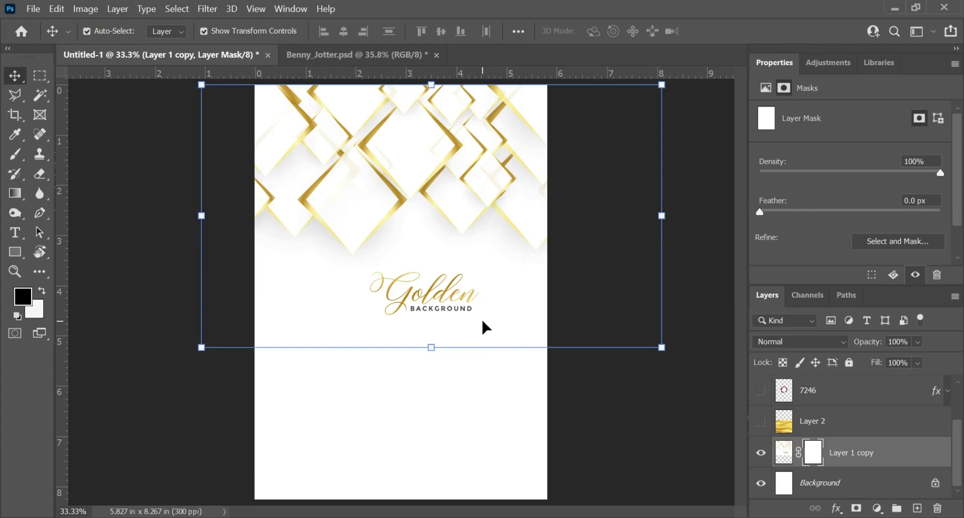
Set up a Soft Round brush with 0% hardness and a size of 900 px.
{"action": "key", "text": "b"}
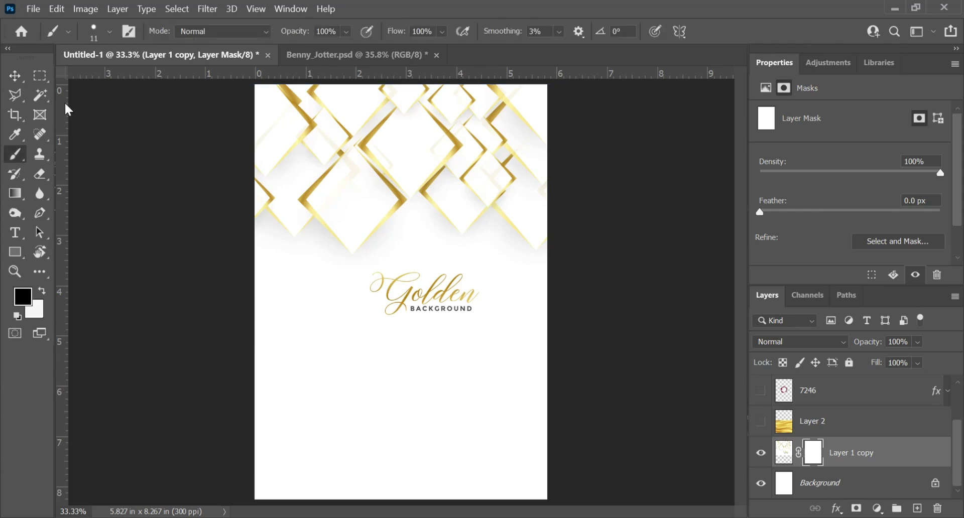
{"action": "left_click", "coordinate": [109, 32]}
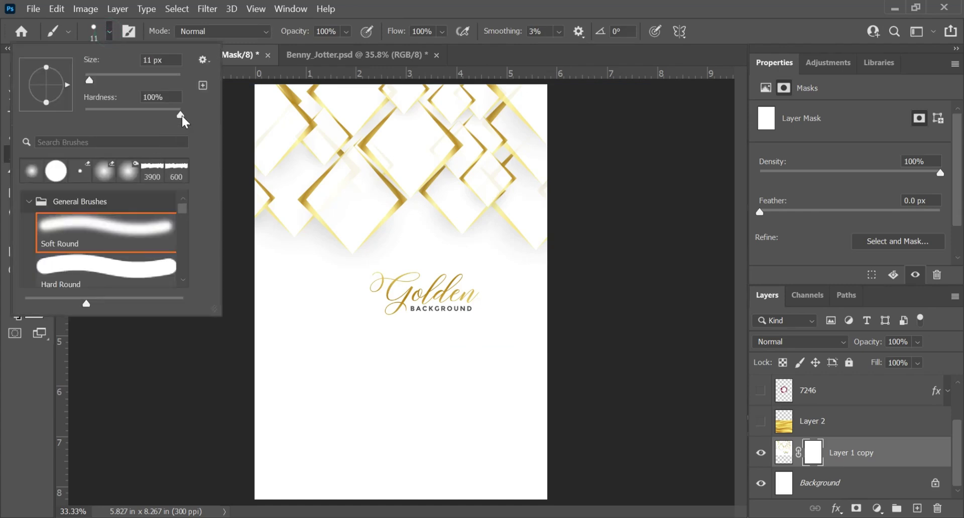
{"action": "left_click_drag", "start_coordinate": [182, 120], "coordinate": [71, 124]}
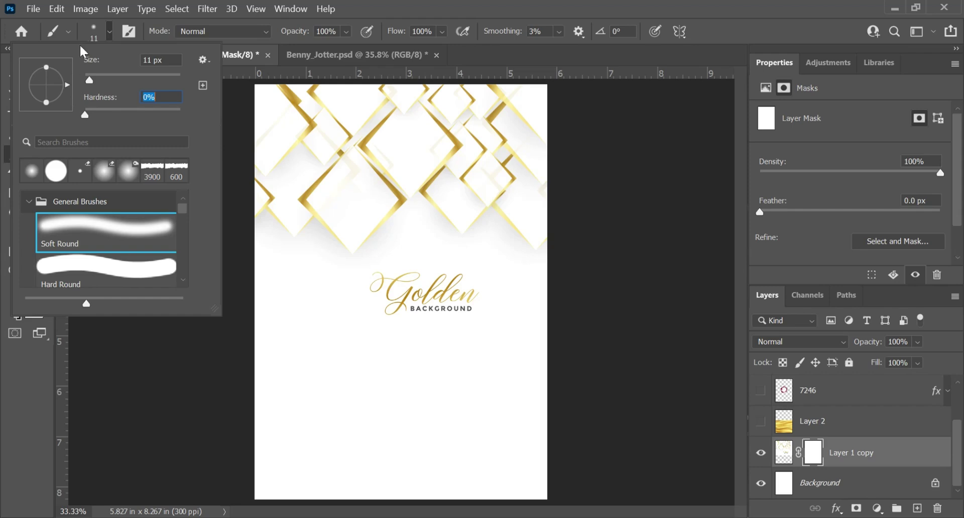
{"action": "left_click", "coordinate": [110, 32]}
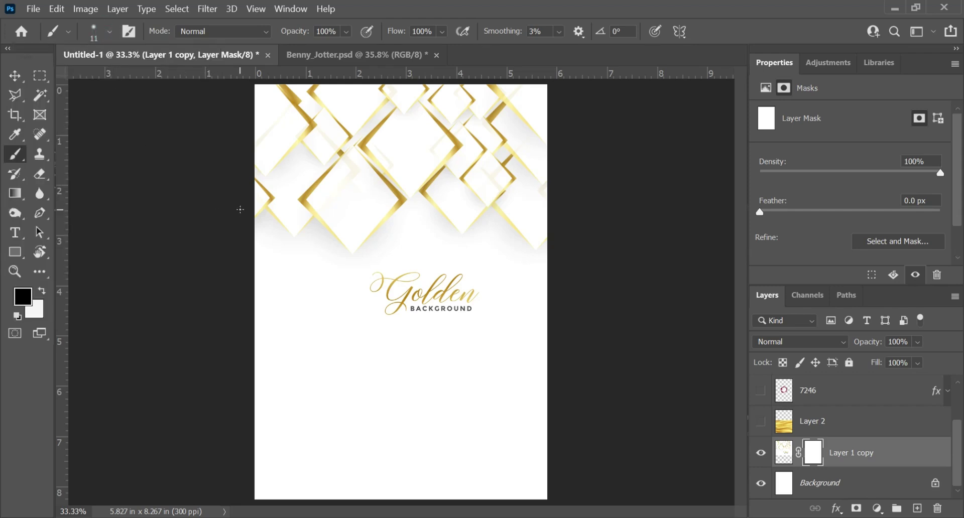
{"action": "key", "text": "bracketright"}
{"action": "key", "text": "bracketright"}
{"action": "key", "text": "bracketright"}
{"action": "key", "text": "bracketright"}
{"action": "key", "text": "bracketright"}
{"action": "key", "text": "bracketright"}
{"action": "key", "text": "bracketright"}
{"action": "key", "text": "bracketright"}
{"action": "key", "text": "bracketright"}
{"action": "key", "text": "bracketright"}
{"action": "key", "text": "bracketright"}
{"action": "key", "text": "bracketright"}
{"action": "key", "text": "bracketright"}
{"action": "key", "text": "bracketright"}
{"action": "key", "text": "bracketright"}
{"action": "key", "text": "bracketright"}
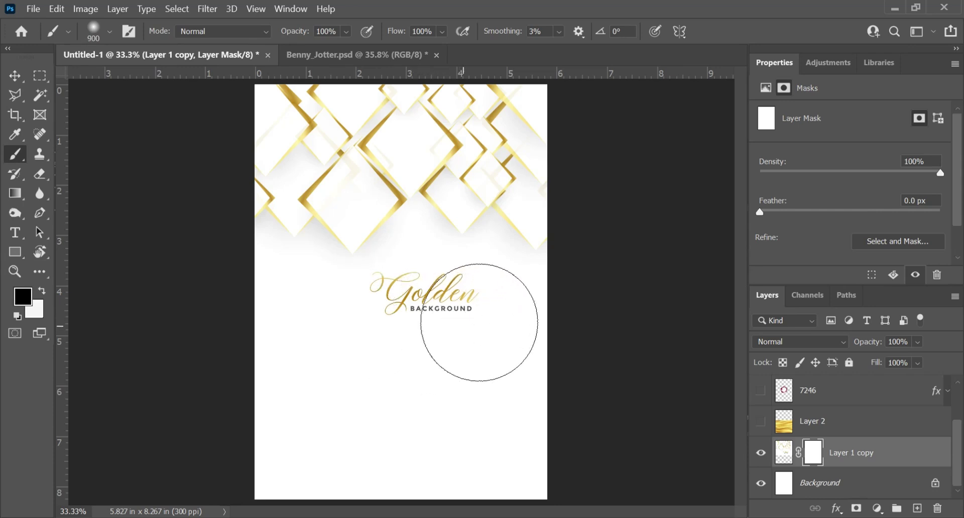
Mask out the "Golden BACKGROUND" lettering with black, and fade the area beneath the diamonds at 17% brush opacity.
{"action": "left_click", "coordinate": [495, 315]}
{"action": "left_click_drag", "start_coordinate": [393, 312], "coordinate": [314, 334]}
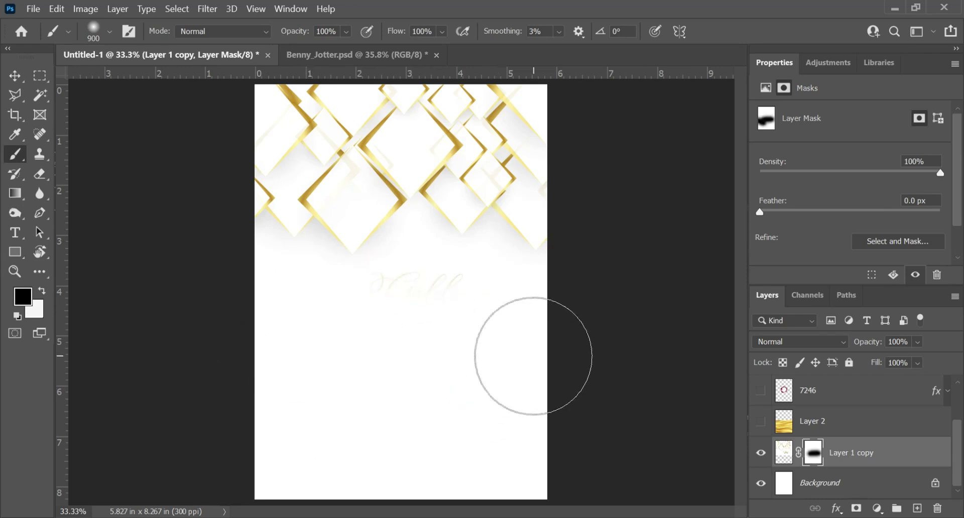
{"action": "left_click", "coordinate": [346, 31]}
{"action": "left_click_drag", "start_coordinate": [376, 48], "coordinate": [315, 48]}
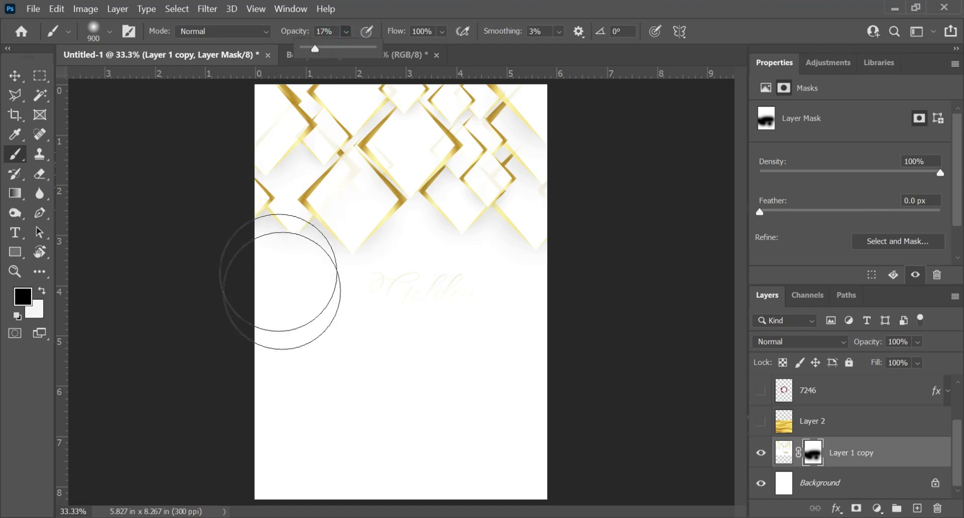
{"action": "left_click", "coordinate": [279, 280]}
{"action": "mouse_move", "coordinate": [365, 261]}
{"action": "left_mouse_down"}
{"action": "mouse_move", "coordinate": [461, 243]}
{"action": "mouse_move", "coordinate": [467, 278]}
{"action": "mouse_move", "coordinate": [496, 269]}
{"action": "mouse_move", "coordinate": [497, 245]}
{"action": "mouse_move", "coordinate": [465, 248]}
{"action": "left_mouse_up"}
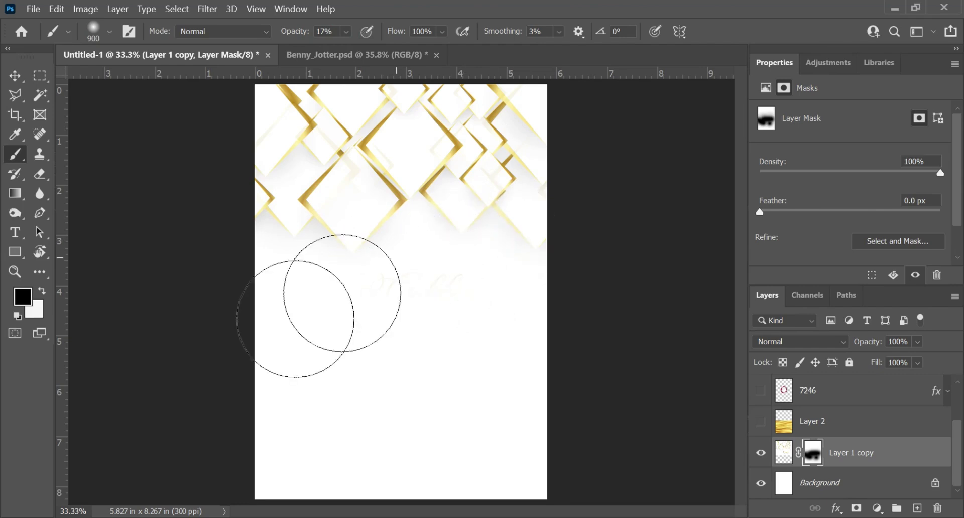
{"action": "left_click", "coordinate": [268, 254]}
{"action": "mouse_move", "coordinate": [400, 244]}
{"action": "left_mouse_down"}
{"action": "mouse_move", "coordinate": [470, 237]}
{"action": "mouse_move", "coordinate": [496, 286]}
{"action": "left_mouse_up"}
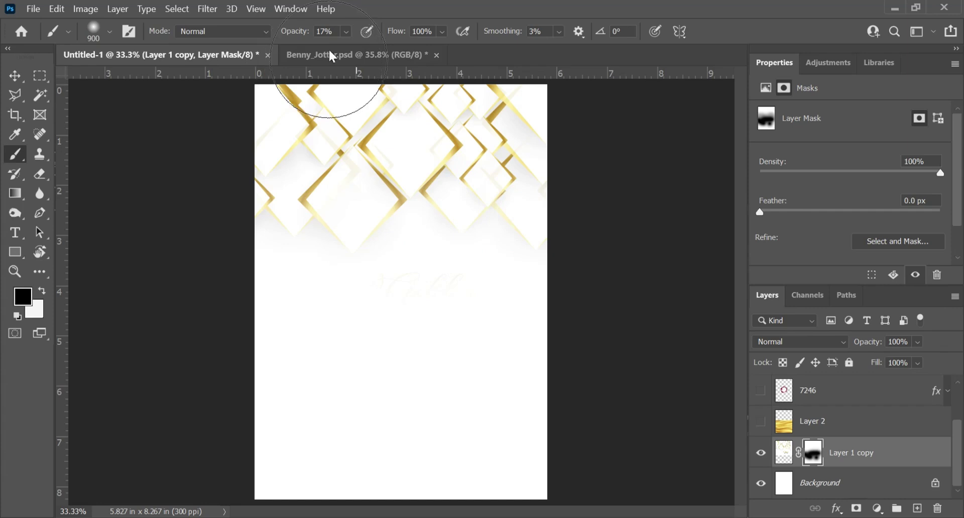
Raise the brush opacity to 27% and paint along the diamonds' lower edge on the mask to blend it into white.
{"action": "left_click", "coordinate": [346, 31]}
{"action": "left_click", "coordinate": [361, 50]}
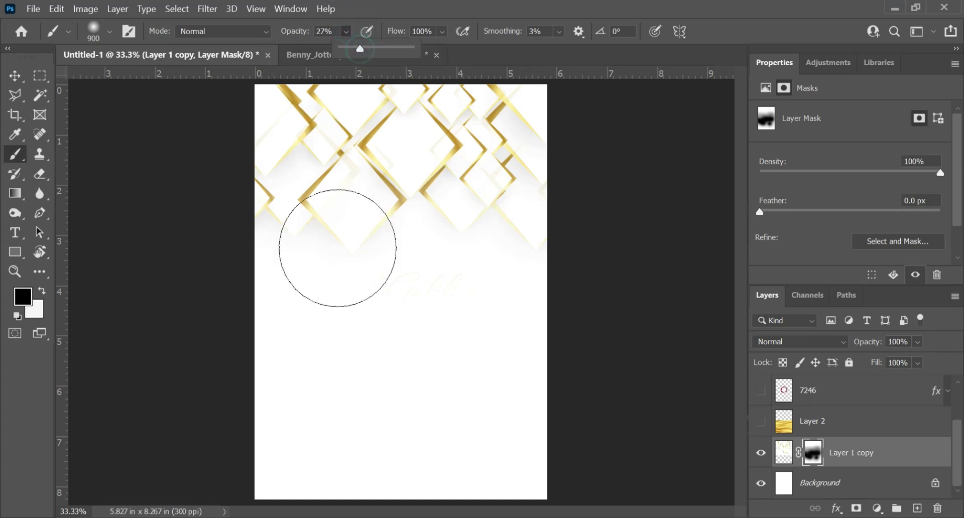
{"action": "left_click", "coordinate": [345, 258]}
{"action": "left_click", "coordinate": [381, 259]}
{"action": "mouse_move", "coordinate": [381, 259]}
{"action": "left_mouse_down"}
{"action": "mouse_move", "coordinate": [476, 250]}
{"action": "mouse_move", "coordinate": [513, 265]}
{"action": "mouse_move", "coordinate": [538, 243]}
{"action": "left_mouse_up"}
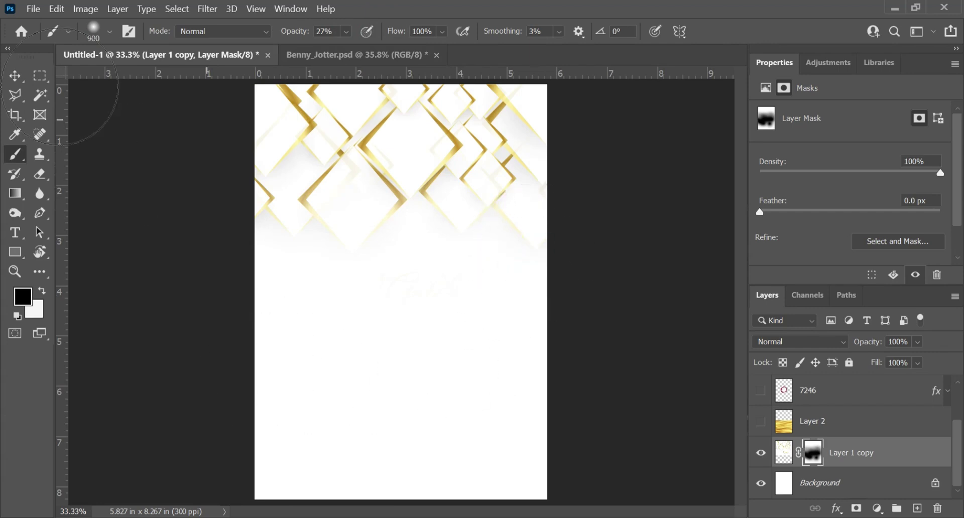
{"action": "left_click", "coordinate": [310, 259]}
{"action": "mouse_move", "coordinate": [310, 259]}
{"action": "left_mouse_down"}
{"action": "mouse_move", "coordinate": [269, 235]}
{"action": "mouse_move", "coordinate": [409, 233]}
{"action": "left_mouse_up"}
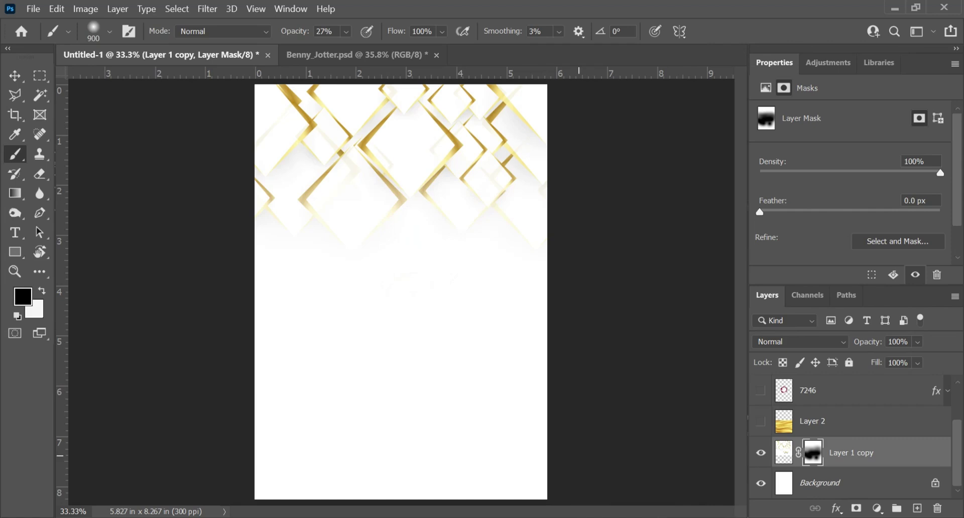
Lock all attributes of the masked golden background layer and try a brush stroke on it.
{"action": "left_click", "coordinate": [850, 362]}
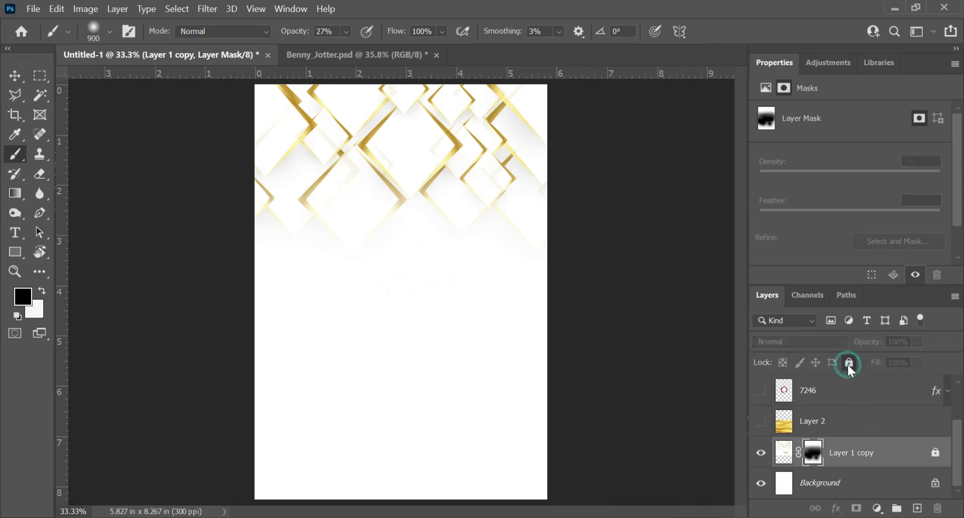
{"action": "left_click", "coordinate": [429, 159]}
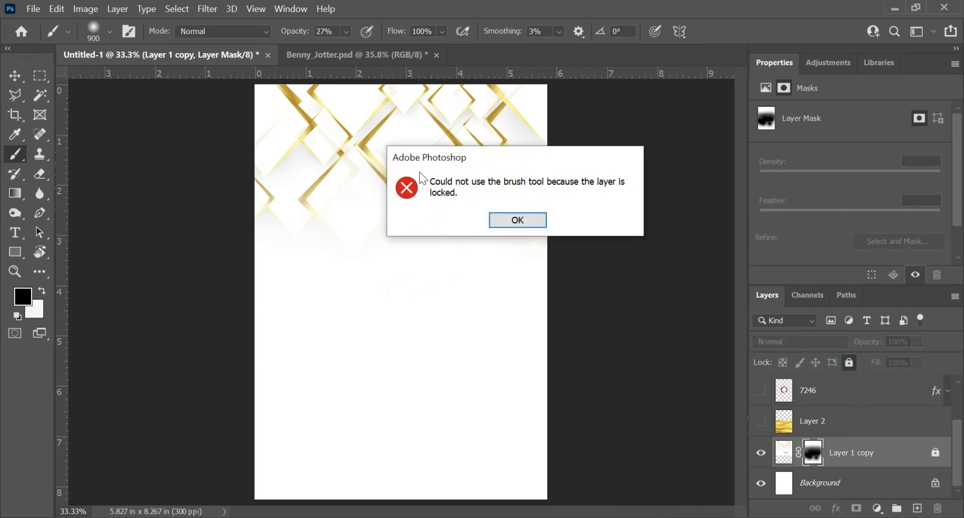
{"action": "left_click", "coordinate": [532, 219]}
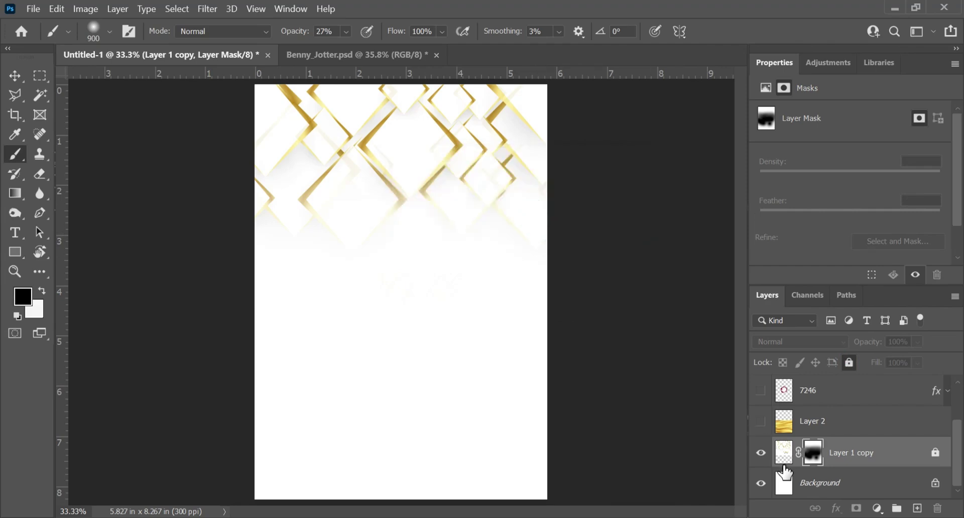
Make the couple photo layer visible over the golden background.
{"action": "scroll", "coordinate": [784, 421], "scroll_direction": "up", "scroll_amount": 2}
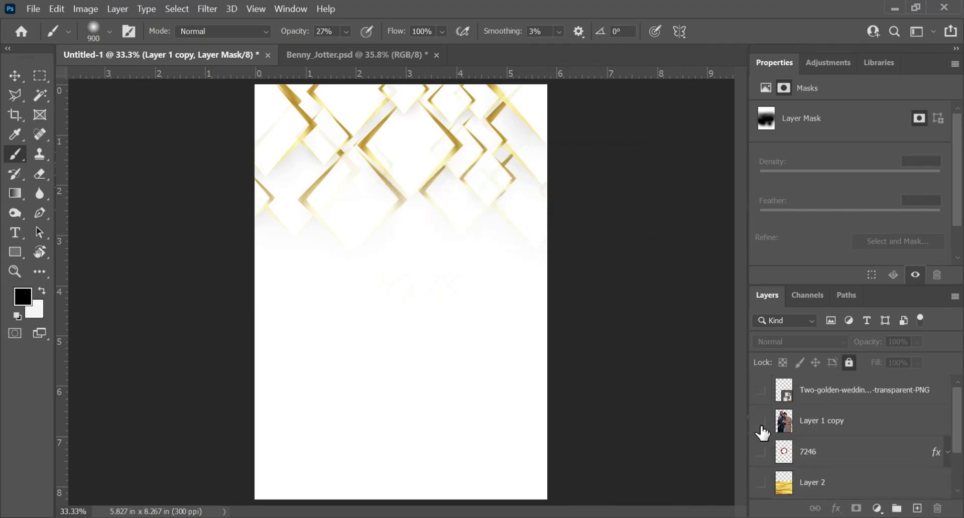
{"action": "left_click", "coordinate": [761, 424]}
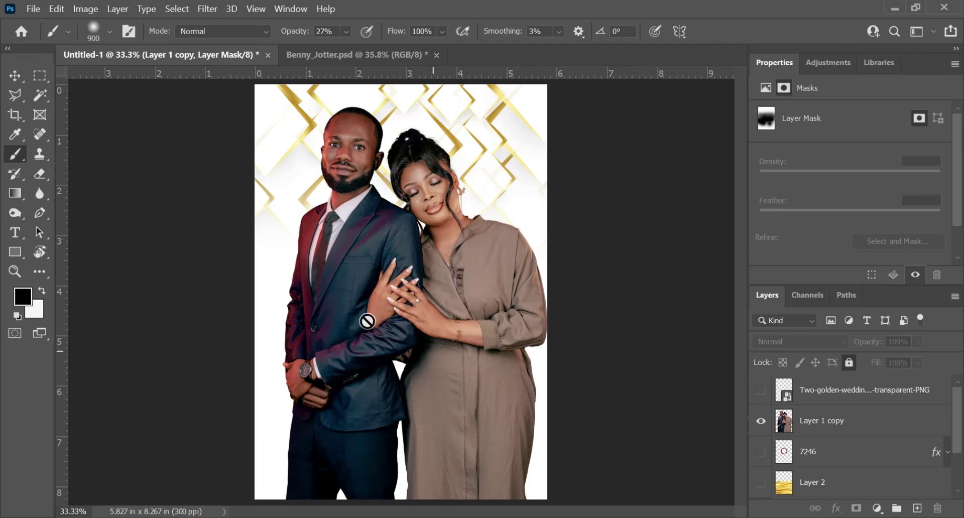
Scale the couple photo layer to about 96.6% and centre it horizontally on the page, with the heads over the gold diamonds.
{"action": "left_click", "coordinate": [878, 421]}
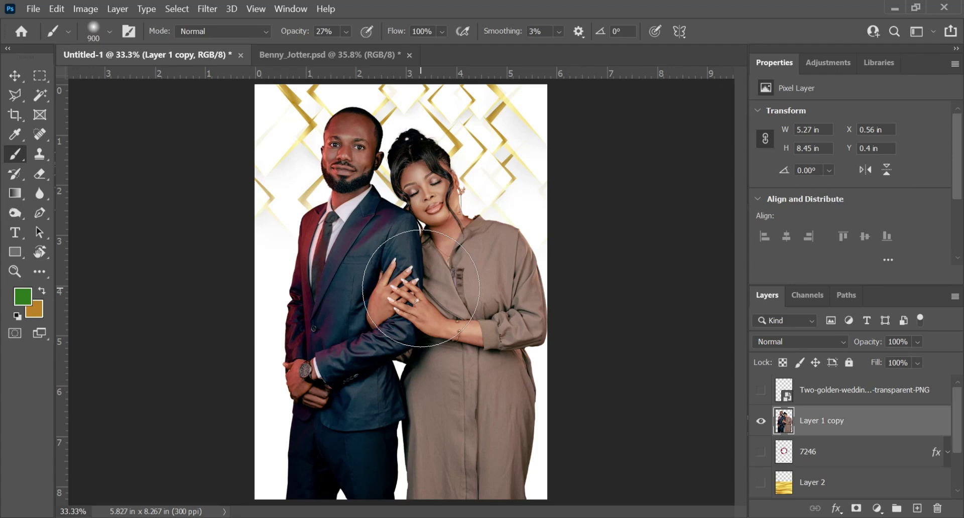
{"action": "key", "text": "v"}
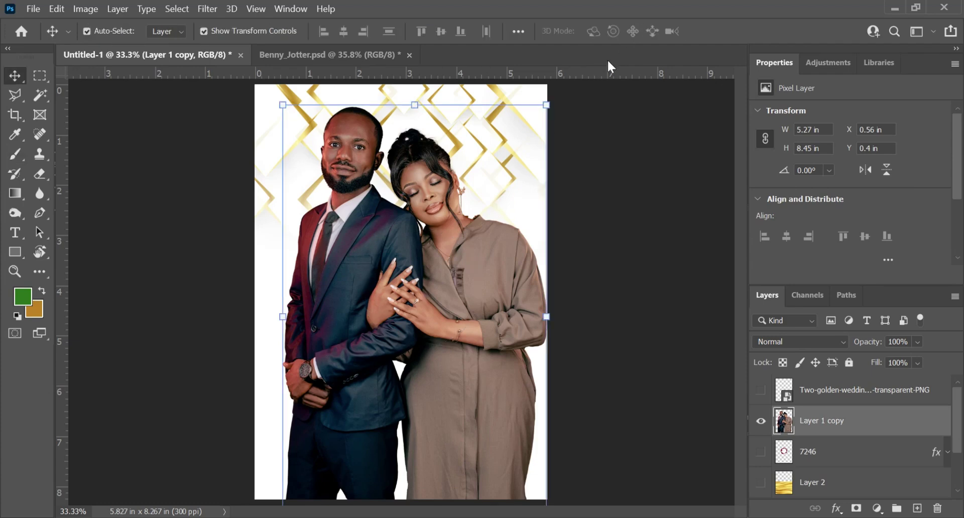
{"action": "left_click_drag", "start_coordinate": [546, 105], "coordinate": [465, 220]}
{"action": "left_click_drag", "start_coordinate": [357, 388], "coordinate": [384, 304]}
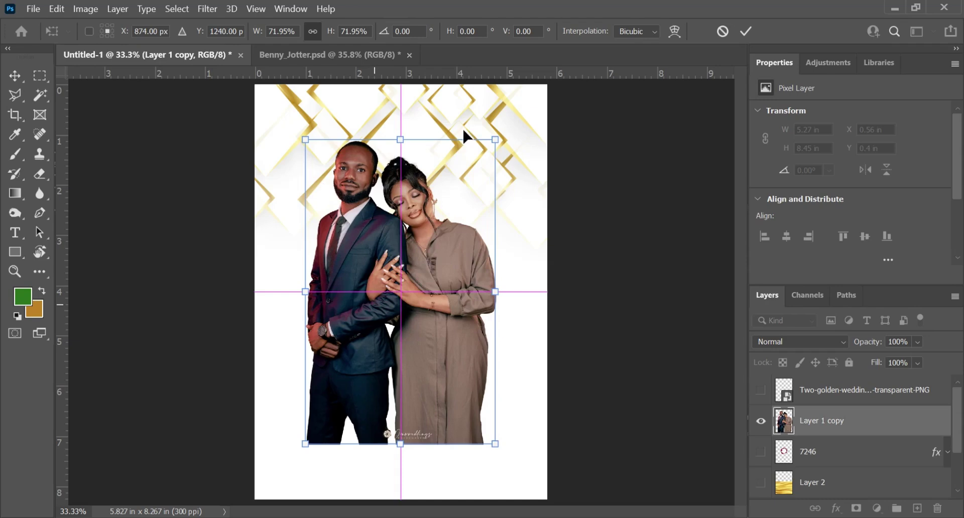
{"action": "left_click_drag", "start_coordinate": [509, 122], "coordinate": [525, 89]}
{"action": "left_click_drag", "start_coordinate": [459, 213], "coordinate": [443, 322]}
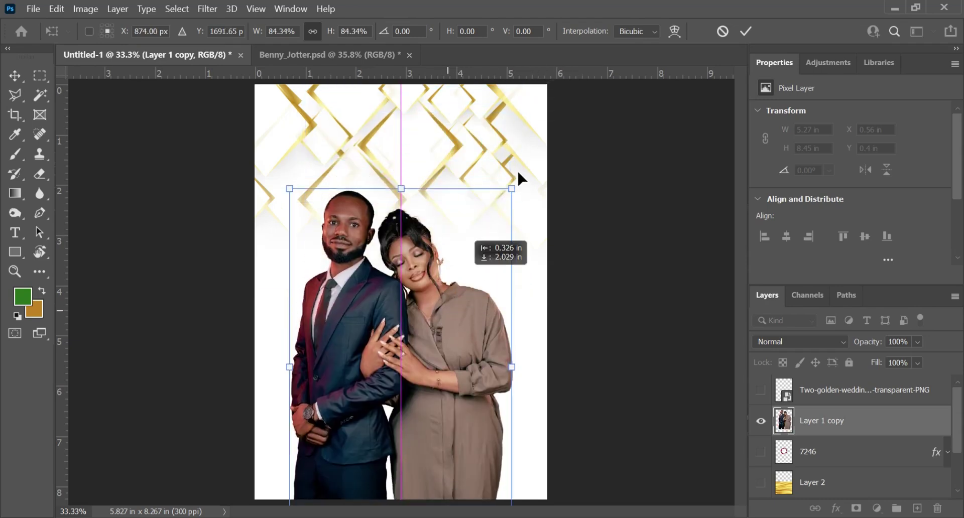
{"action": "left_click_drag", "start_coordinate": [512, 188], "coordinate": [541, 141]}
{"action": "left_click_drag", "start_coordinate": [444, 346], "coordinate": [434, 312]}
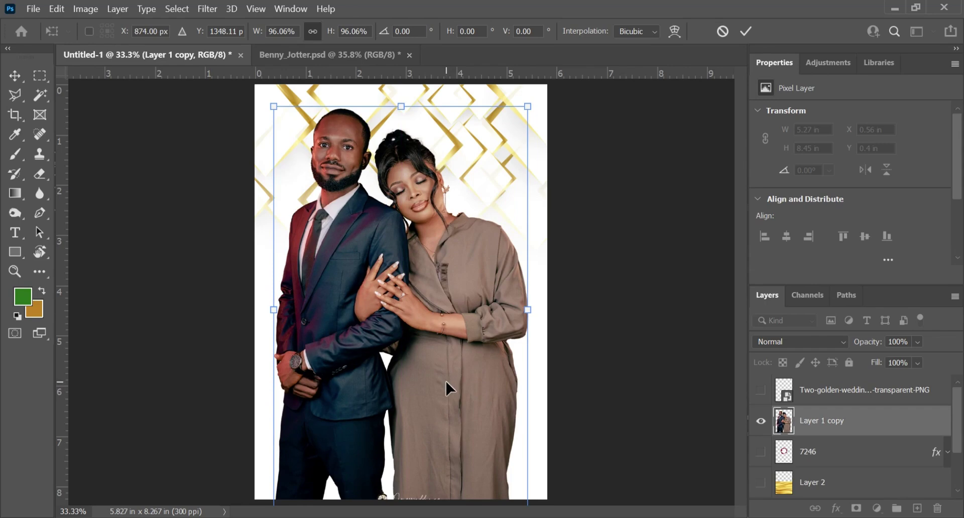
{"action": "left_click_drag", "start_coordinate": [457, 365], "coordinate": [465, 359]}
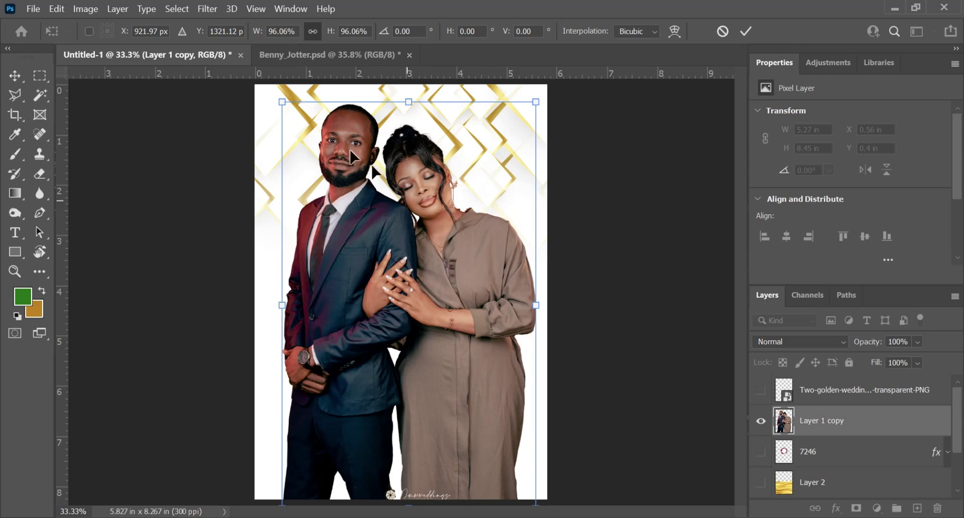
{"action": "left_click_drag", "start_coordinate": [282, 100], "coordinate": [271, 97]}
{"action": "left_click_drag", "start_coordinate": [461, 331], "coordinate": [454, 325]}
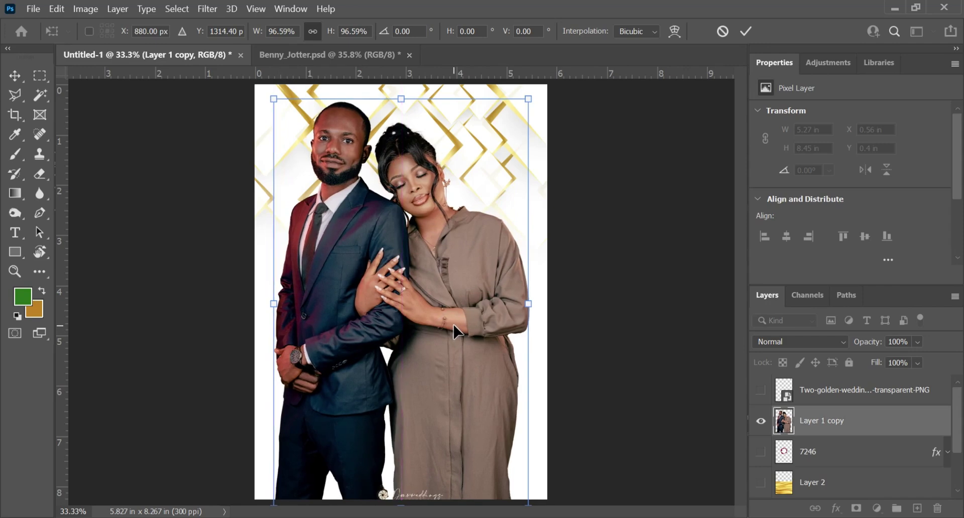
{"action": "key", "text": "Return"}
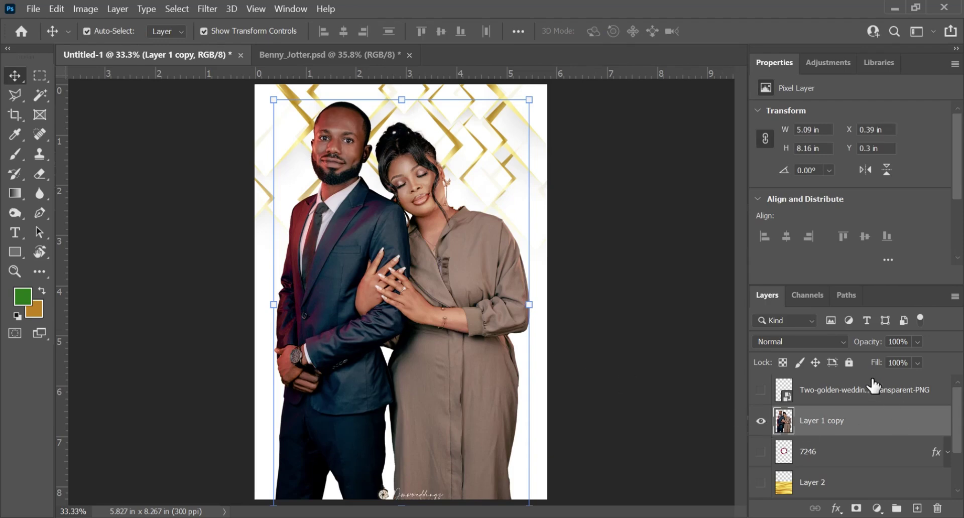
{"action": "left_click", "coordinate": [849, 361]}
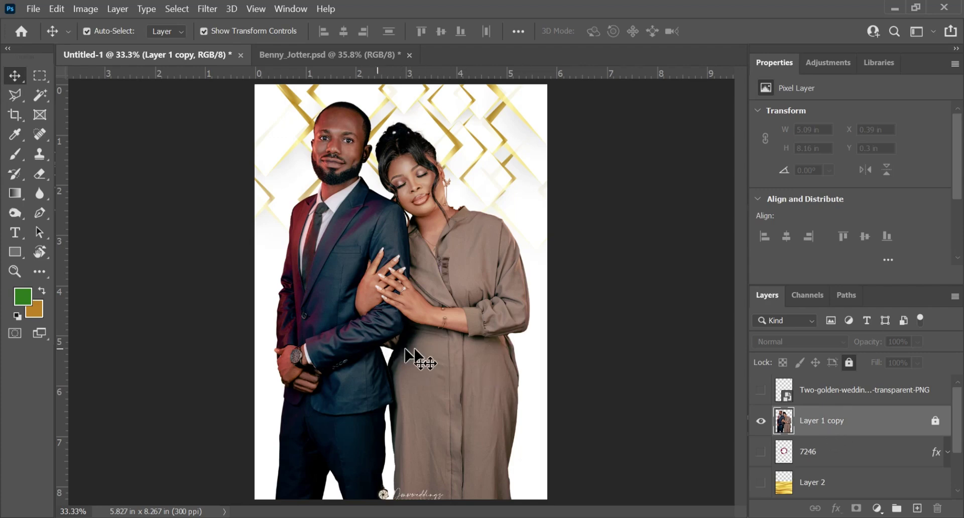
{"action": "left_click_drag", "start_coordinate": [439, 340], "coordinate": [418, 348]}
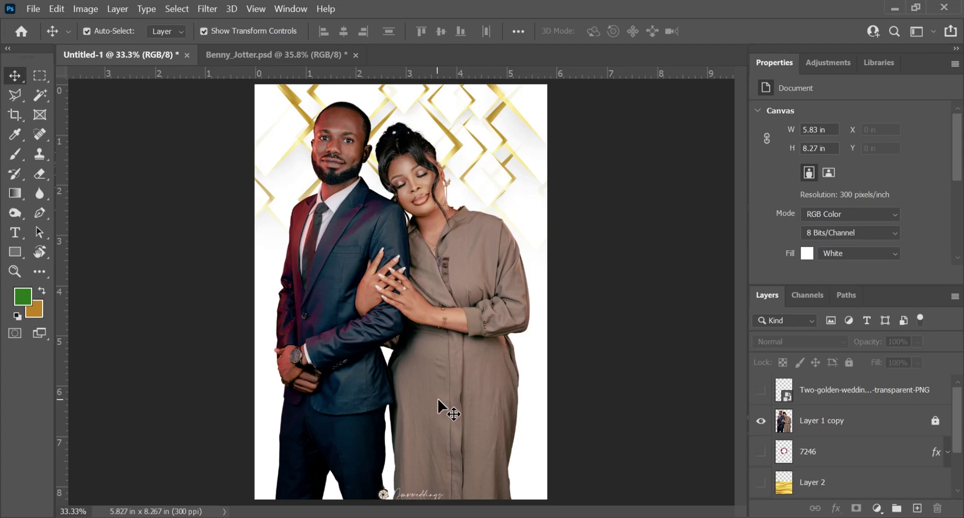
{"action": "left_click", "coordinate": [936, 421]}
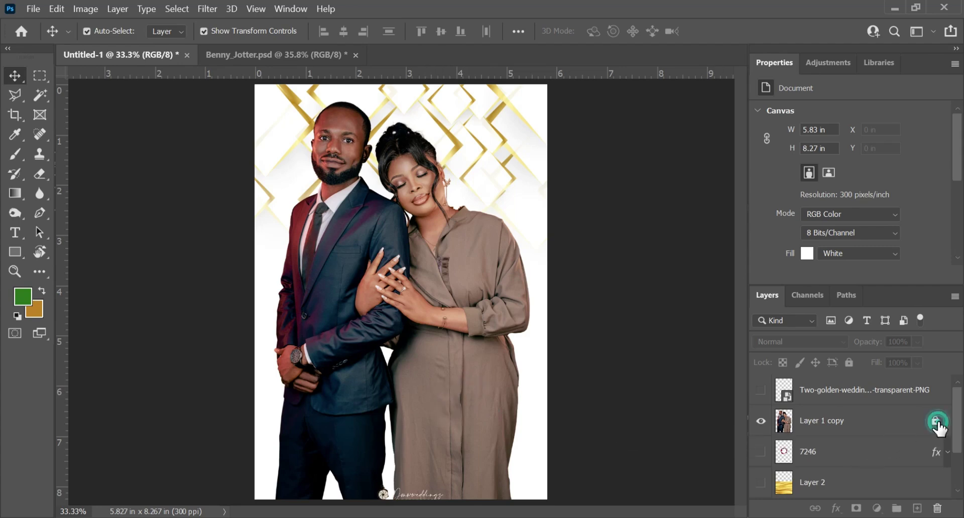
Add a layer mask to the couple photo and fade the lower bodies with a black brush at 52% opacity.
{"action": "left_click", "coordinate": [860, 424]}
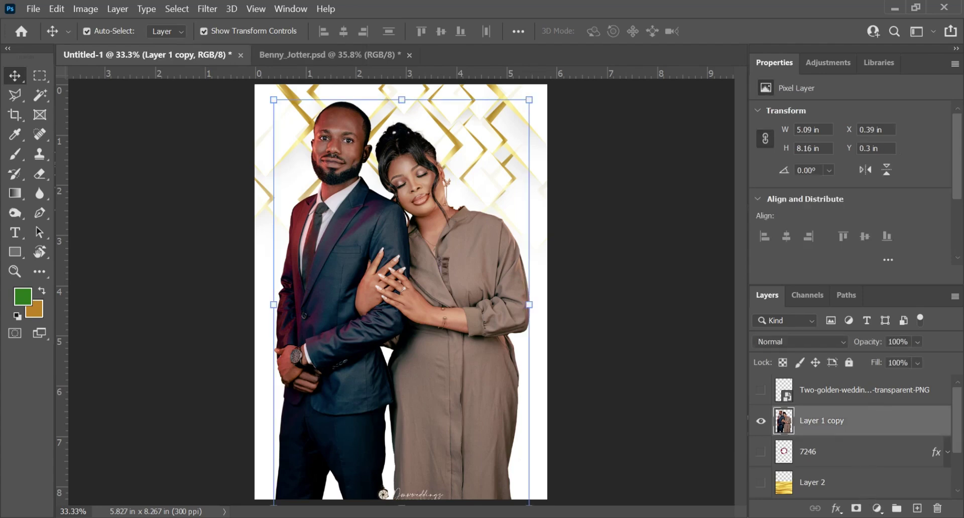
{"action": "left_click", "coordinate": [856, 509]}
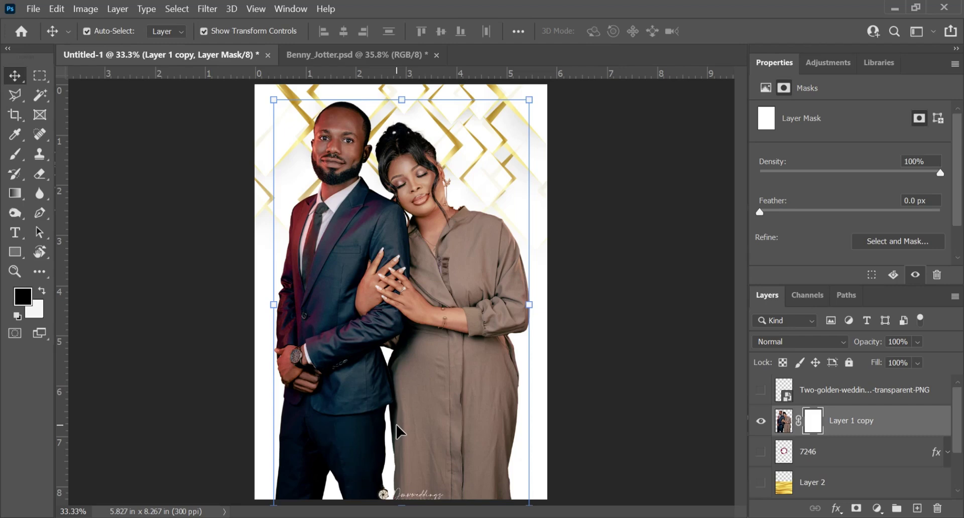
{"action": "key", "text": "b"}
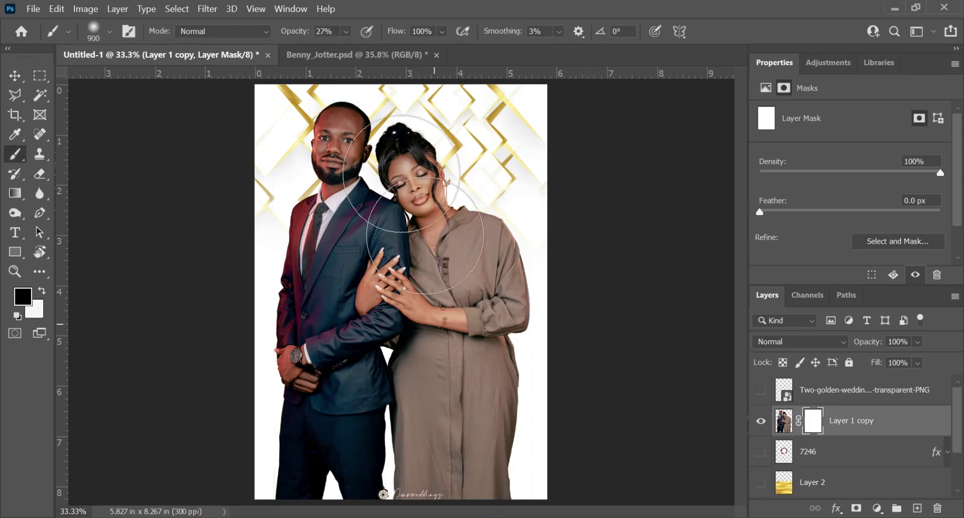
{"action": "left_click", "coordinate": [346, 32]}
{"action": "left_click_drag", "start_coordinate": [366, 50], "coordinate": [374, 47]}
{"action": "left_click_drag", "start_coordinate": [461, 498], "coordinate": [500, 428]}
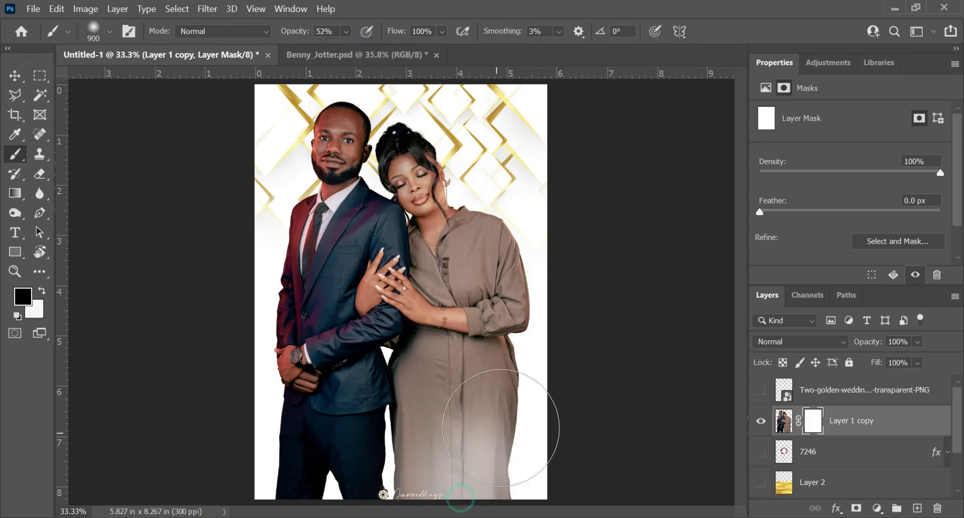
{"action": "mouse_move", "coordinate": [489, 463]}
{"action": "left_mouse_down"}
{"action": "mouse_move", "coordinate": [506, 463]}
{"action": "mouse_move", "coordinate": [491, 455]}
{"action": "mouse_move", "coordinate": [508, 446]}
{"action": "mouse_move", "coordinate": [508, 427]}
{"action": "mouse_move", "coordinate": [301, 481]}
{"action": "mouse_move", "coordinate": [432, 495]}
{"action": "left_mouse_up"}
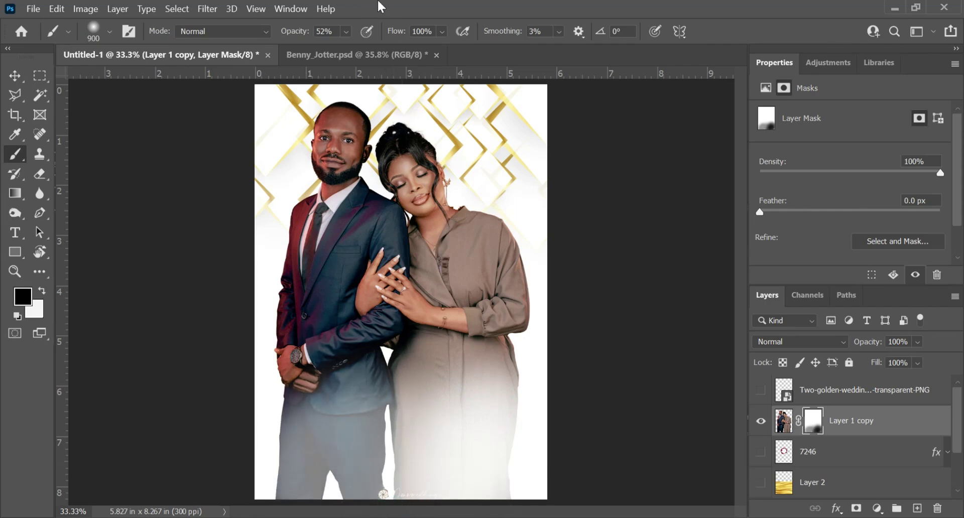
Raise the brush opacity to 78% and paint on the mask across the couple's legs and lower dress to blend them into white.
{"action": "left_click", "coordinate": [345, 28]}
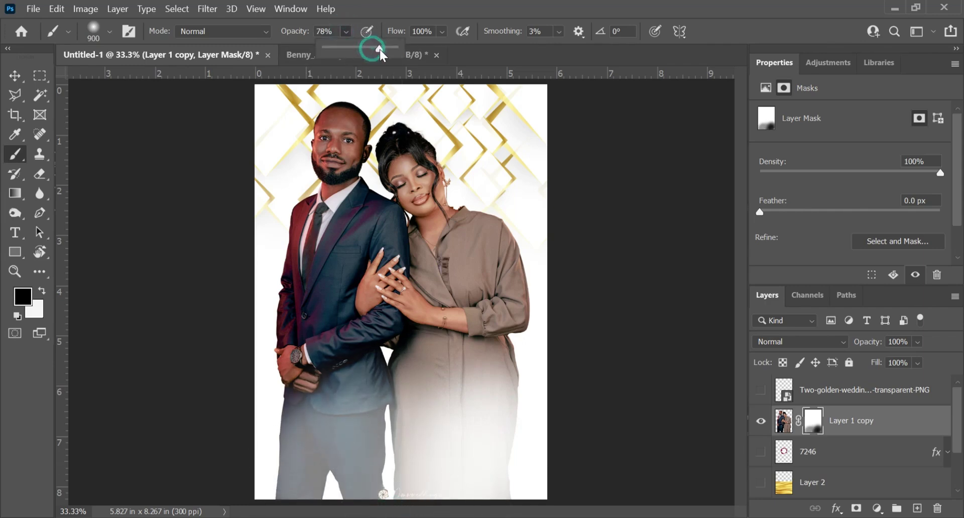
{"action": "left_click", "coordinate": [264, 467]}
{"action": "mouse_move", "coordinate": [442, 452]}
{"action": "left_mouse_down"}
{"action": "mouse_move", "coordinate": [269, 452]}
{"action": "mouse_move", "coordinate": [480, 475]}
{"action": "left_mouse_up"}
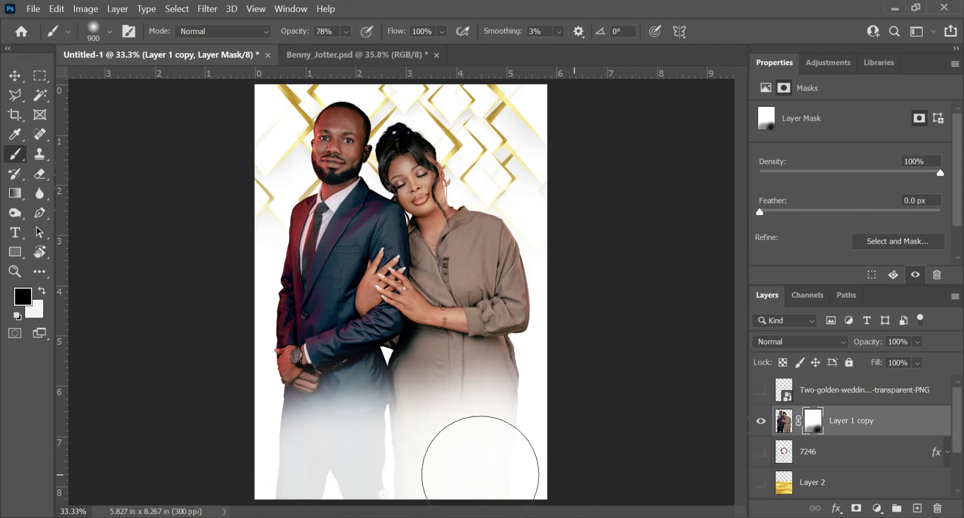
{"action": "mouse_move", "coordinate": [248, 407]}
{"action": "left_mouse_down"}
{"action": "mouse_move", "coordinate": [266, 392]}
{"action": "mouse_move", "coordinate": [275, 422]}
{"action": "mouse_move", "coordinate": [362, 432]}
{"action": "mouse_move", "coordinate": [367, 448]}
{"action": "mouse_move", "coordinate": [492, 479]}
{"action": "left_mouse_up"}
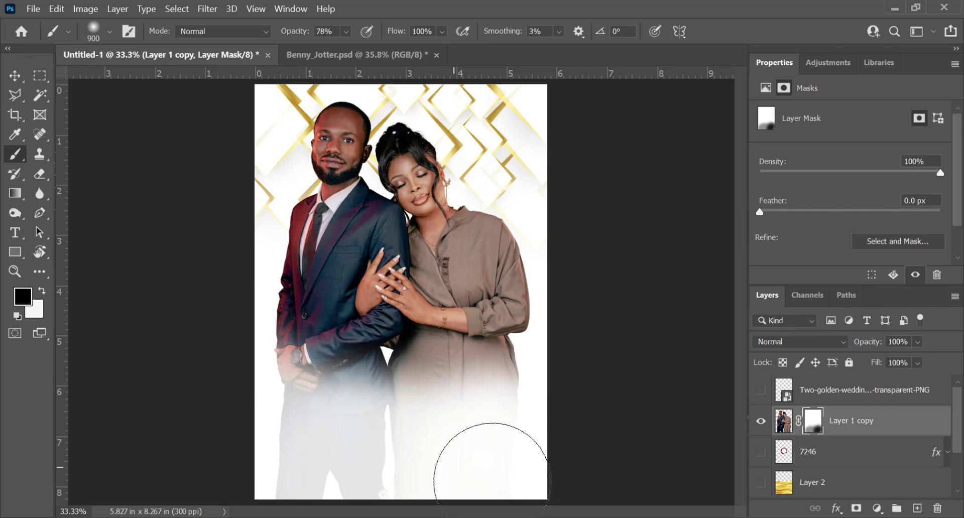
{"action": "mouse_move", "coordinate": [312, 452]}
{"action": "left_mouse_down"}
{"action": "mouse_move", "coordinate": [299, 436]}
{"action": "mouse_move", "coordinate": [368, 447]}
{"action": "mouse_move", "coordinate": [446, 443]}
{"action": "mouse_move", "coordinate": [384, 445]}
{"action": "left_mouse_up"}
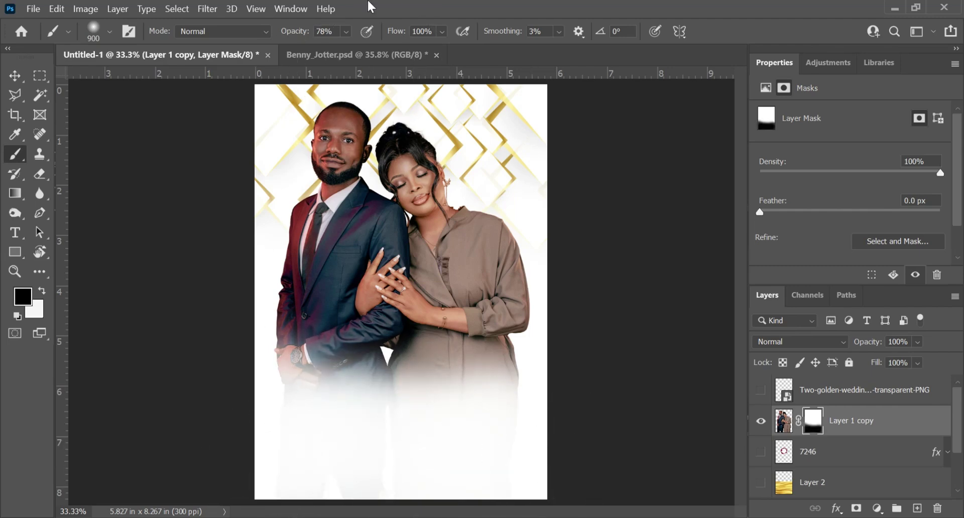
Try softening the couple's faded lower edge on the mask at 19% brush opacity, and undo the strokes.
{"action": "left_click", "coordinate": [346, 31]}
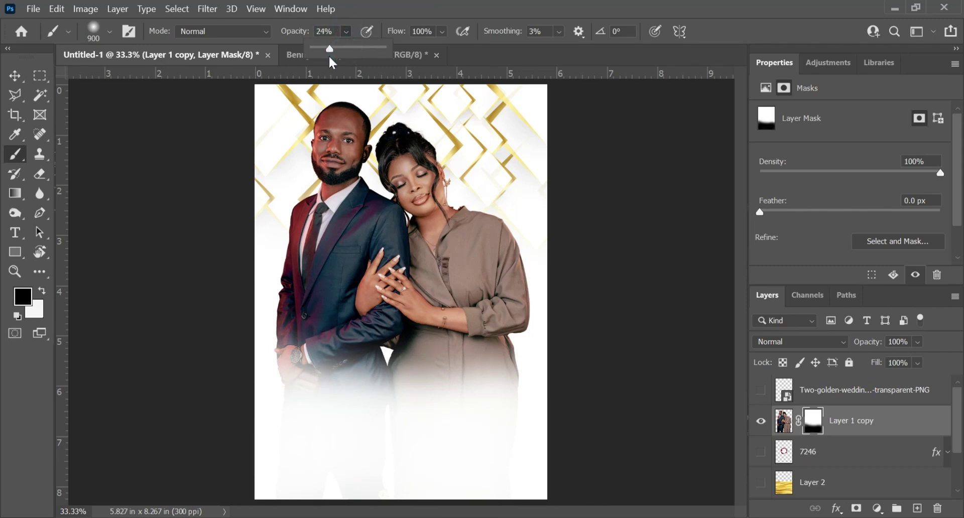
{"action": "left_click_drag", "start_coordinate": [324, 59], "coordinate": [328, 58]}
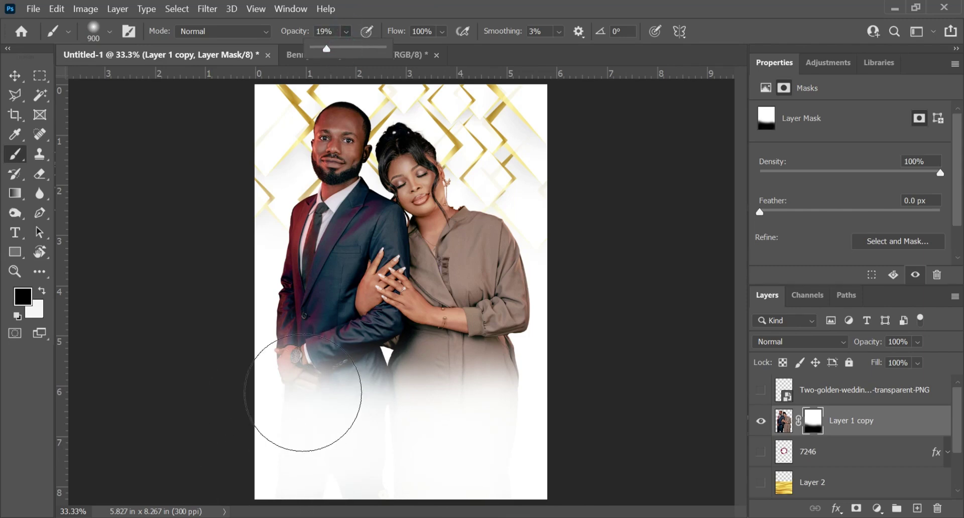
{"action": "left_click_drag", "start_coordinate": [397, 392], "coordinate": [481, 393]}
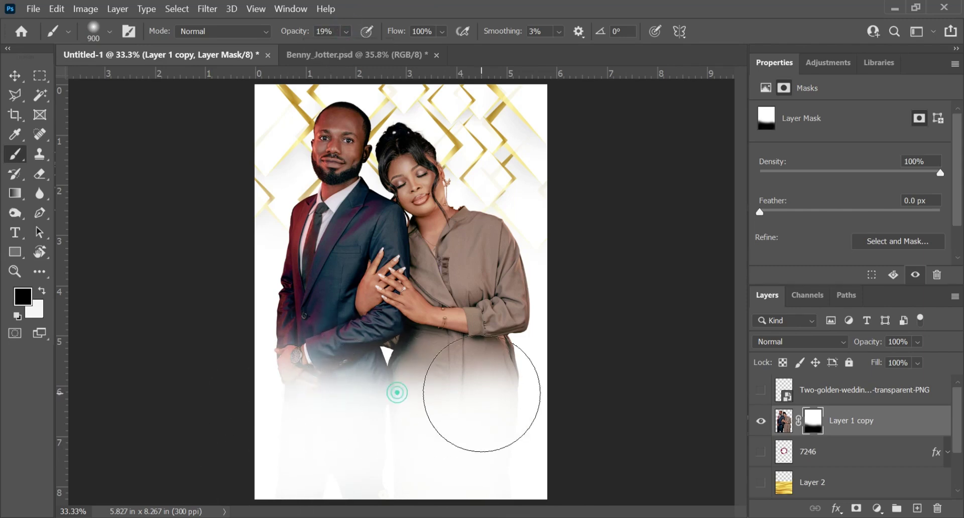
{"action": "left_click", "coordinate": [568, 340]}
{"action": "key", "text": "ctrl+z"}
{"action": "key", "text": "ctrl+z"}
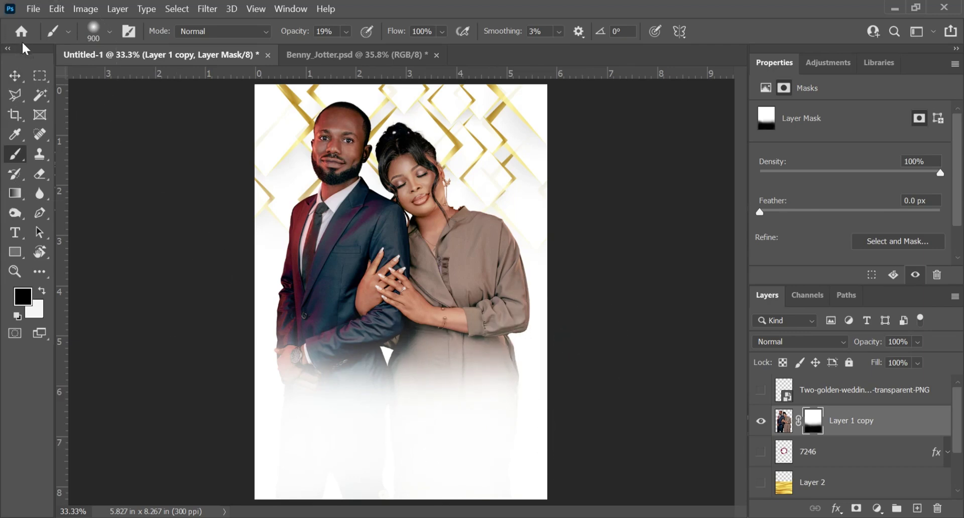
Enlarge the masked couple photo to about 105% and reposition it near the horizontal centre of the page.
{"action": "left_click", "coordinate": [15, 76]}
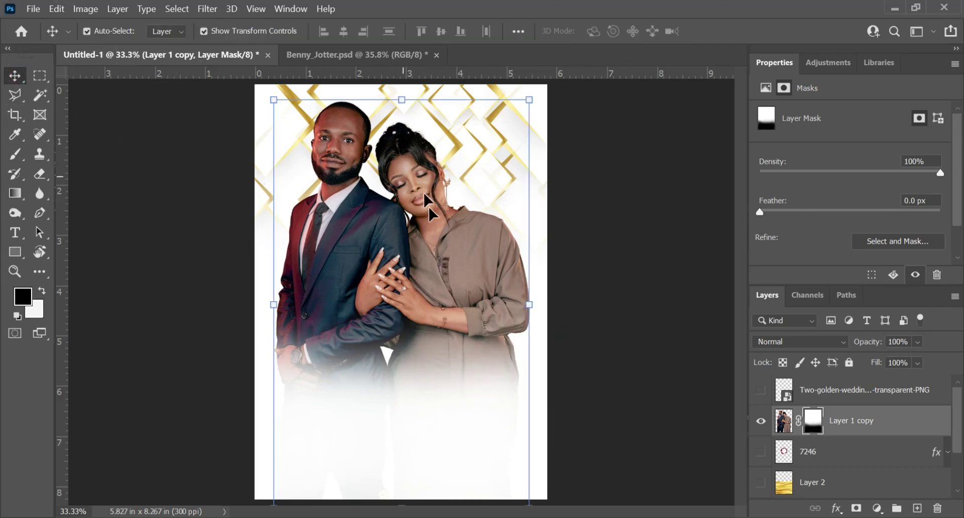
{"action": "left_click_drag", "start_coordinate": [433, 245], "coordinate": [434, 298]}
{"action": "left_click_drag", "start_coordinate": [528, 153], "coordinate": [542, 133]}
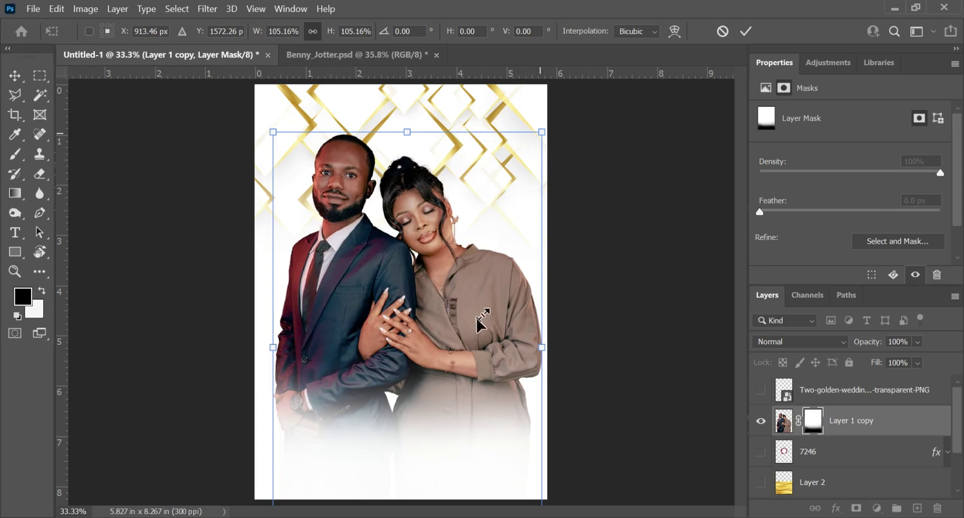
{"action": "left_click_drag", "start_coordinate": [476, 318], "coordinate": [468, 285]}
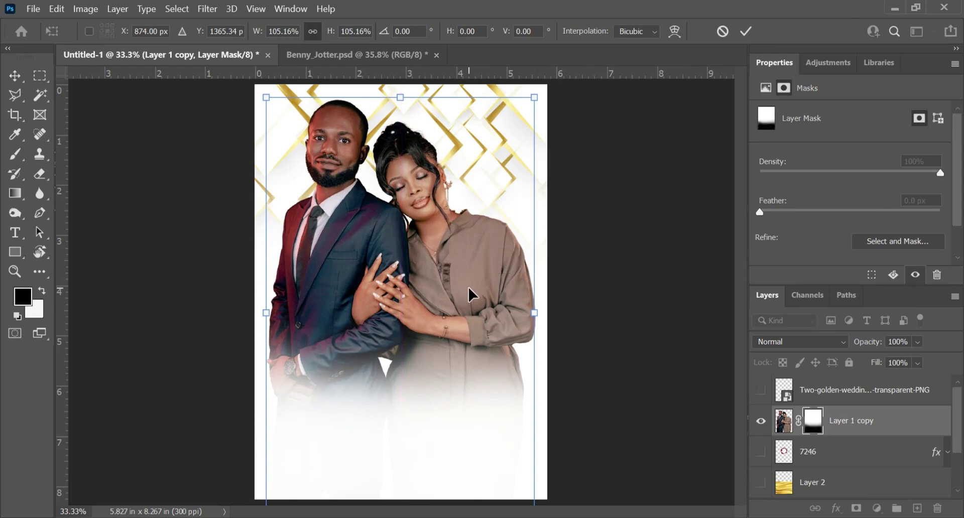
{"action": "left_click_drag", "start_coordinate": [335, 302], "coordinate": [343, 314]}
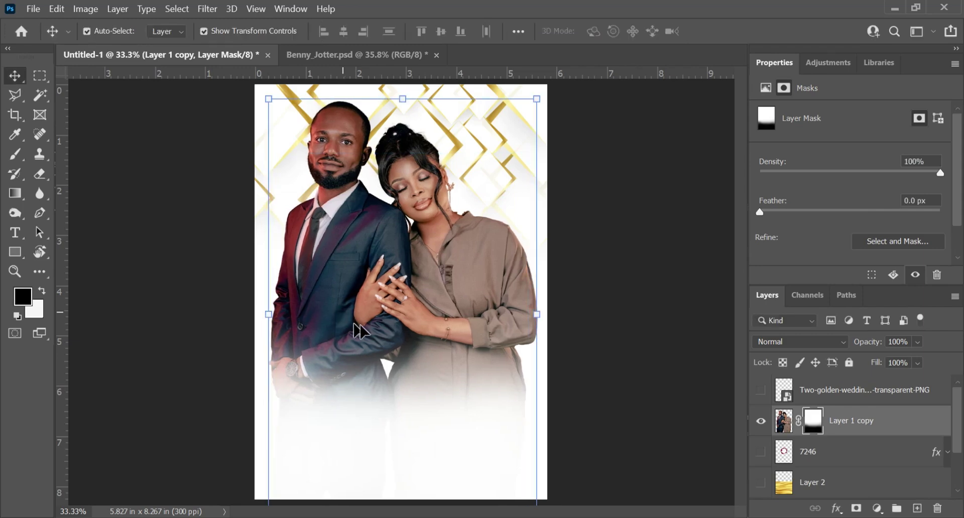
{"action": "left_click", "coordinate": [607, 308]}
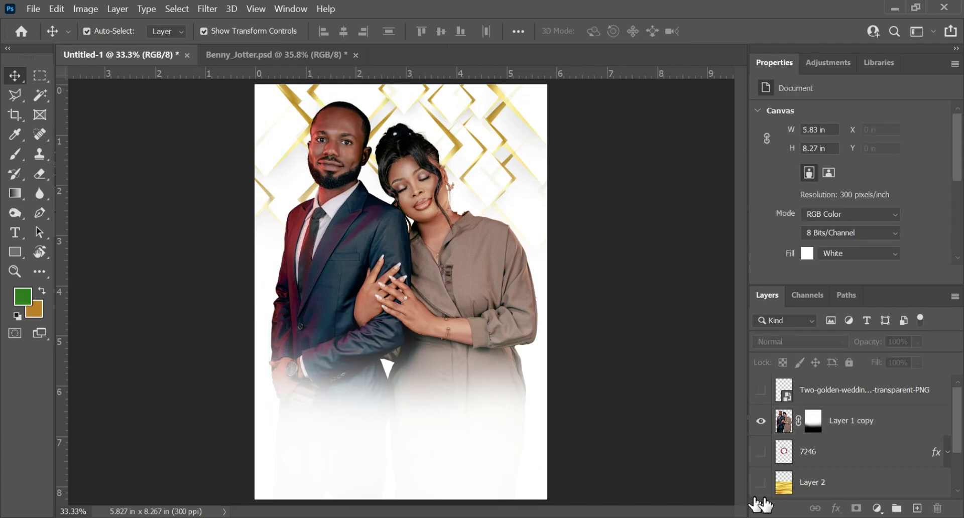
Show the golden fabric layer, move it above the couple photo in the stack, and add a layer mask to it.
{"action": "left_click", "coordinate": [761, 483]}
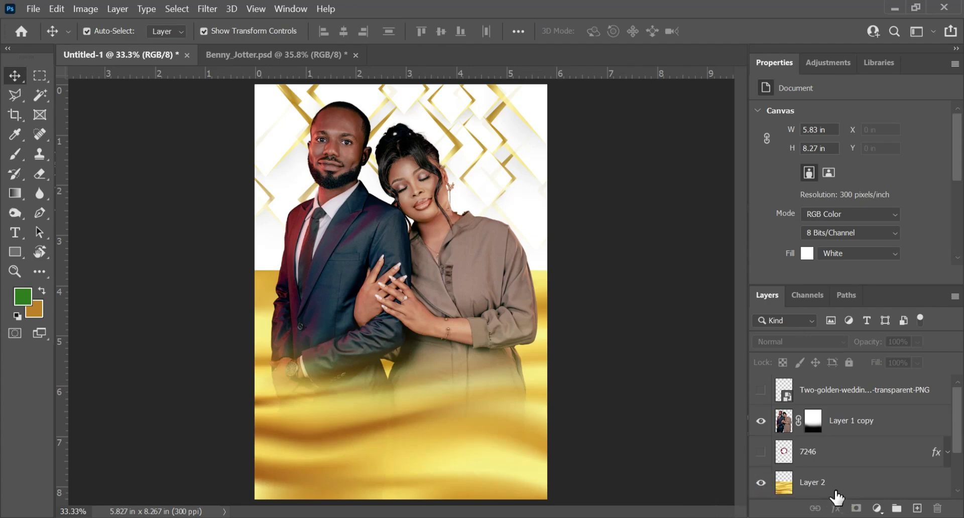
{"action": "left_click_drag", "start_coordinate": [849, 490], "coordinate": [844, 408]}
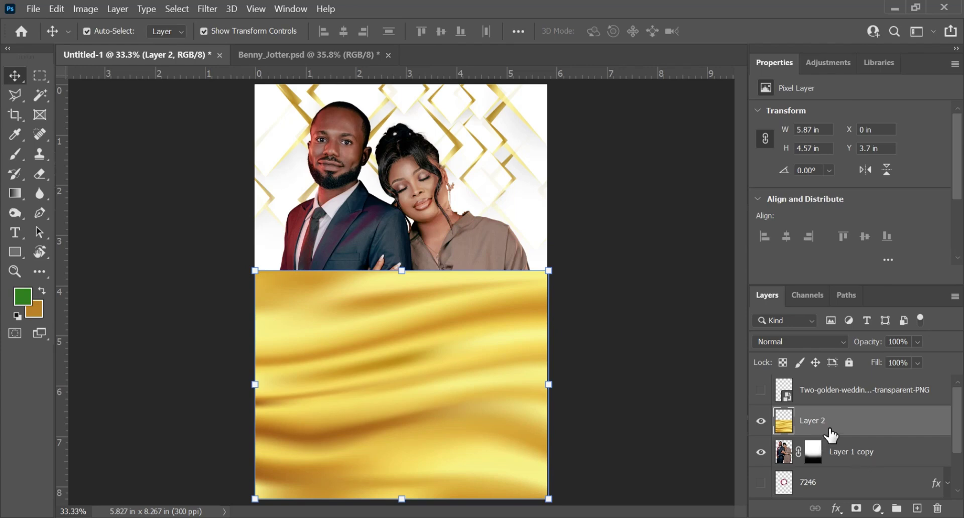
{"action": "left_click", "coordinate": [857, 509]}
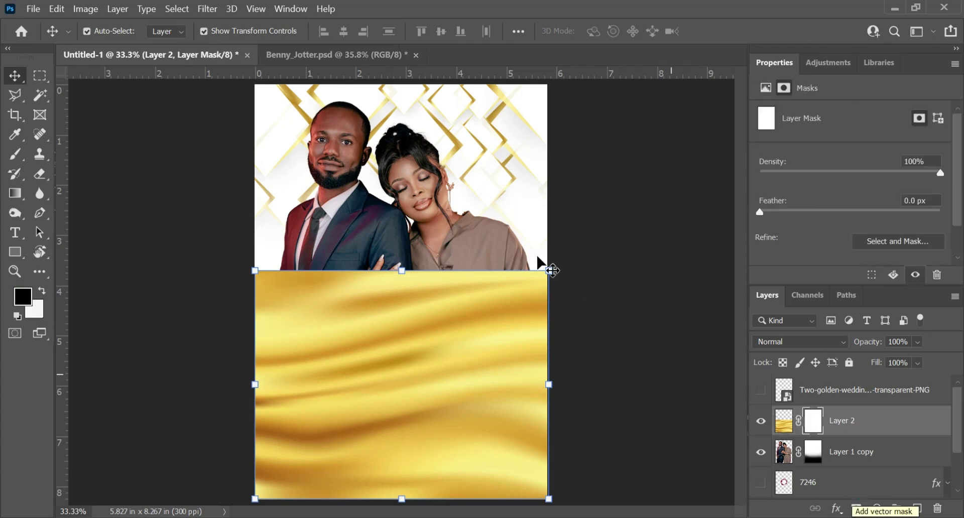
Fade the golden fabric's upper part on its mask with downward linear gradients at 30% and 50% opacity, and lock the fabric layer.
{"action": "key", "text": "g"}
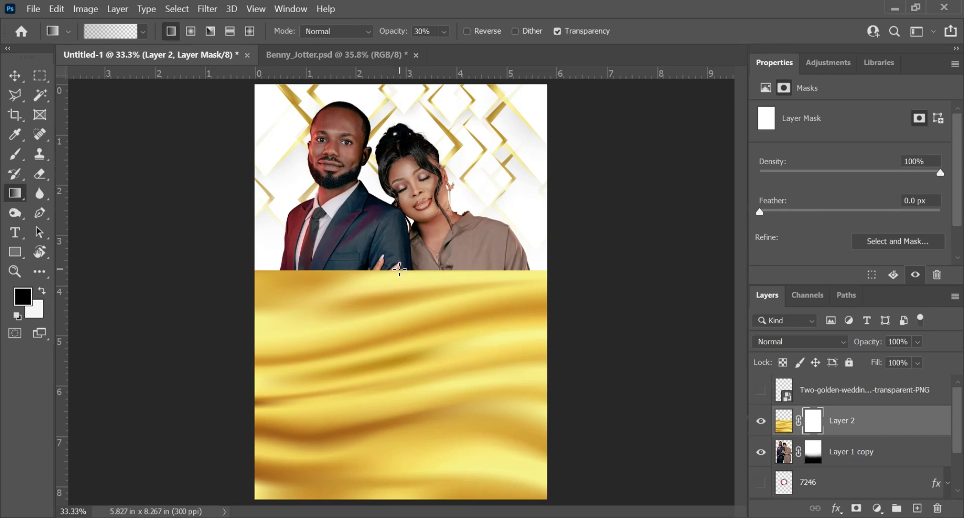
{"action": "left_click_drag", "start_coordinate": [400, 267], "coordinate": [390, 373]}
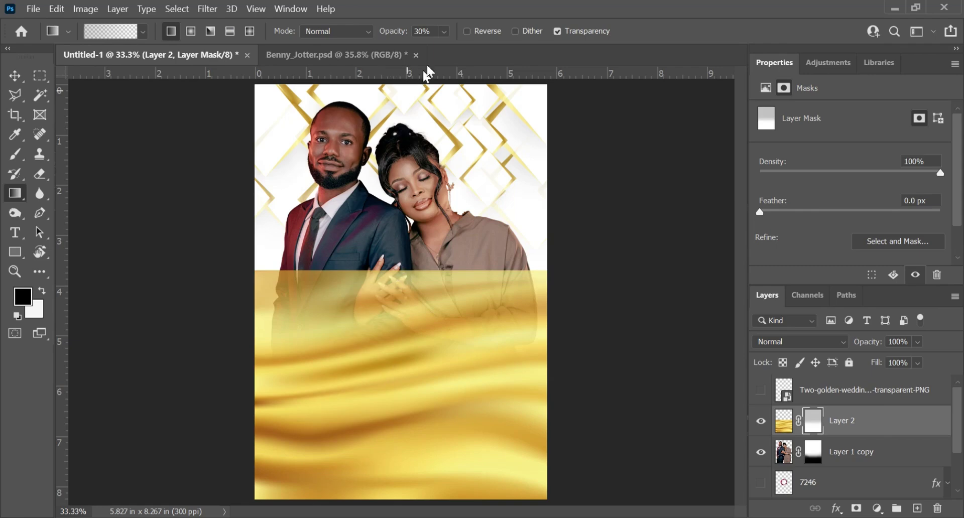
{"action": "left_click", "coordinate": [444, 31]}
{"action": "left_click", "coordinate": [463, 49]}
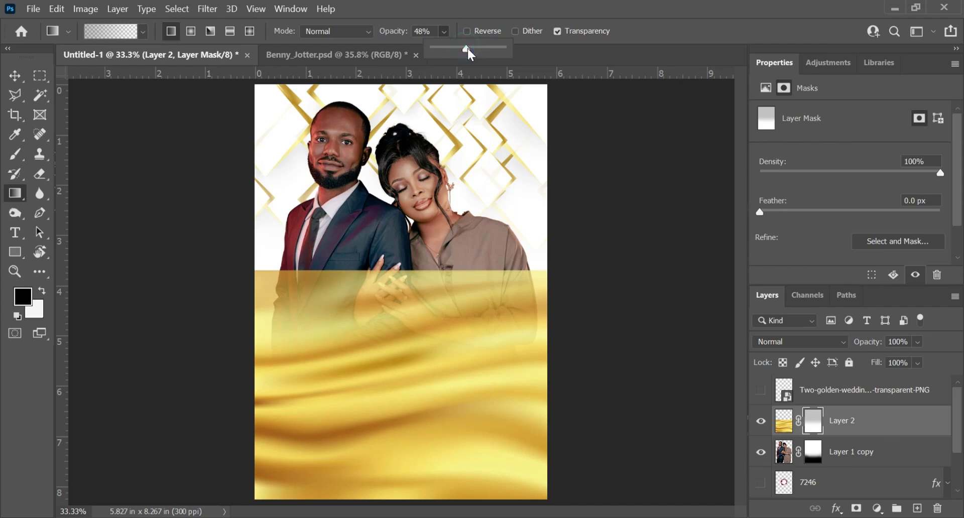
{"action": "left_click", "coordinate": [445, 32]}
{"action": "type", "text": "50"}
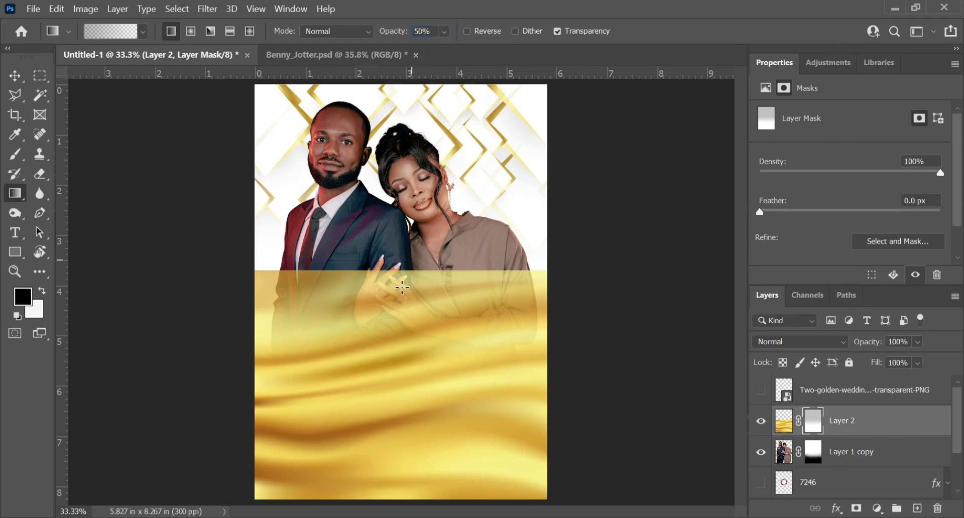
{"action": "left_click_drag", "start_coordinate": [392, 269], "coordinate": [383, 383]}
{"action": "left_click_drag", "start_coordinate": [394, 280], "coordinate": [387, 366]}
{"action": "left_click_drag", "start_coordinate": [393, 314], "coordinate": [381, 402]}
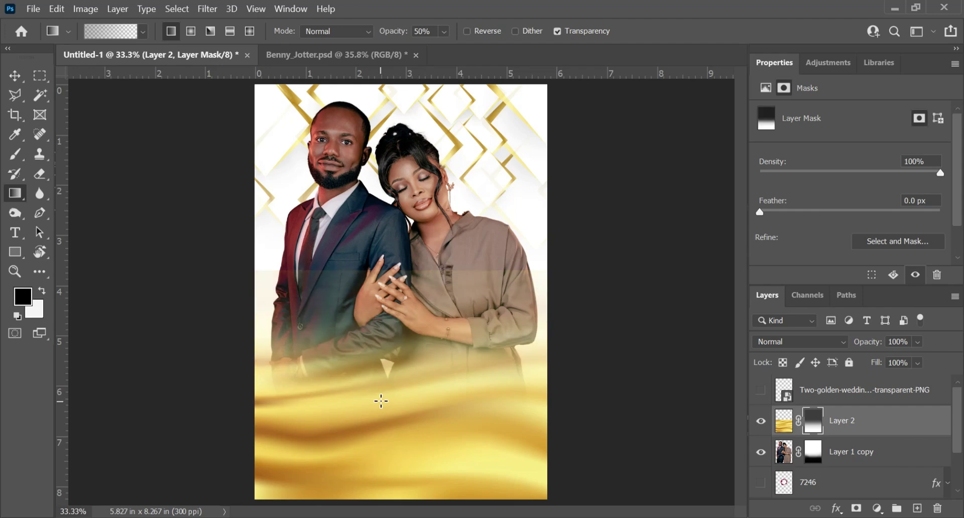
{"action": "left_click_drag", "start_coordinate": [391, 333], "coordinate": [383, 418]}
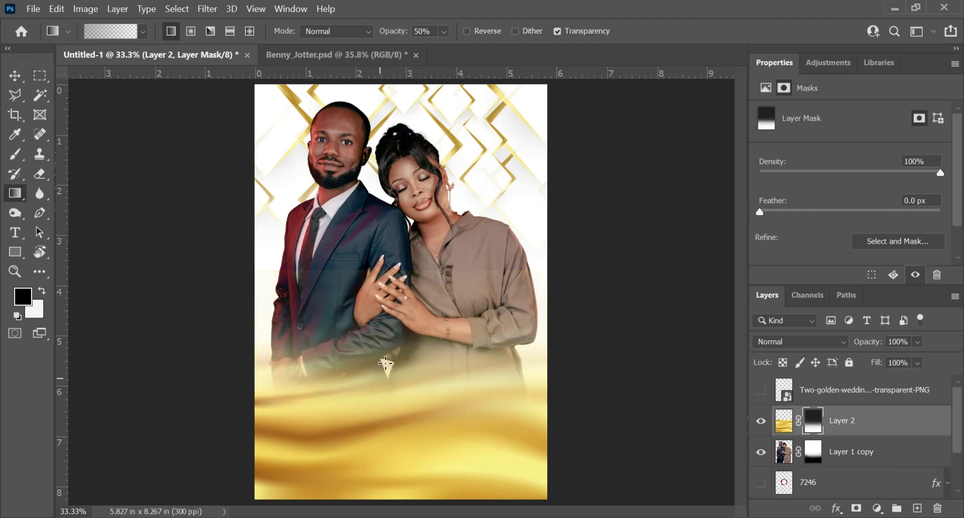
{"action": "left_click_drag", "start_coordinate": [387, 344], "coordinate": [371, 451]}
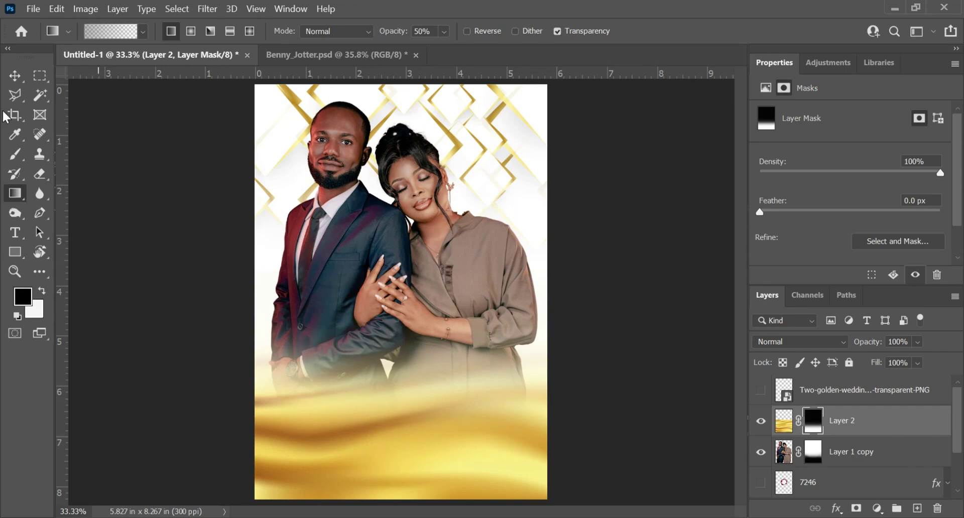
{"action": "left_click", "coordinate": [16, 76]}
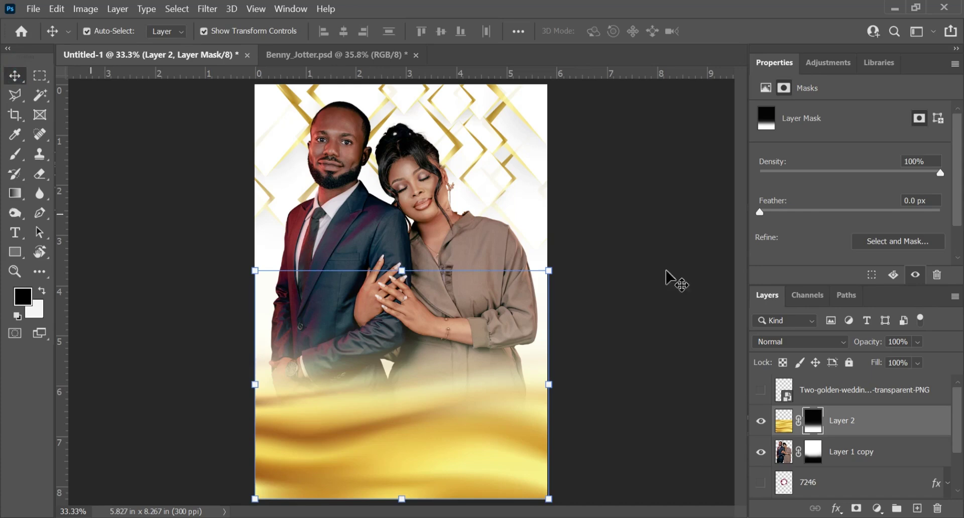
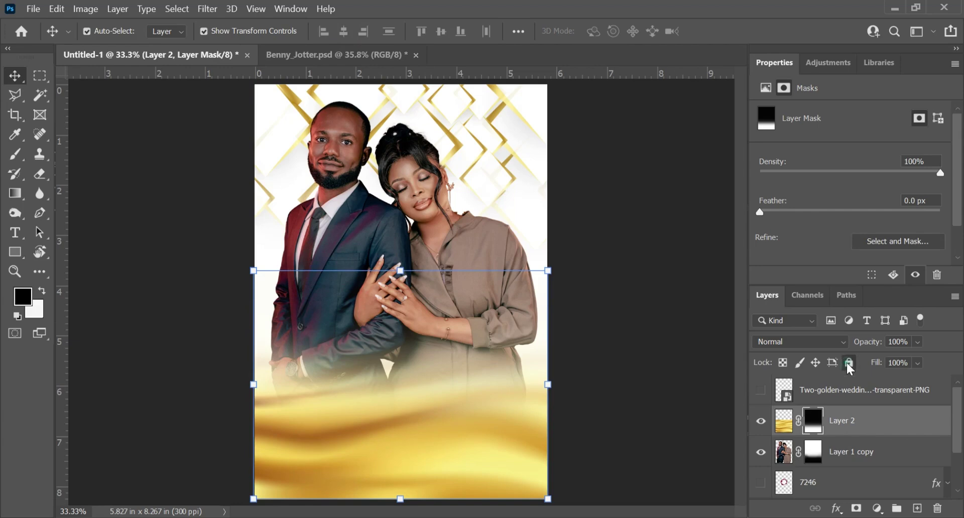
{"action": "left_click", "coordinate": [849, 362]}
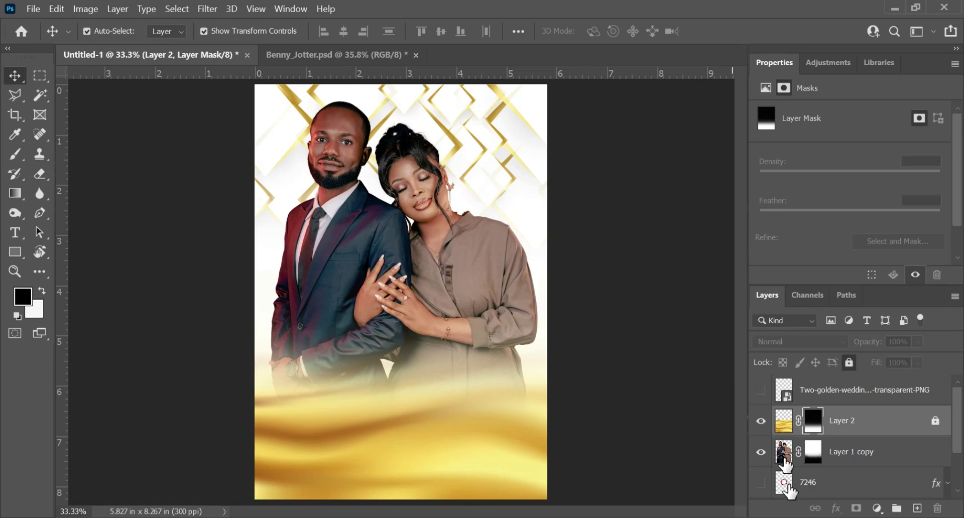
Move the floral wreath layer above the golden fabric in the stack and show it.
{"action": "left_click_drag", "start_coordinate": [847, 490], "coordinate": [846, 413]}
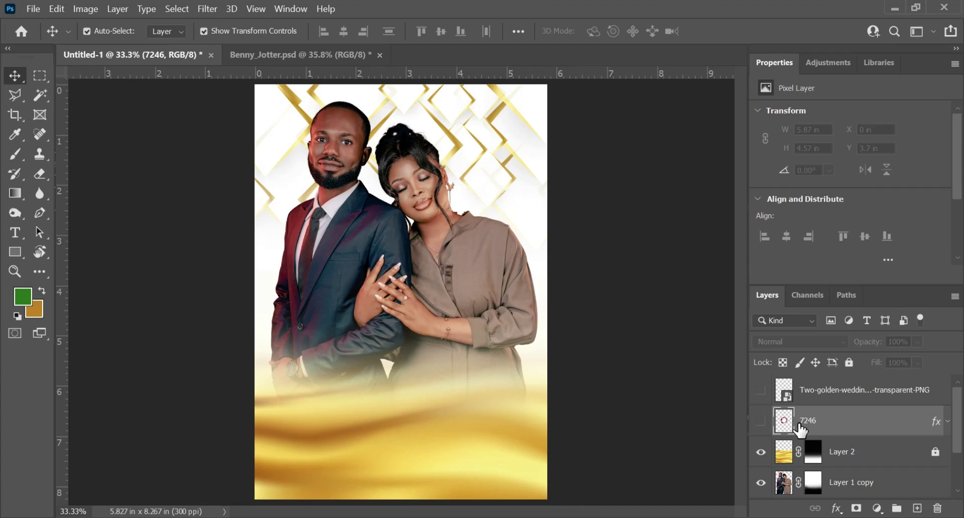
{"action": "scroll", "coordinate": [801, 432], "scroll_direction": "down", "scroll_amount": 2}
{"action": "scroll", "coordinate": [816, 451], "scroll_direction": "up", "scroll_amount": 2}
{"action": "left_click", "coordinate": [762, 423]}
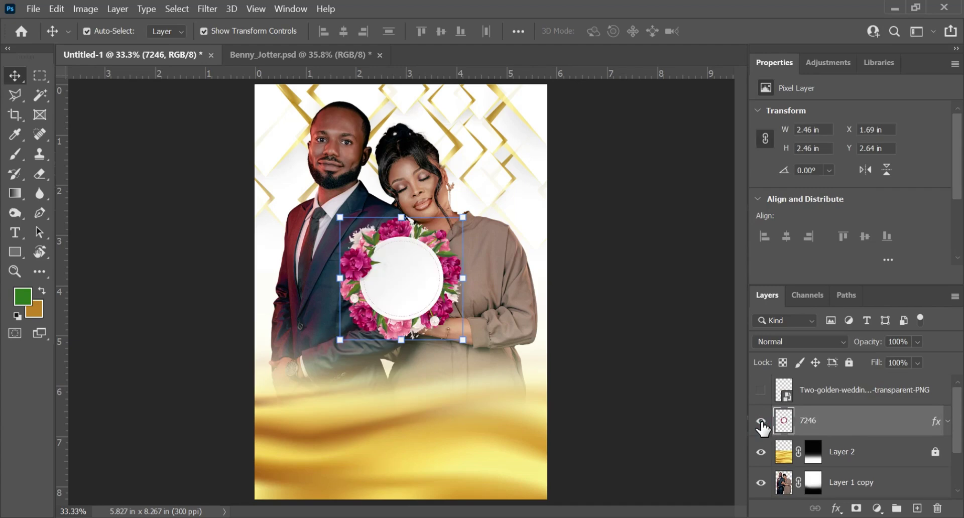
Move the floral wreath over the couple's lower part, enlarge it to about 137%, and centre it horizontally on the page.
{"action": "scroll", "coordinate": [406, 265], "scroll_direction": "up", "scroll_amount": 3}
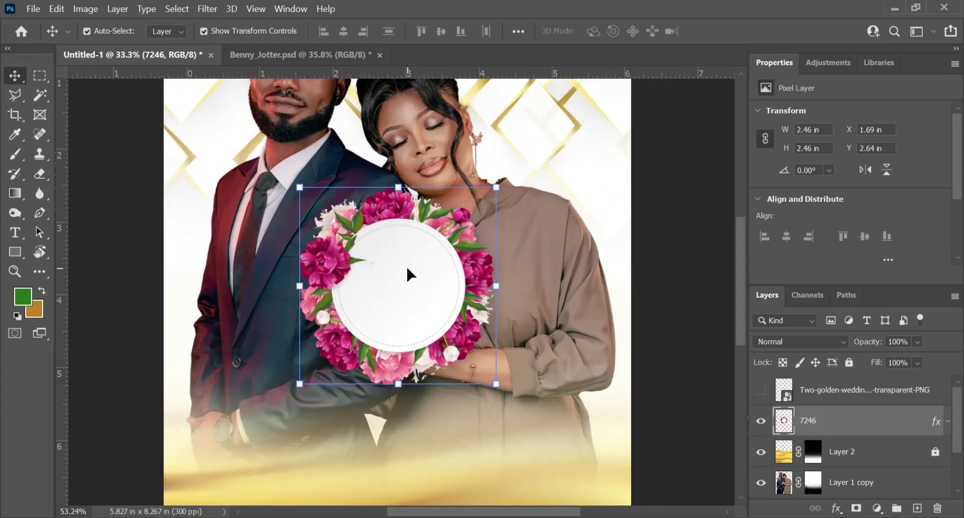
{"action": "left_click_drag", "start_coordinate": [406, 266], "coordinate": [407, 382]}
{"action": "scroll", "coordinate": [409, 342], "scroll_direction": "down", "scroll_amount": 2}
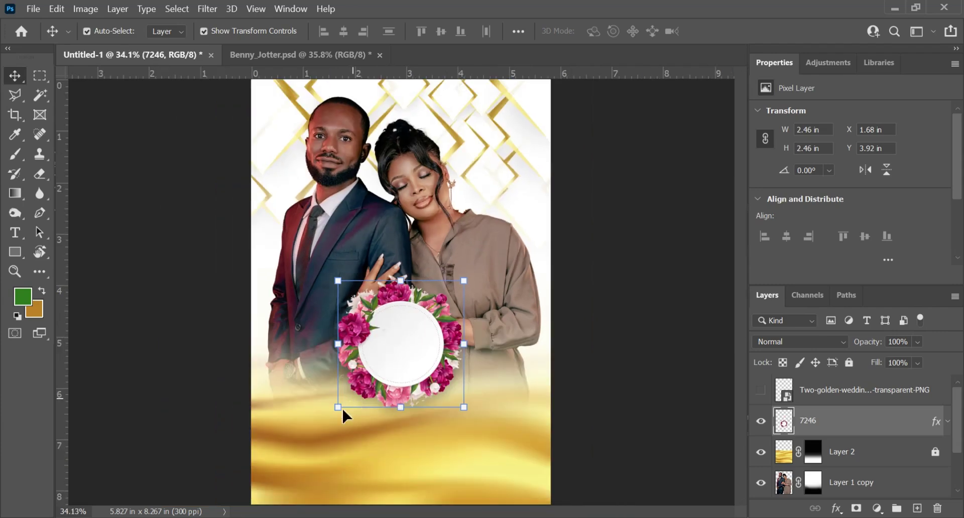
{"action": "left_click_drag", "start_coordinate": [338, 408], "coordinate": [308, 437]}
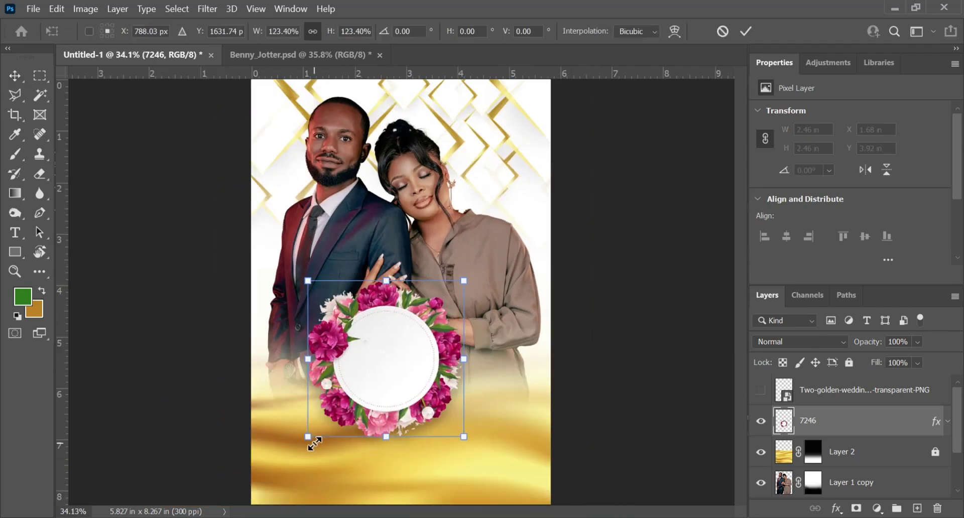
{"action": "left_click_drag", "start_coordinate": [464, 281], "coordinate": [481, 264]}
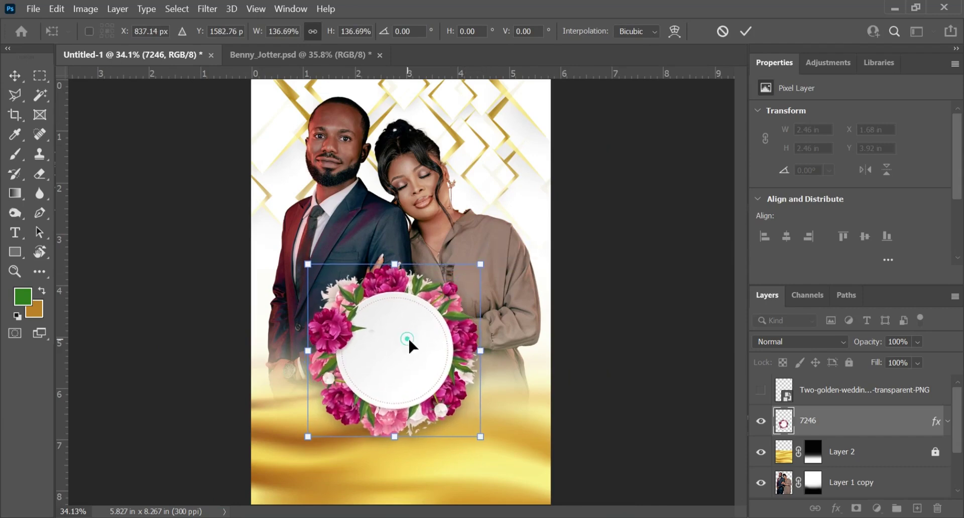
{"action": "left_click_drag", "start_coordinate": [408, 338], "coordinate": [412, 357]}
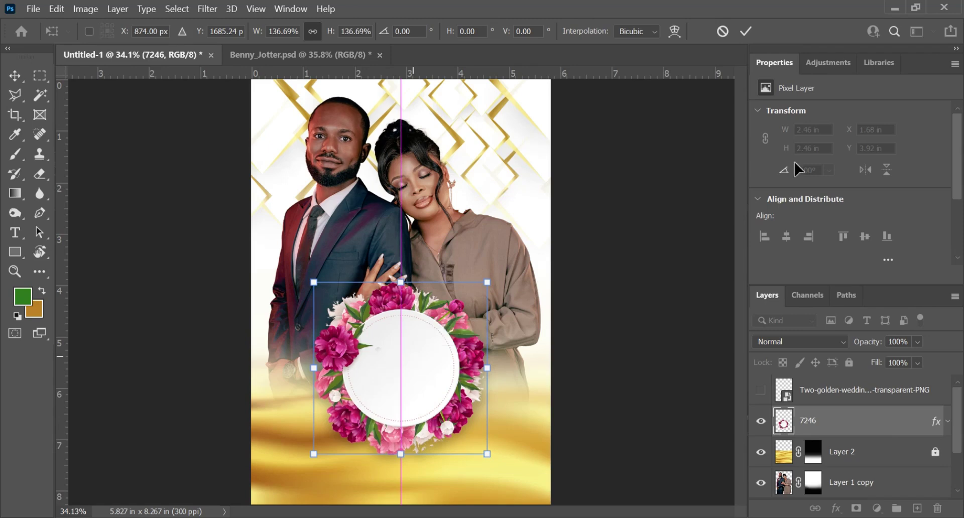
{"action": "left_click", "coordinate": [746, 31]}
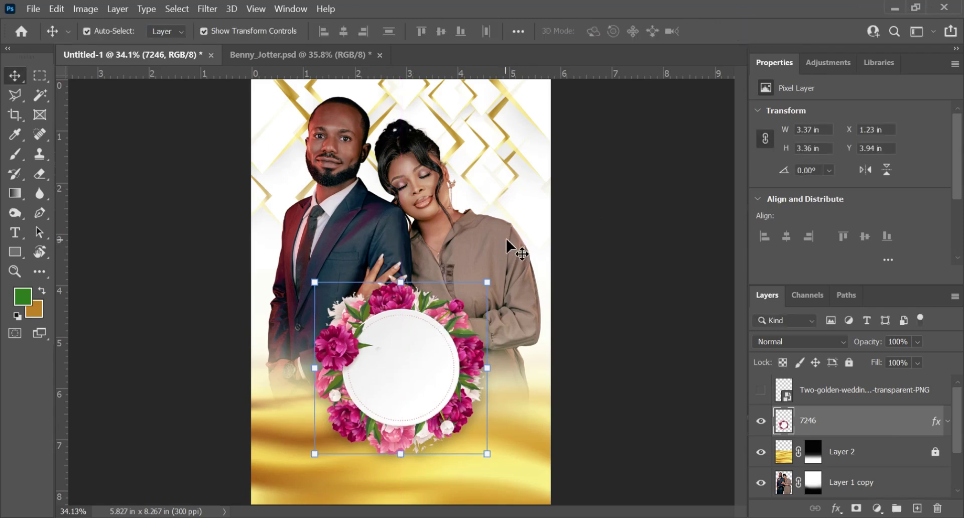
Show the golden wedding rings layer and lock the floral wreath layer.
{"action": "scroll", "coordinate": [505, 237], "scroll_direction": "down", "scroll_amount": 2}
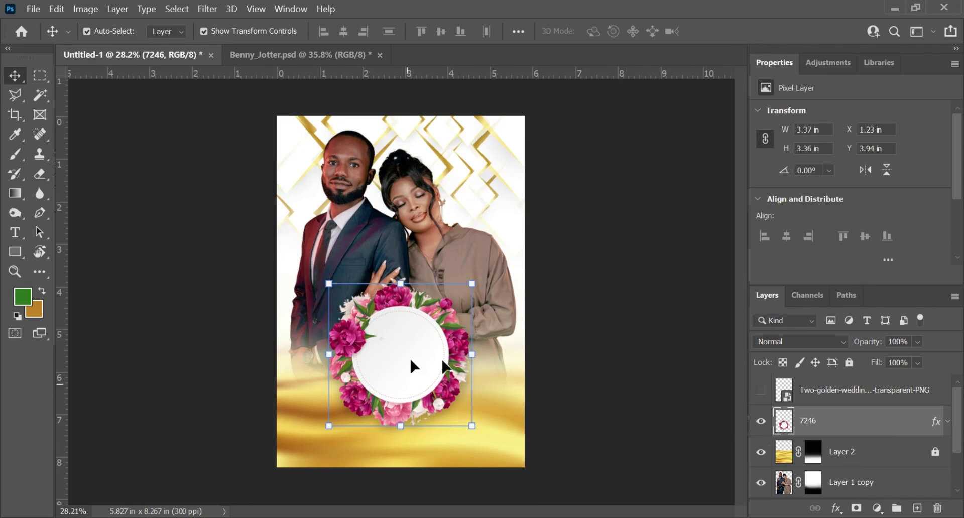
{"action": "scroll", "coordinate": [854, 450], "scroll_direction": "down", "scroll_amount": 2}
{"action": "scroll", "coordinate": [855, 450], "scroll_direction": "up", "scroll_amount": 2}
{"action": "left_click", "coordinate": [761, 391]}
{"action": "left_click", "coordinate": [864, 422]}
{"action": "left_click", "coordinate": [850, 362]}
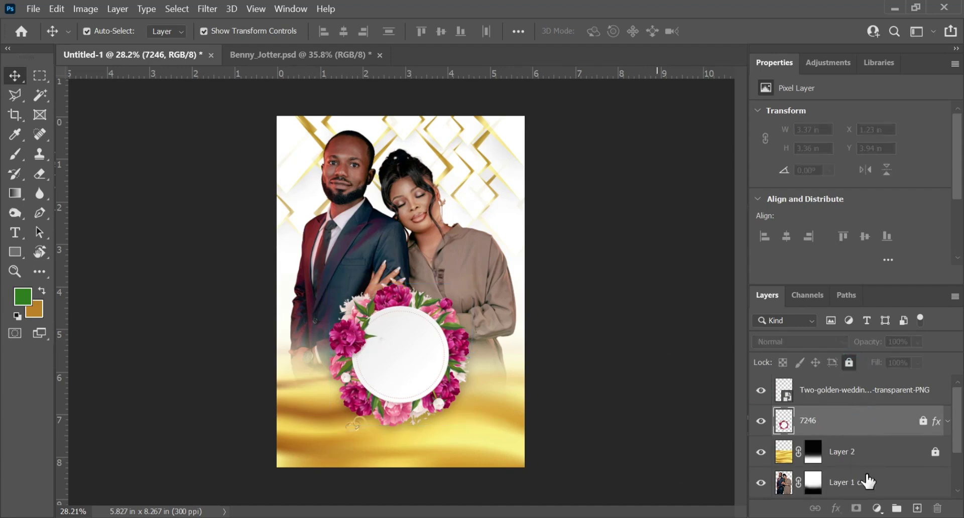
Lock the couple photo layer so that only the rings can be picked on the canvas.
{"action": "left_click", "coordinate": [378, 443]}
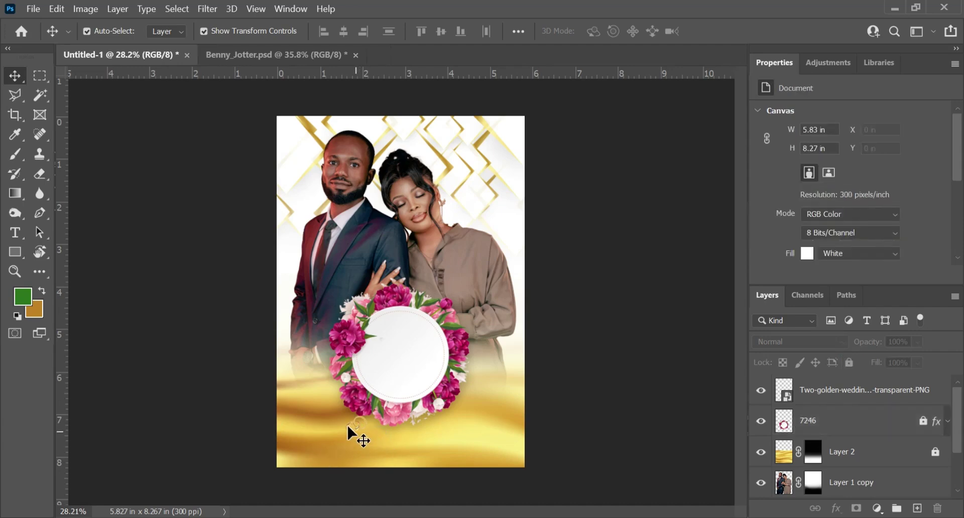
{"action": "left_click_drag", "start_coordinate": [351, 428], "coordinate": [382, 390]}
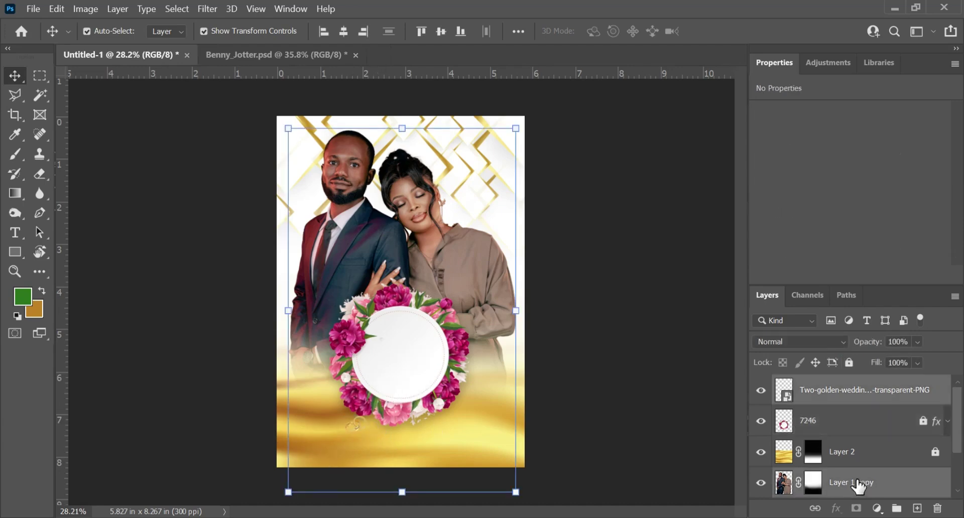
{"action": "left_click", "coordinate": [909, 491]}
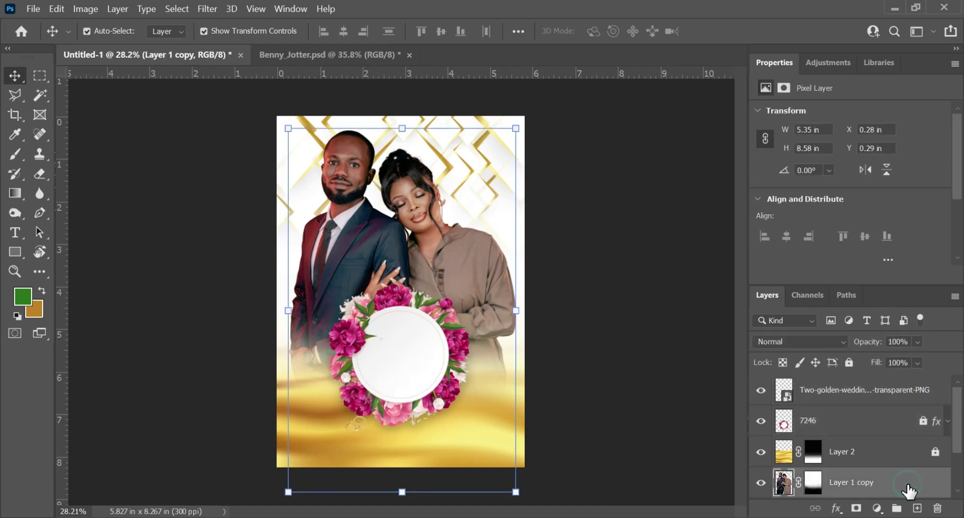
{"action": "left_click", "coordinate": [849, 363]}
Move the golden rings from below the wreath to the upper middle of its white circle.
{"action": "left_click", "coordinate": [354, 425]}
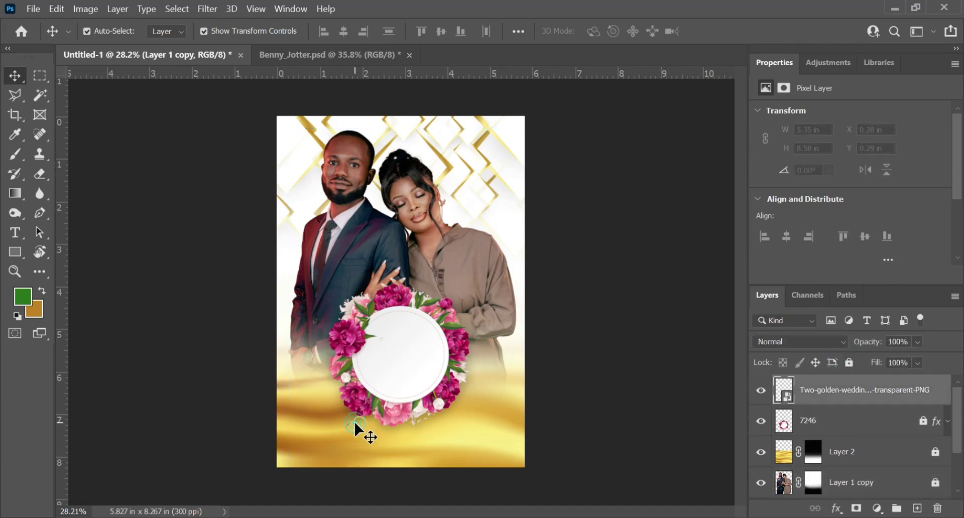
{"action": "scroll", "coordinate": [355, 425], "scroll_direction": "up", "scroll_amount": 2}
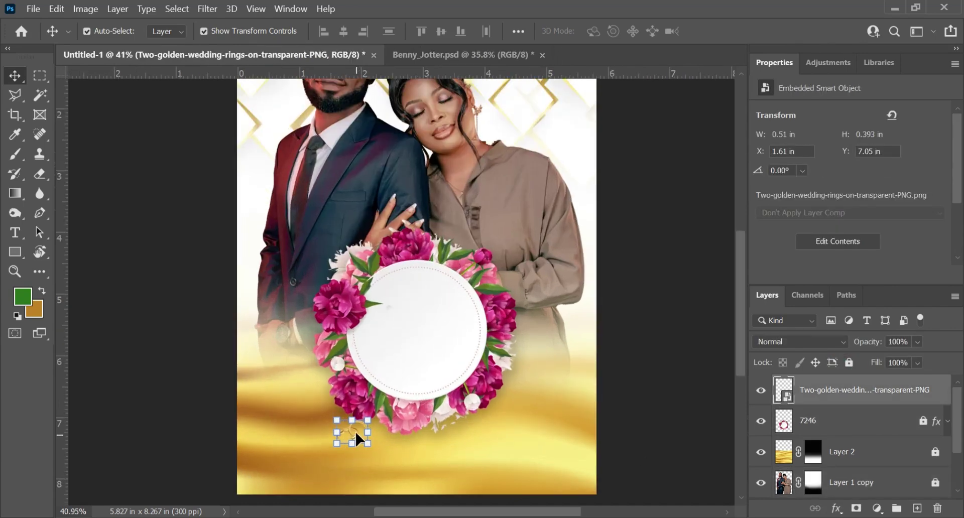
{"action": "left_click_drag", "start_coordinate": [357, 439], "coordinate": [417, 287]}
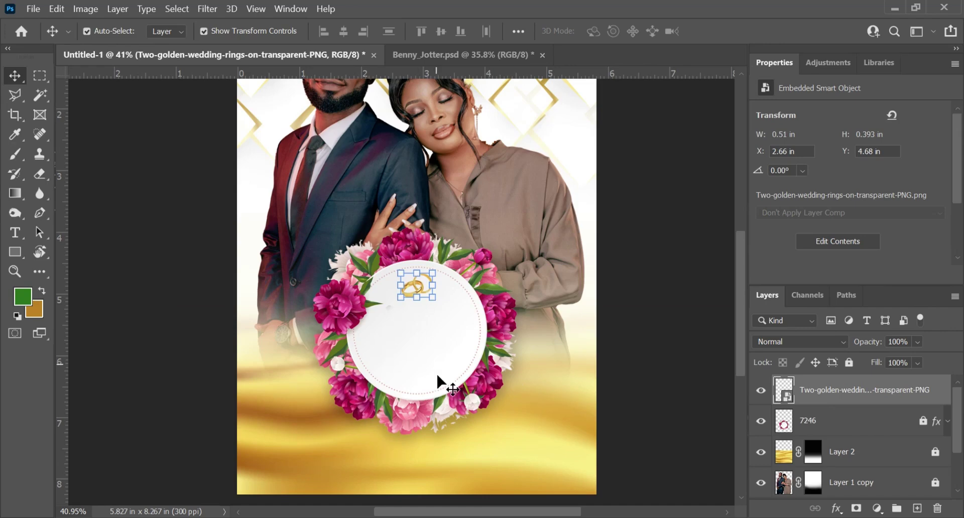
{"action": "scroll", "coordinate": [437, 388], "scroll_direction": "down", "scroll_amount": 1}
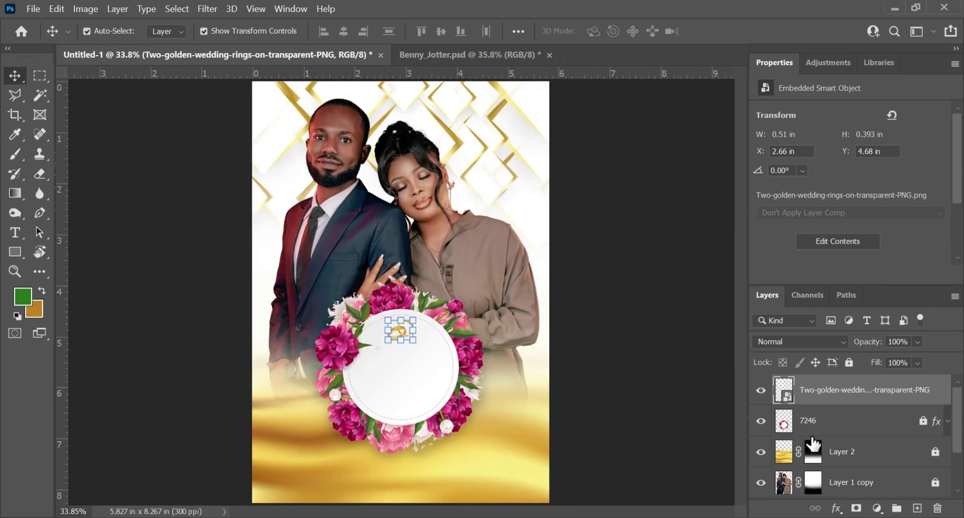
Select the couple photo layer and unlock it.
{"action": "scroll", "coordinate": [835, 428], "scroll_direction": "down", "scroll_amount": 2}
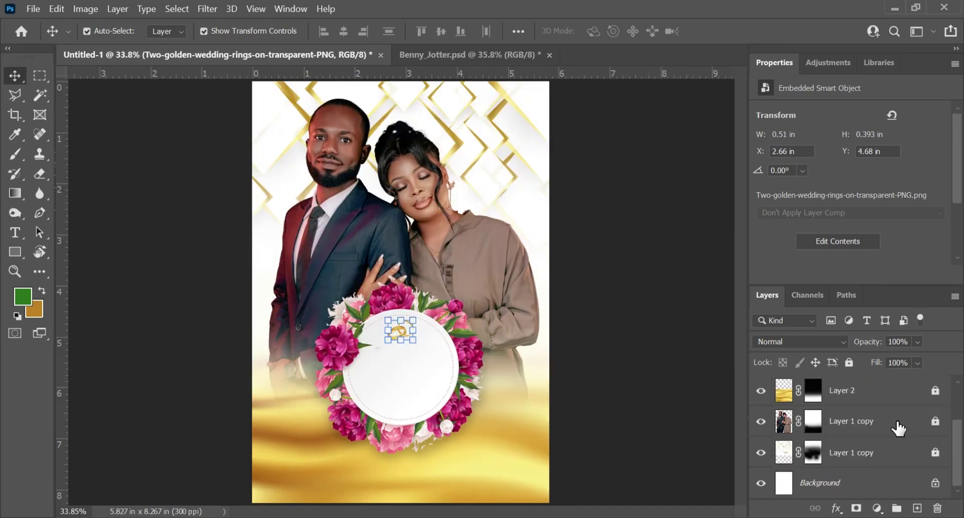
{"action": "left_click", "coordinate": [929, 431]}
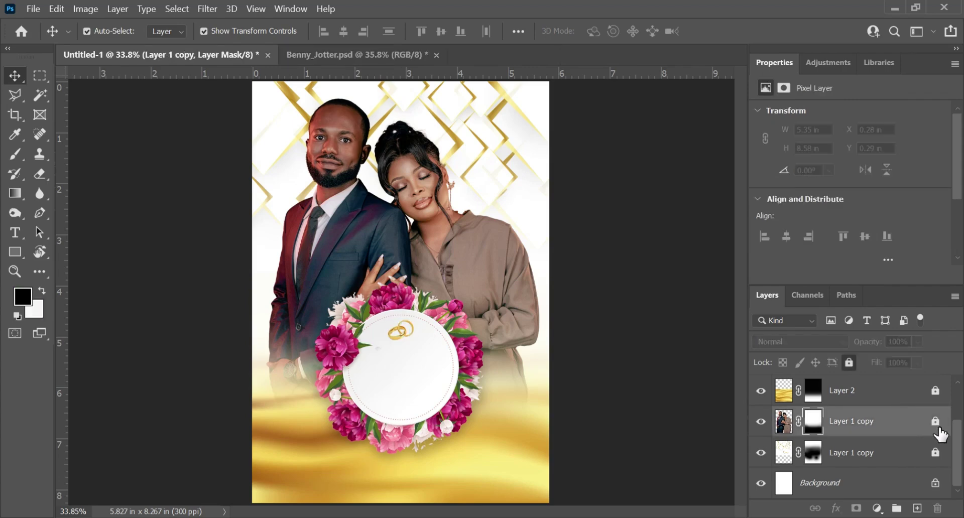
{"action": "left_click", "coordinate": [935, 422]}
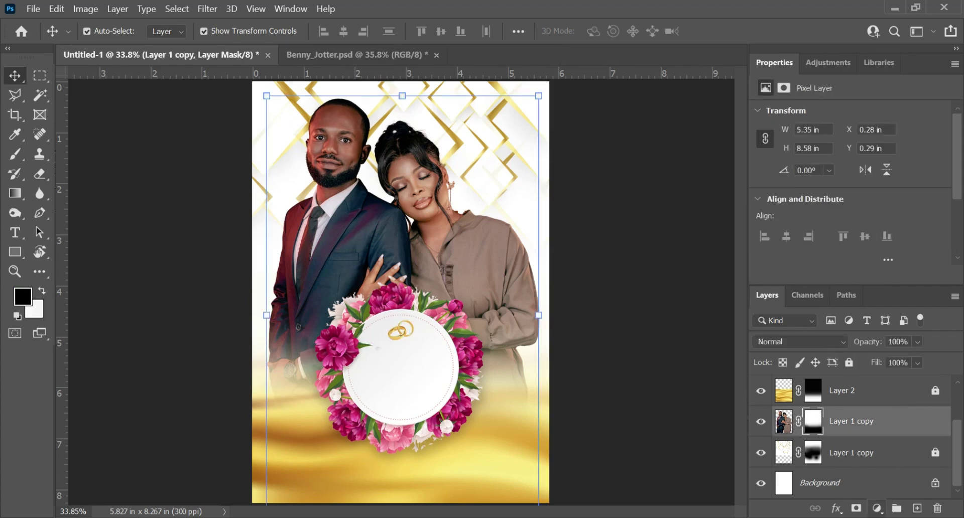
{"action": "left_click", "coordinate": [876, 509]}
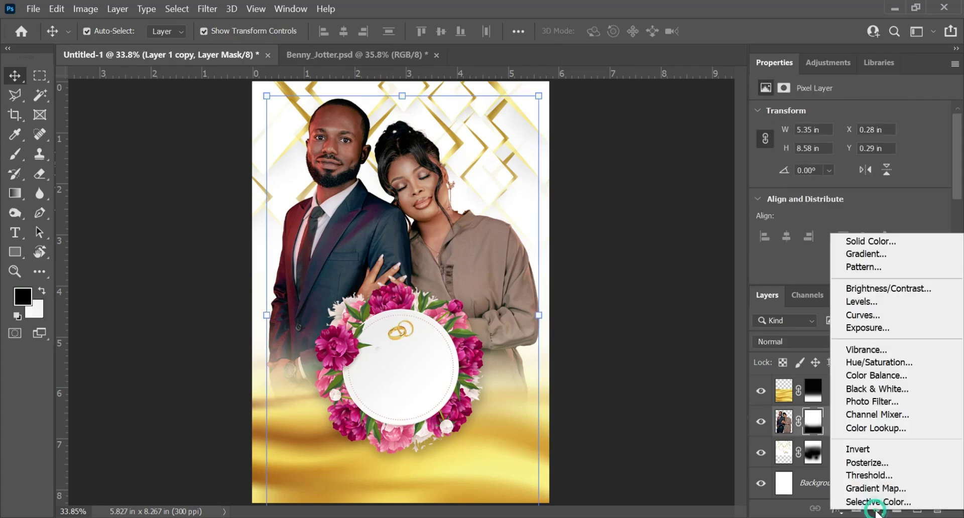
{"action": "left_click", "coordinate": [869, 327]}
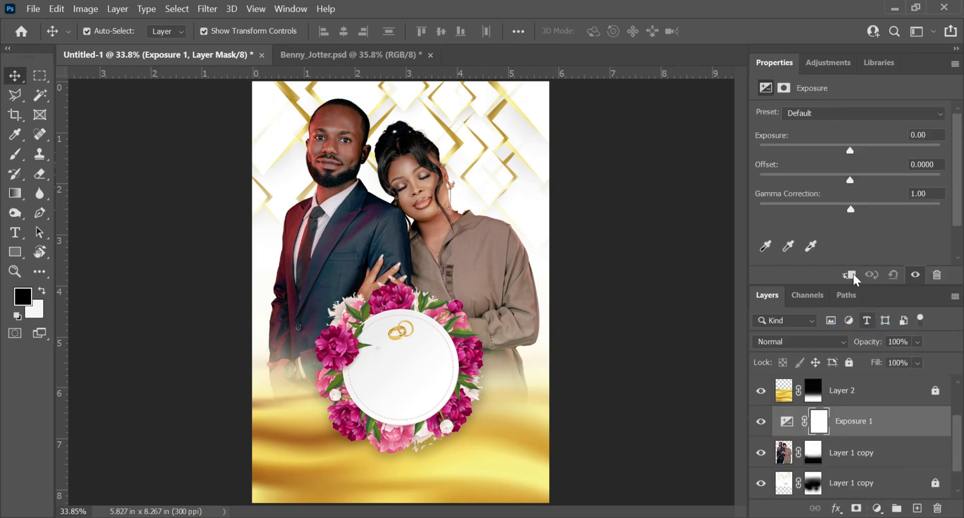
{"action": "left_click", "coordinate": [937, 274]}
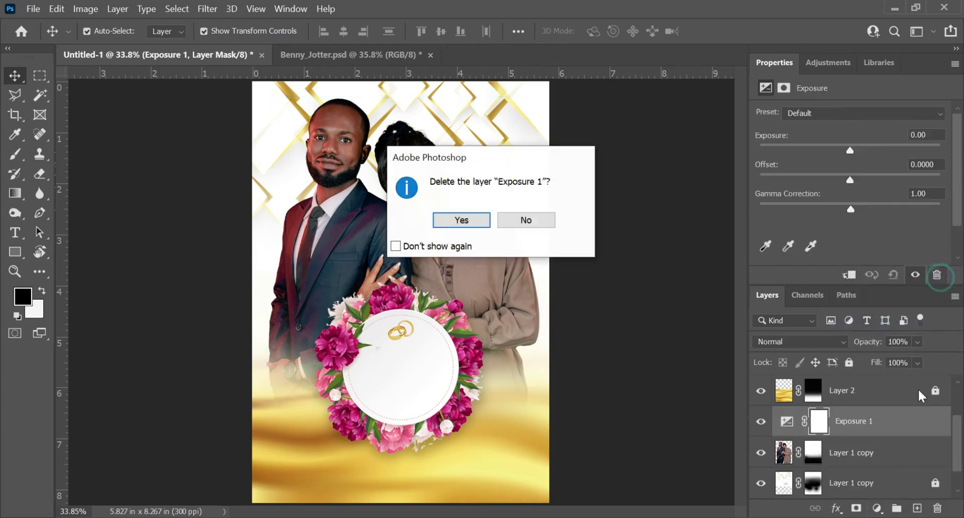
{"action": "left_click", "coordinate": [474, 222]}
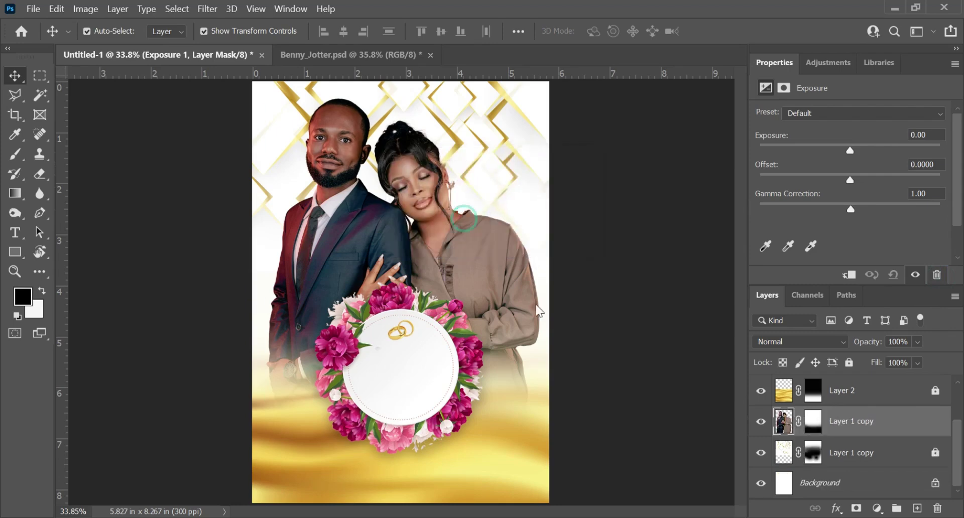
Add a Vibrance adjustment clipped to the couple photo, with vibrance at about +80 and saturation at about -7.
{"action": "left_click", "coordinate": [878, 509]}
{"action": "left_click", "coordinate": [880, 348]}
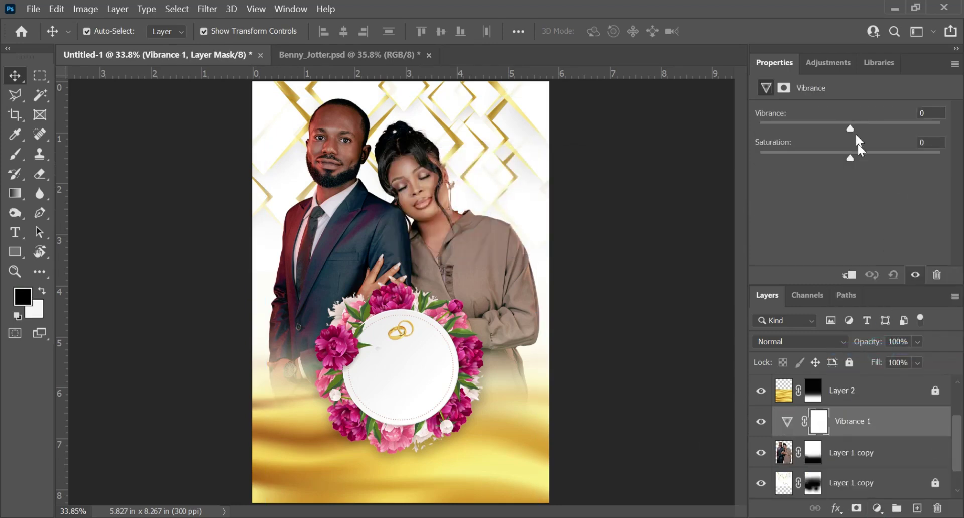
{"action": "left_click", "coordinate": [849, 275]}
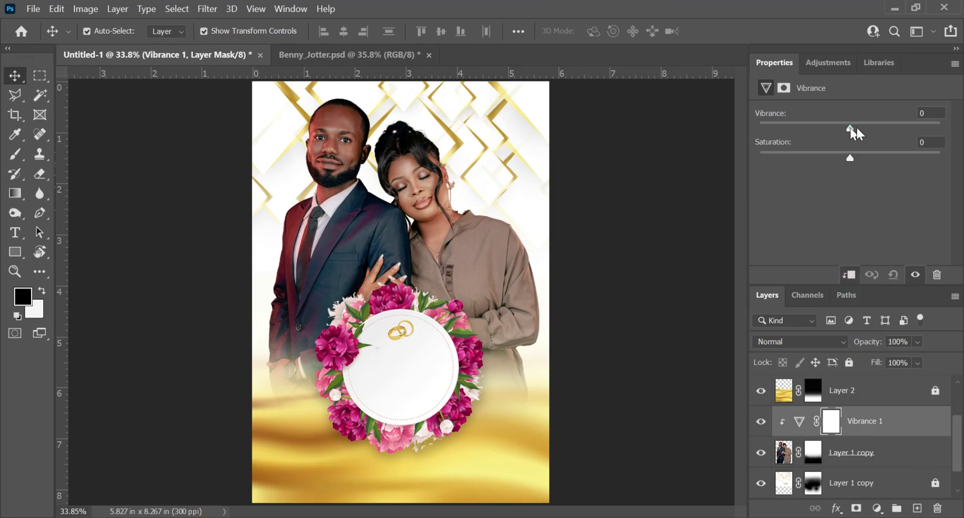
{"action": "left_click_drag", "start_coordinate": [852, 128], "coordinate": [877, 130]}
{"action": "left_click_drag", "start_coordinate": [847, 159], "coordinate": [845, 160]}
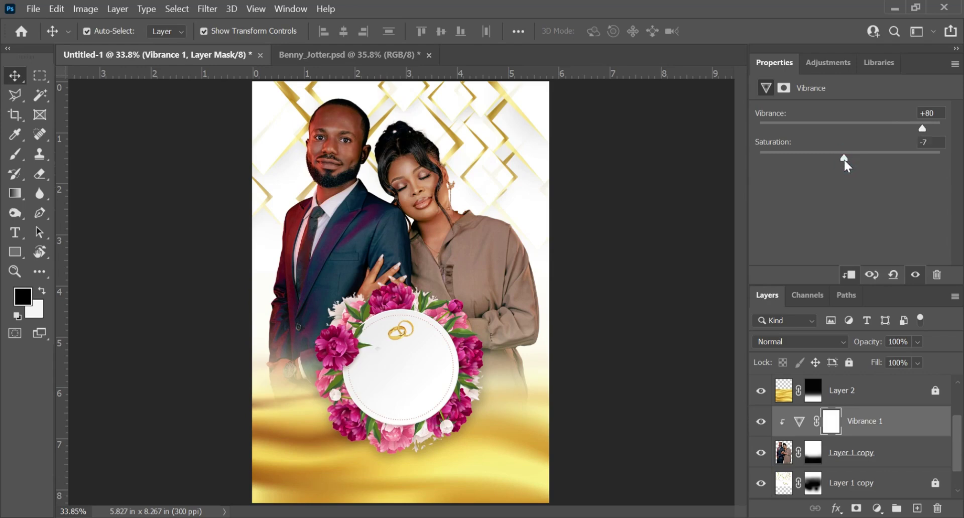
{"action": "scroll", "coordinate": [271, 161], "scroll_direction": "up", "scroll_amount": 3}
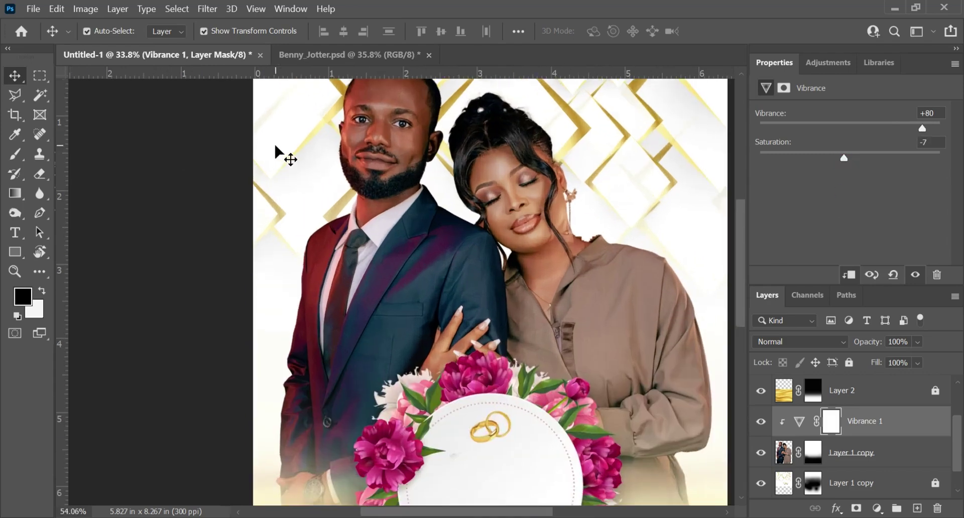
{"action": "scroll", "coordinate": [280, 155], "scroll_direction": "down", "scroll_amount": 2}
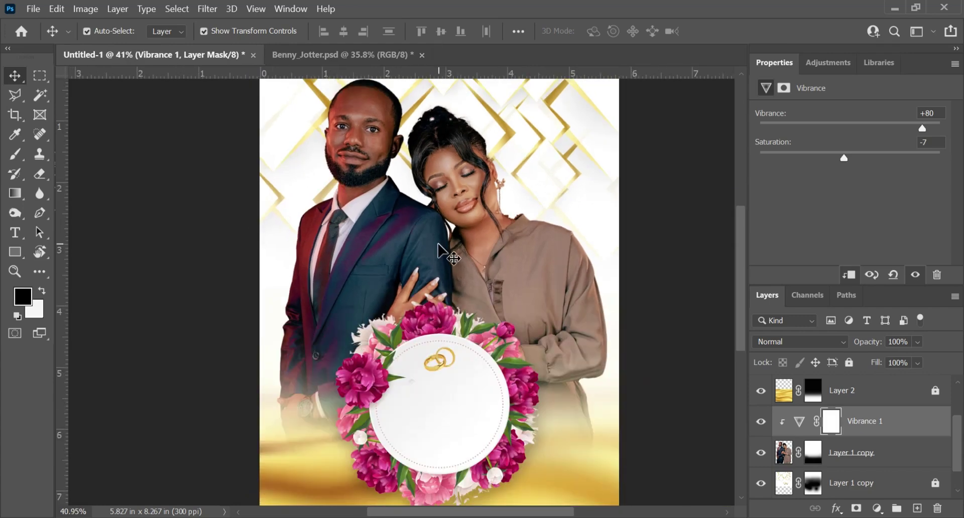
Select the couple photo layer and lock it completely.
{"action": "left_click", "coordinate": [387, 224]}
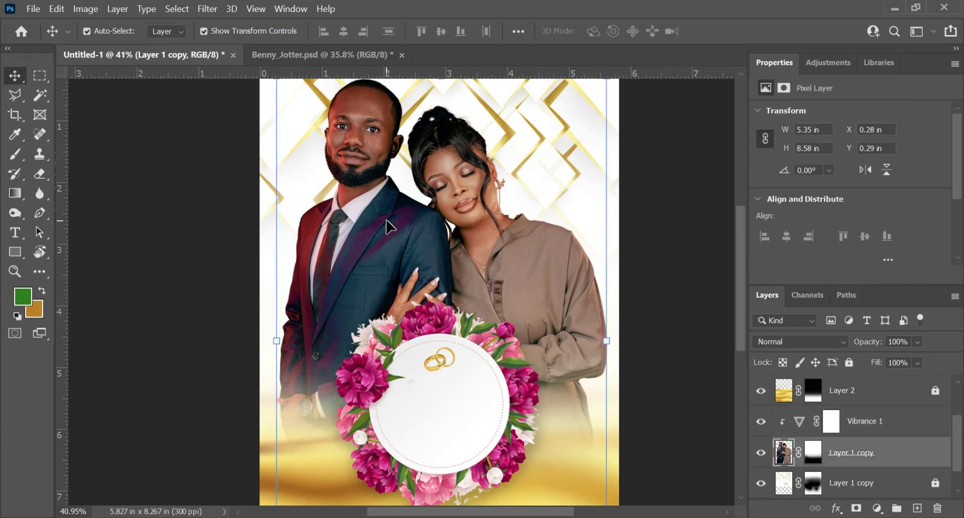
{"action": "left_click", "coordinate": [849, 363]}
{"action": "scroll", "coordinate": [828, 442], "scroll_direction": "up", "scroll_amount": 2}
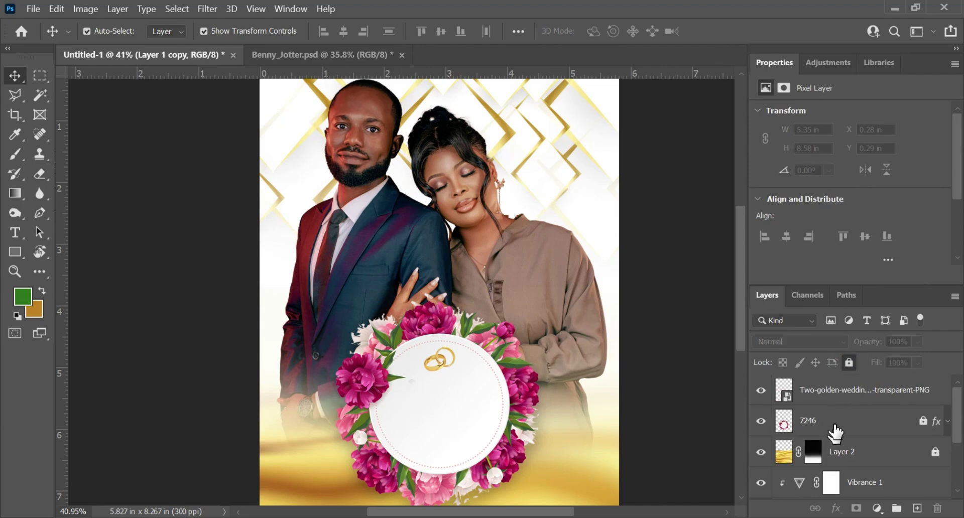
{"action": "scroll", "coordinate": [447, 332], "scroll_direction": "down", "scroll_amount": 1}
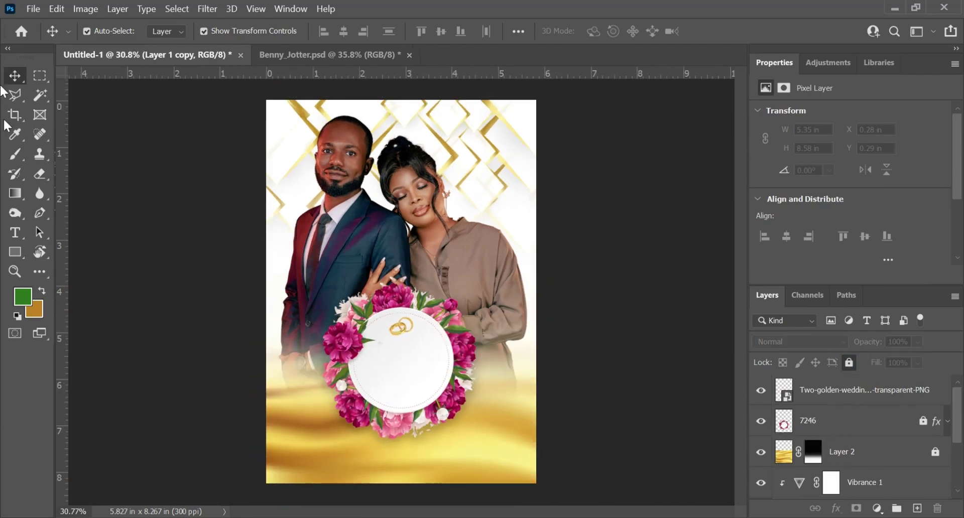
Draw a rectangle about 1369 by 175 px across the golden fabric below the wreath, layered above the golden rings.
{"action": "left_click", "coordinate": [16, 254]}
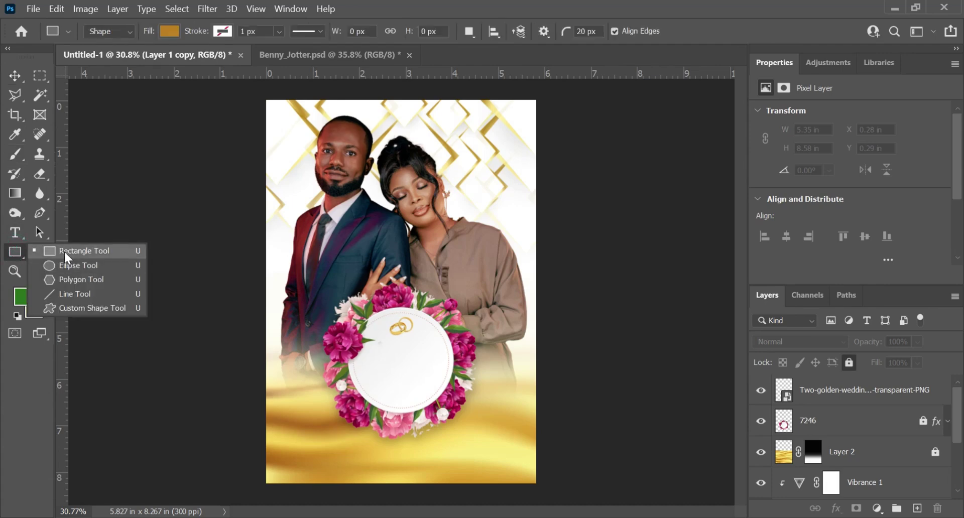
{"action": "left_click", "coordinate": [67, 257]}
{"action": "left_click_drag", "start_coordinate": [305, 442], "coordinate": [518, 470]}
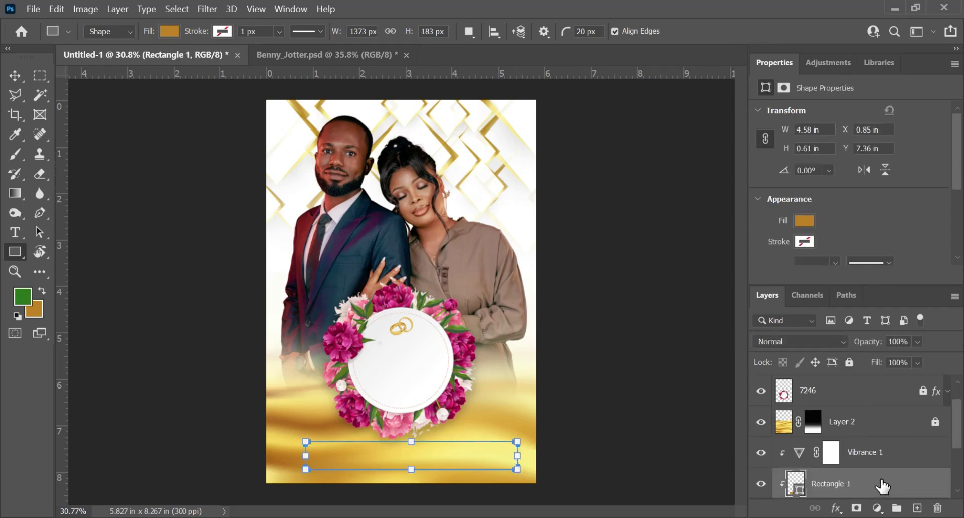
{"action": "key", "text": "Delete"}
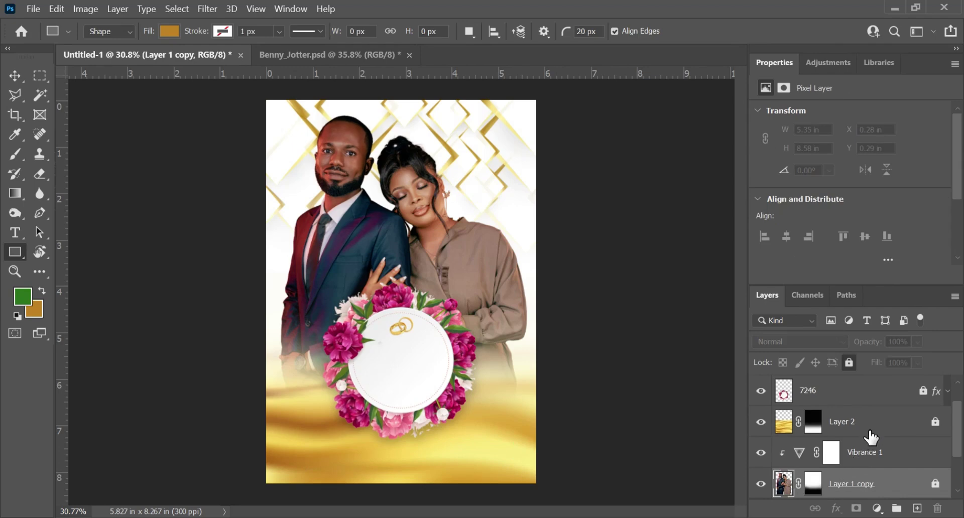
{"action": "left_click", "coordinate": [872, 436]}
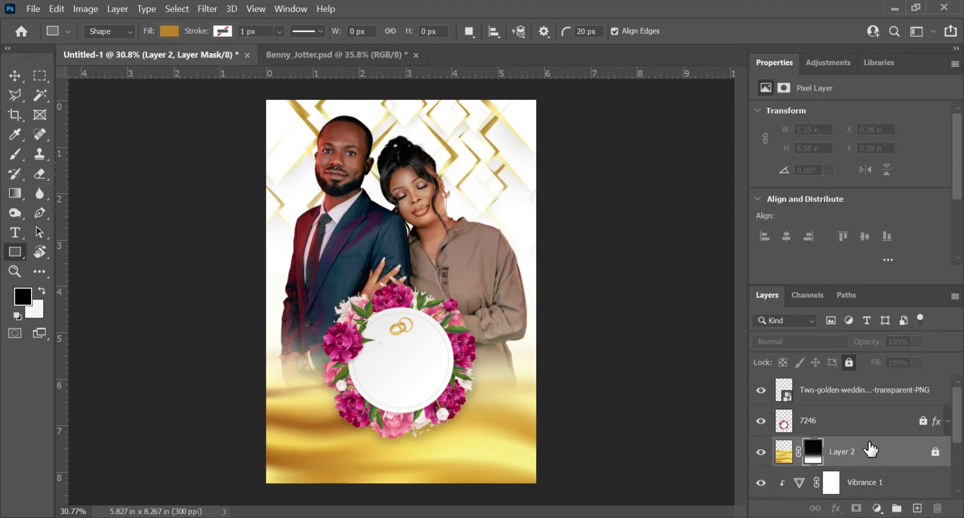
{"action": "left_click", "coordinate": [825, 384]}
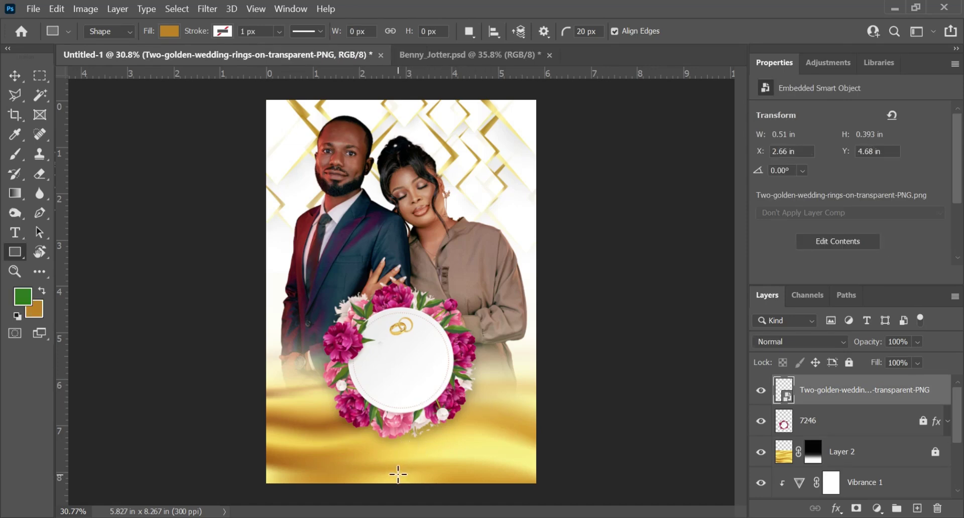
{"action": "left_click_drag", "start_coordinate": [301, 435], "coordinate": [513, 462]}
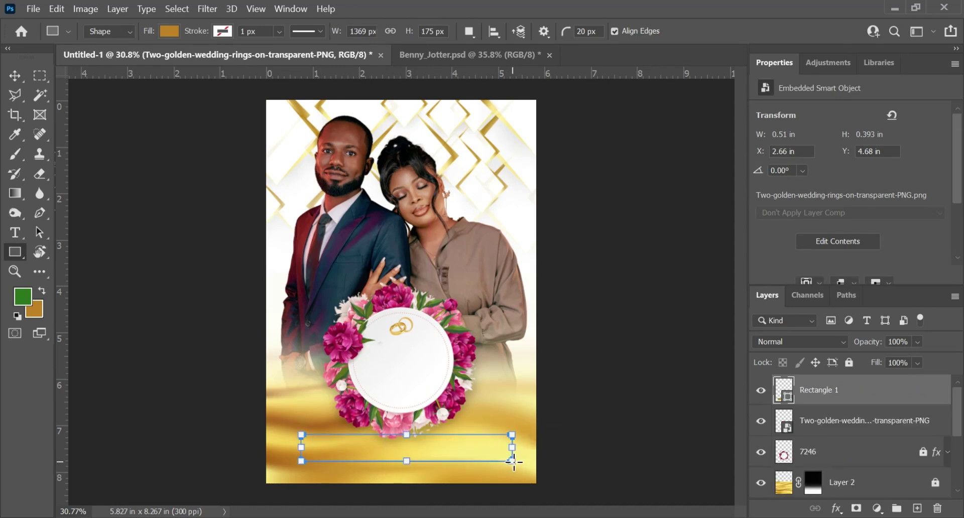
Fill the rectangle with the foreground green 2b721b and round its corners fully into a pill shape.
{"action": "double_click", "coordinate": [785, 391]}
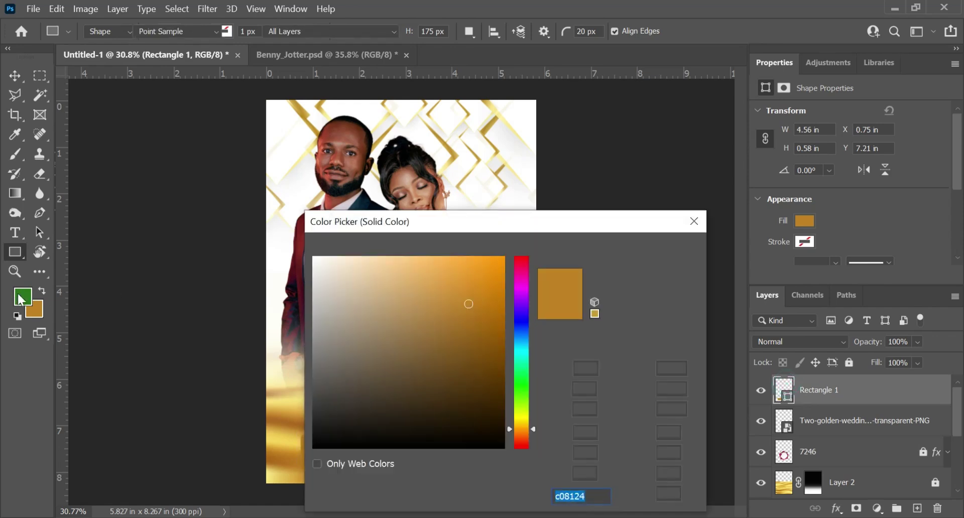
{"action": "left_click", "coordinate": [25, 300]}
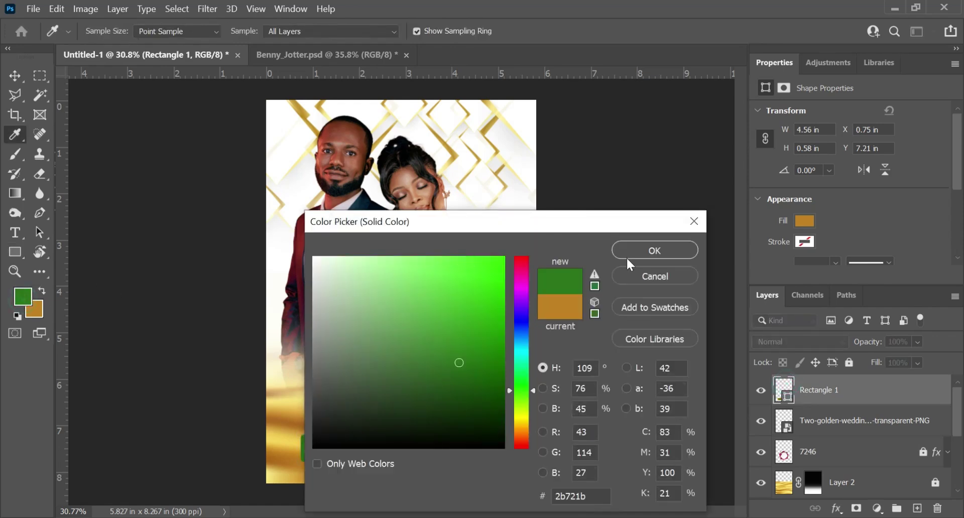
{"action": "left_click", "coordinate": [642, 252]}
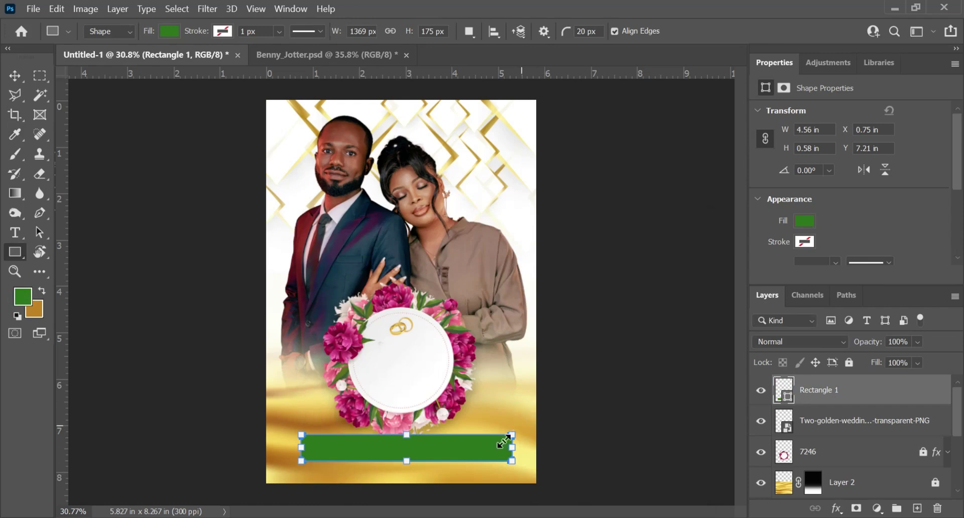
{"action": "scroll", "coordinate": [419, 482], "scroll_direction": "up", "scroll_amount": 5}
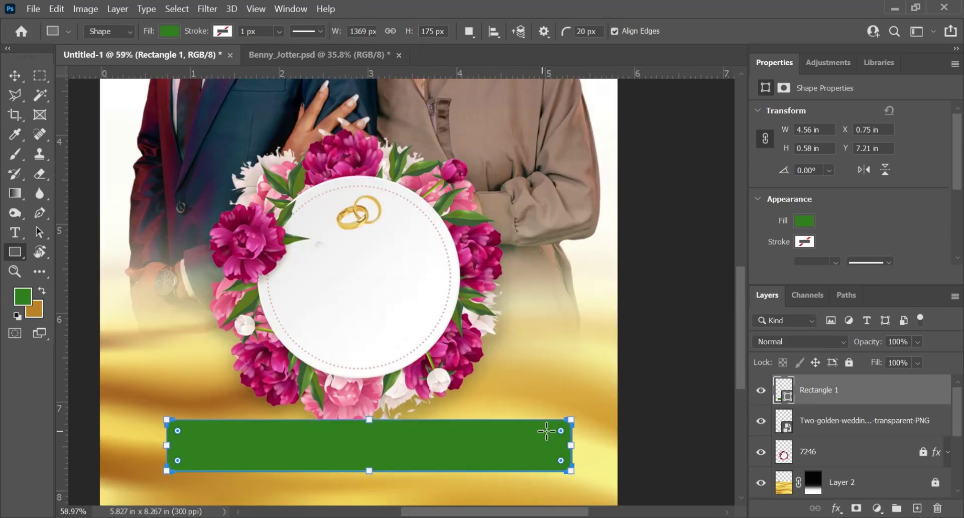
{"action": "left_click_drag", "start_coordinate": [561, 431], "coordinate": [435, 433]}
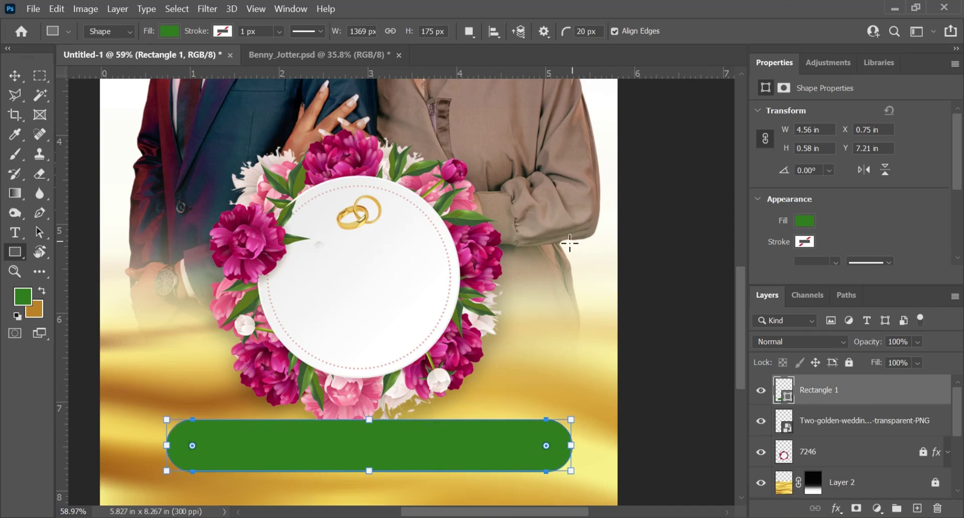
{"action": "scroll", "coordinate": [189, 241], "scroll_direction": "down", "scroll_amount": 4}
Centre the green bar horizontally on the canvas and nudge it down by about 0.1 in.
{"action": "left_click", "coordinate": [15, 75]}
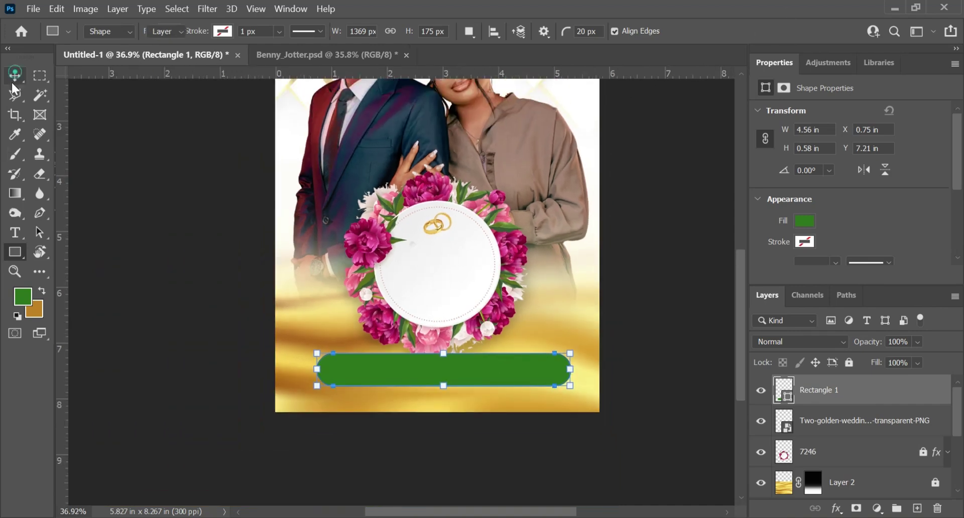
{"action": "left_click", "coordinate": [187, 274]}
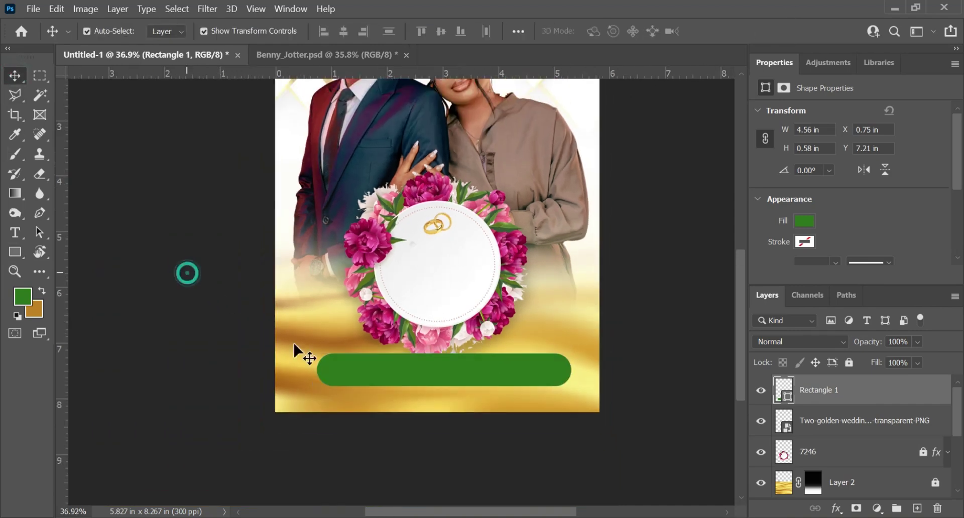
{"action": "left_click", "coordinate": [496, 384]}
{"action": "key", "text": "ctrl+a"}
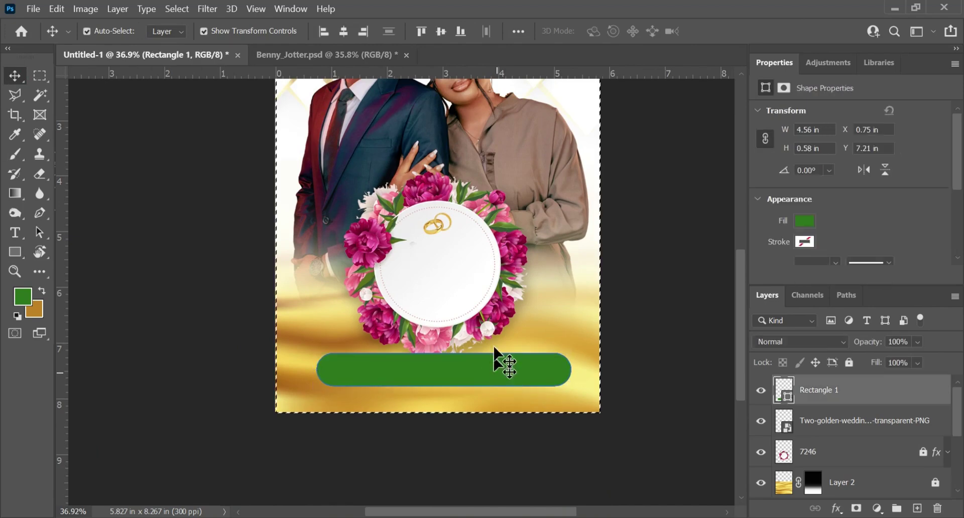
{"action": "left_click", "coordinate": [351, 31]}
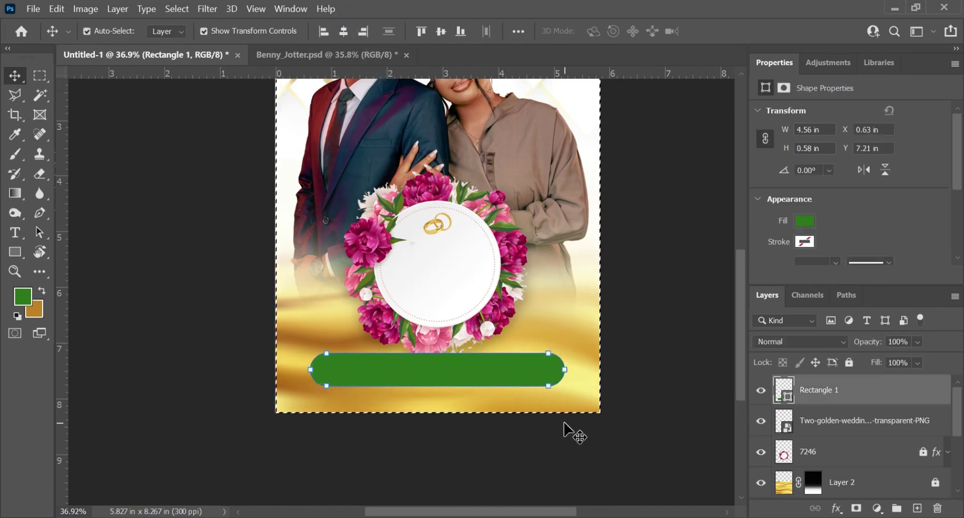
{"action": "key", "text": "ctrl+d"}
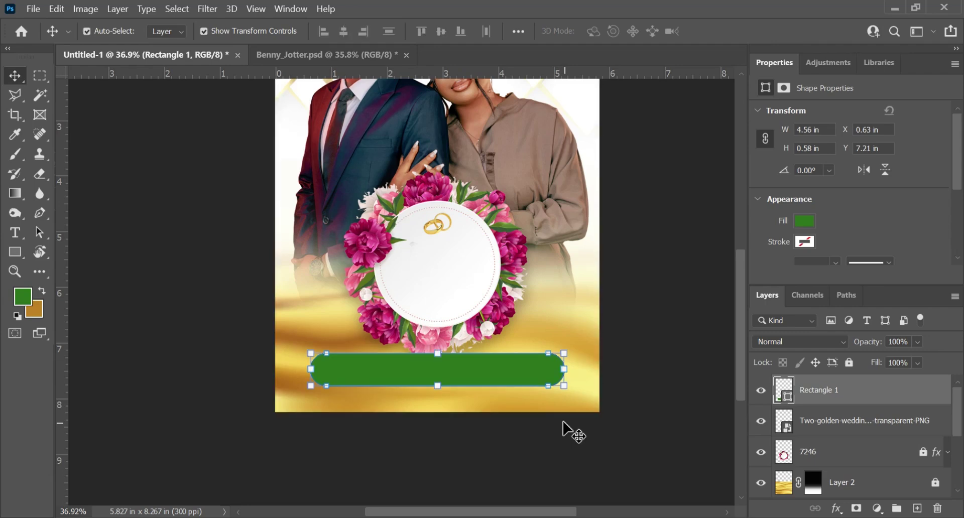
{"action": "key", "text": "shift+Down"}
{"action": "key", "text": "shift+Down"}
{"action": "key", "text": "shift+Down"}
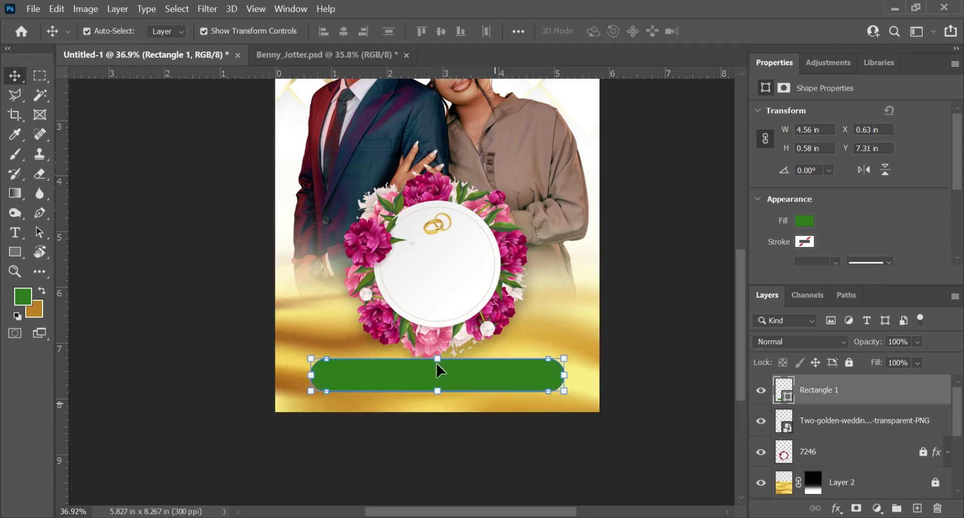
{"action": "scroll", "coordinate": [440, 371], "scroll_direction": "down", "scroll_amount": 1}
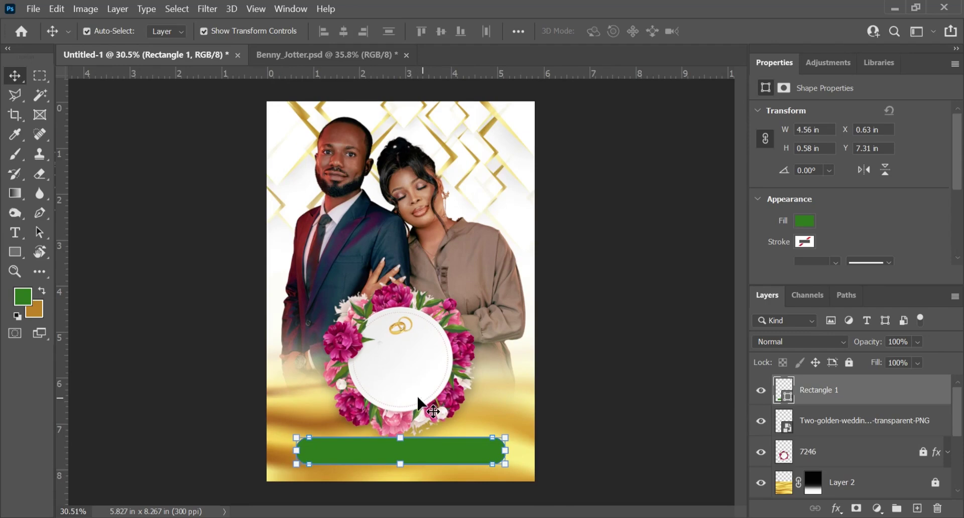
Select the floral wreath layer 7246 and unlock it.
{"action": "left_click", "coordinate": [414, 386]}
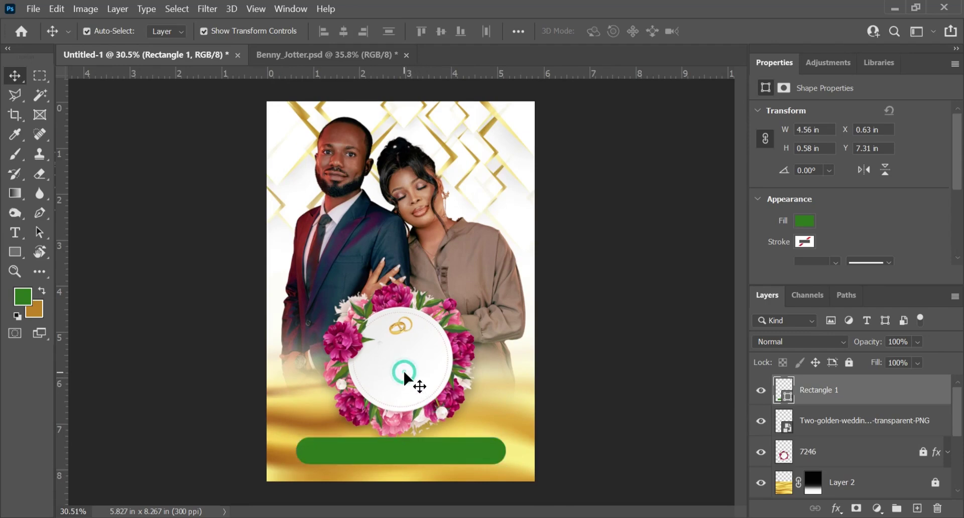
{"action": "left_click", "coordinate": [861, 465]}
{"action": "left_click", "coordinate": [923, 453]}
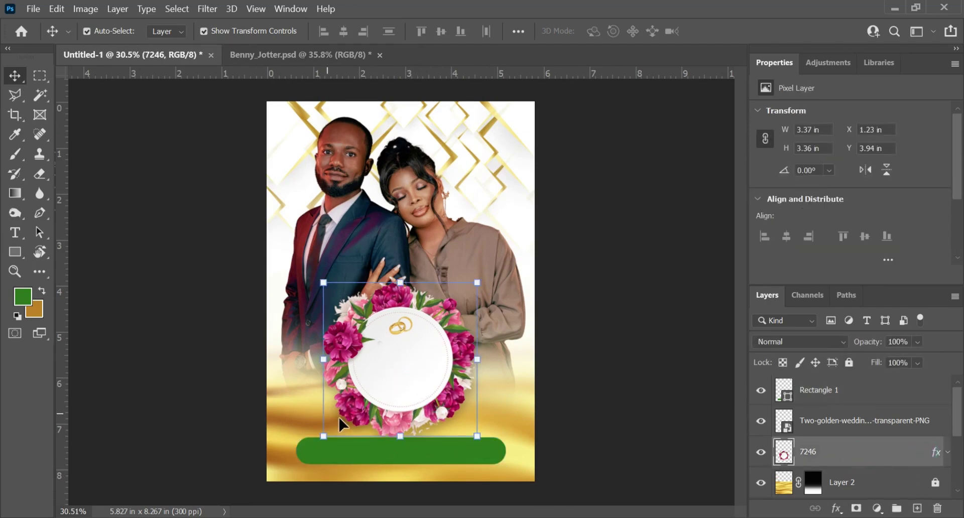
Scale the floral wreath to about 85%, keep it centred around the rings clear of the green bar, and lock its layer.
{"action": "left_click_drag", "start_coordinate": [323, 437], "coordinate": [346, 415]}
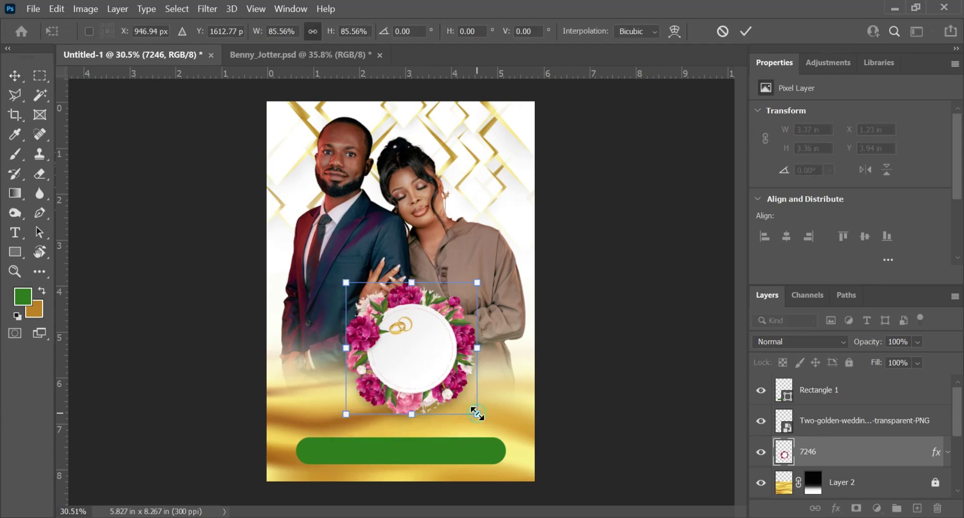
{"action": "left_click_drag", "start_coordinate": [478, 415], "coordinate": [470, 408]}
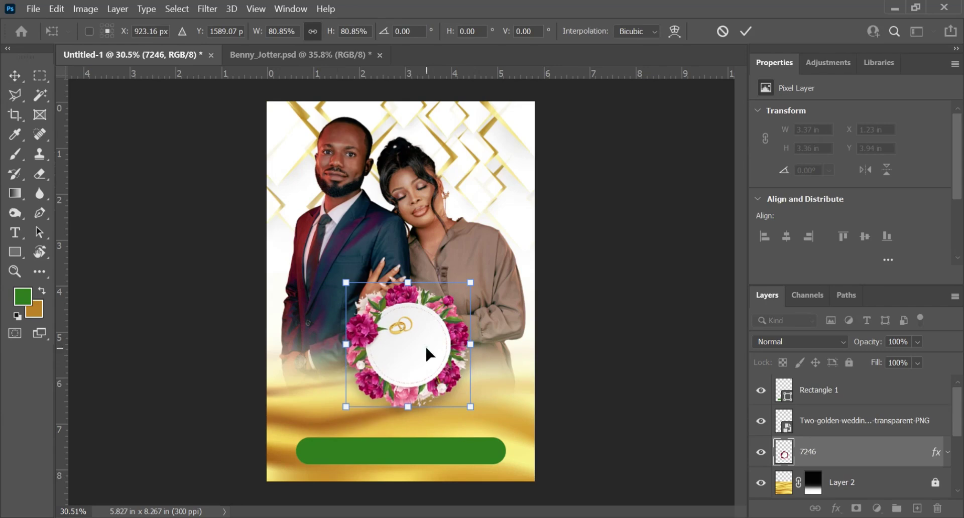
{"action": "left_click_drag", "start_coordinate": [426, 345], "coordinate": [417, 348]}
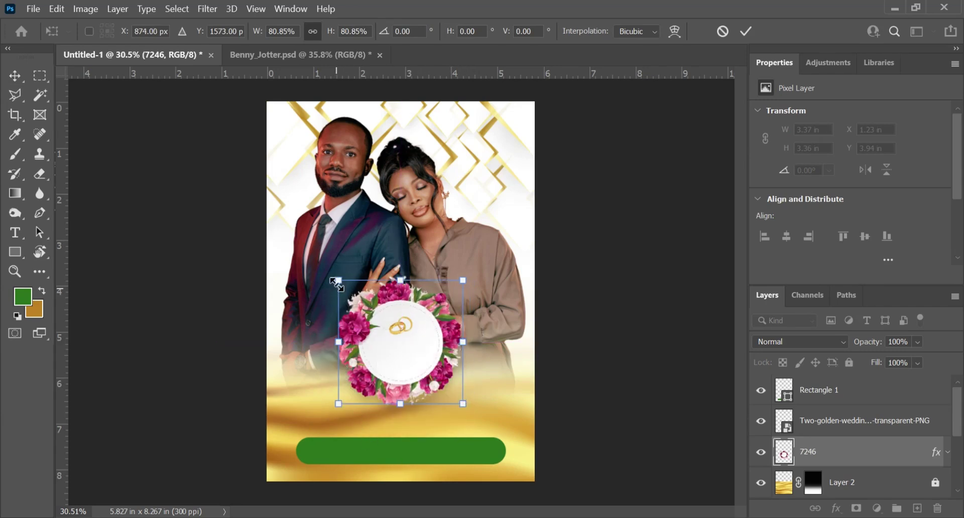
{"action": "left_click_drag", "start_coordinate": [338, 280], "coordinate": [334, 278]}
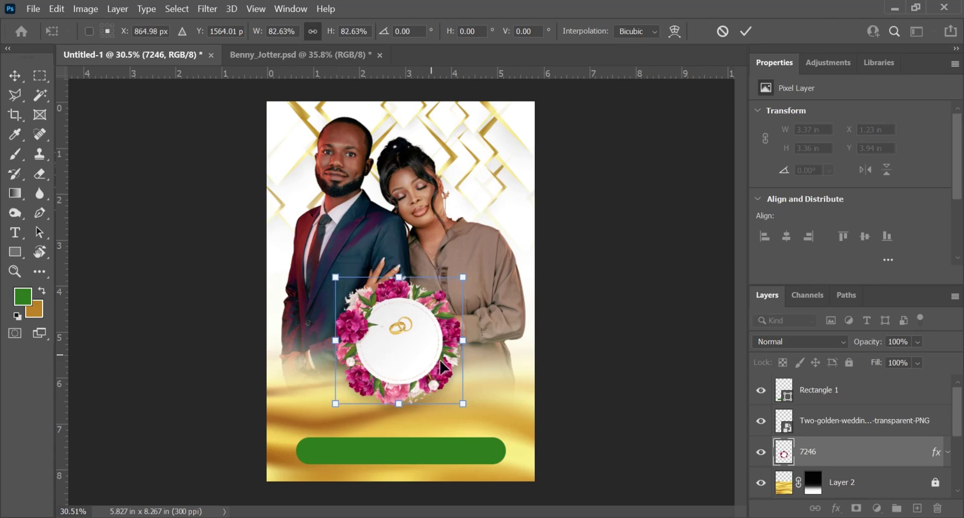
{"action": "left_click_drag", "start_coordinate": [464, 403], "coordinate": [469, 407]}
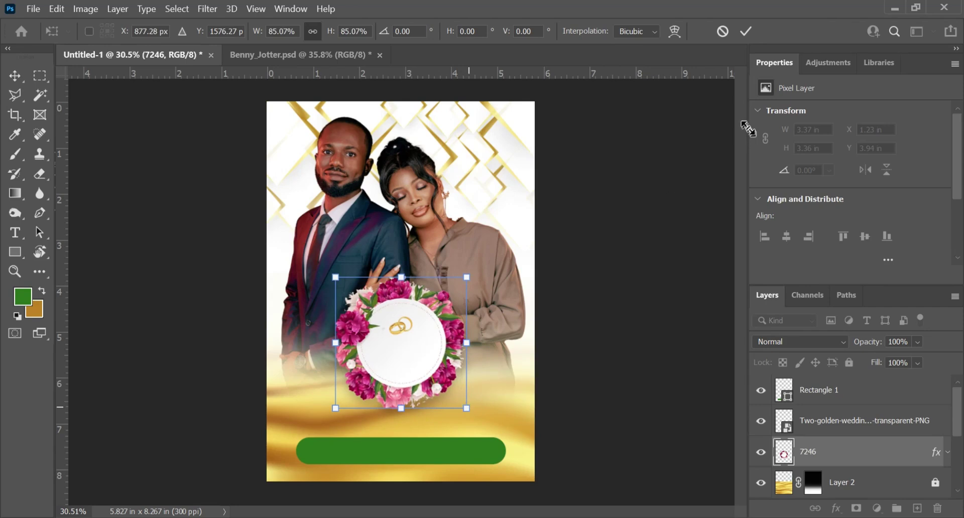
{"action": "key", "text": "Return"}
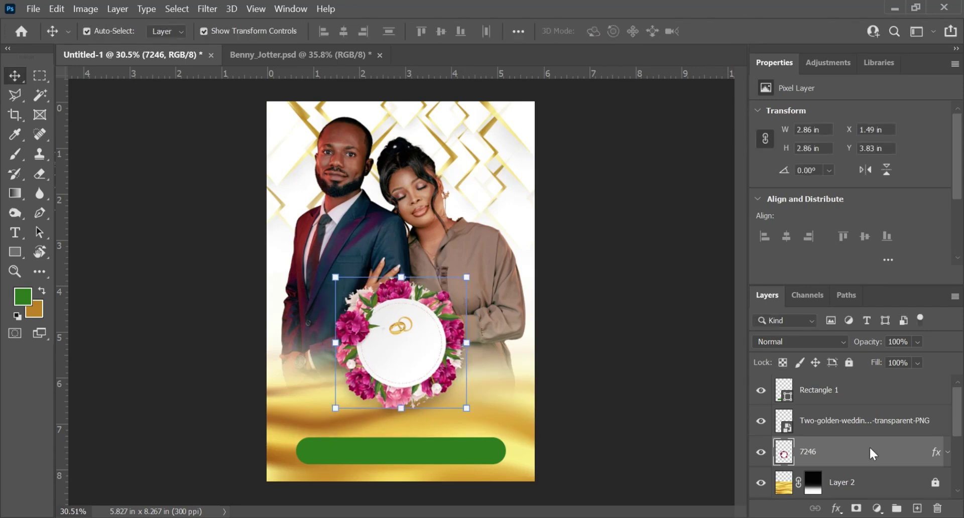
{"action": "left_click", "coordinate": [850, 364]}
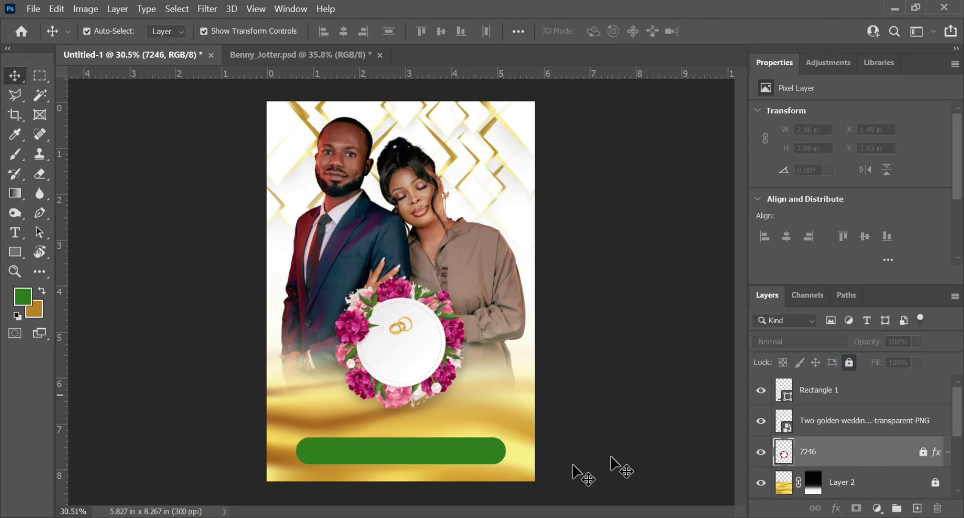
Move the green bar up by about 0.14 in and centre it horizontally on the canvas.
{"action": "left_click", "coordinate": [405, 453]}
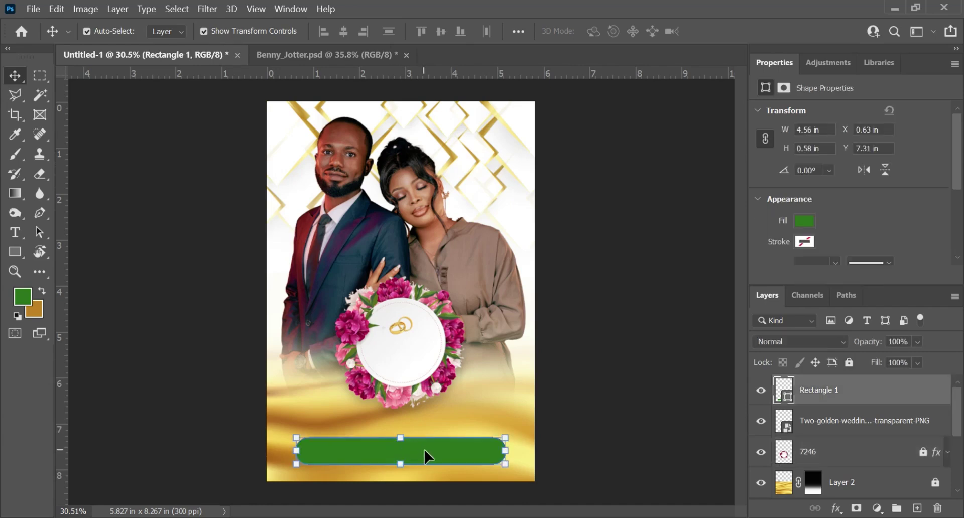
{"action": "left_click_drag", "start_coordinate": [427, 456], "coordinate": [428, 451]}
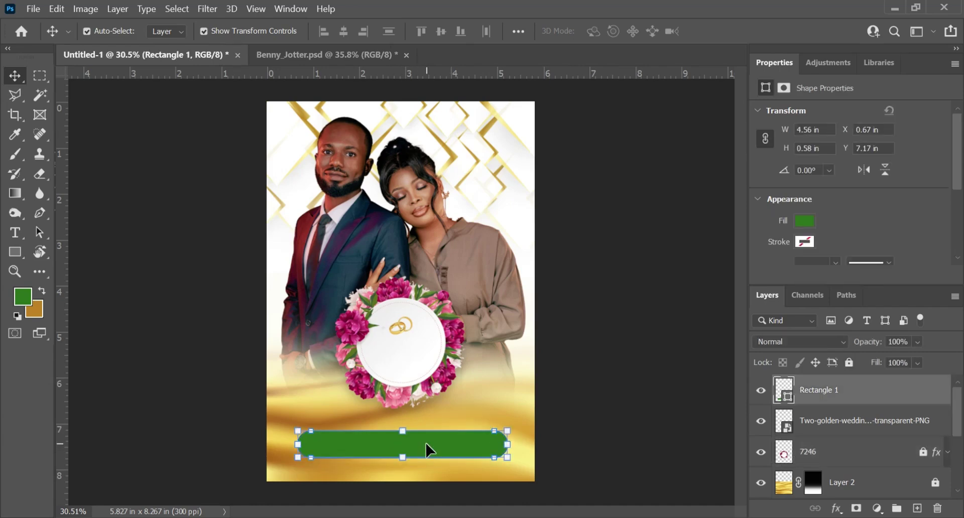
{"action": "key", "text": "ctrl+a"}
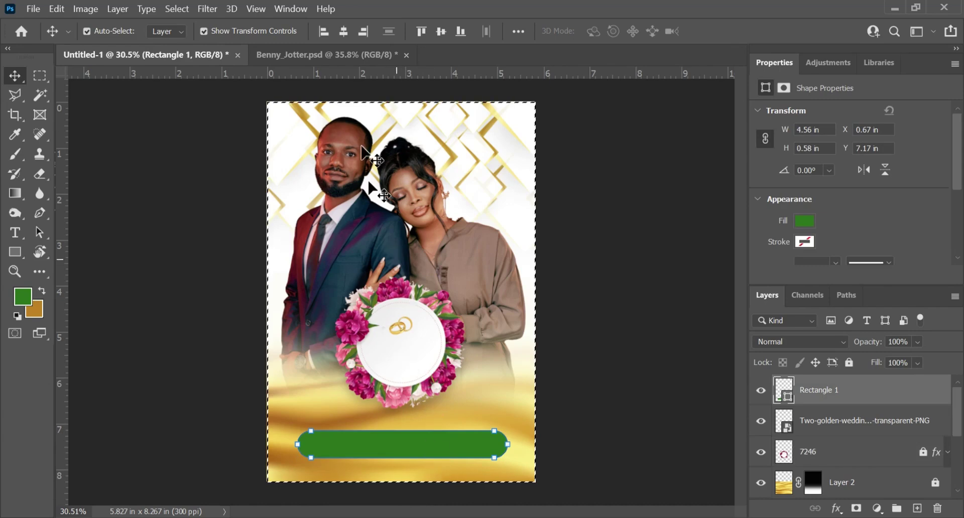
{"action": "left_click", "coordinate": [344, 32]}
{"action": "key", "text": "ctrl+d"}
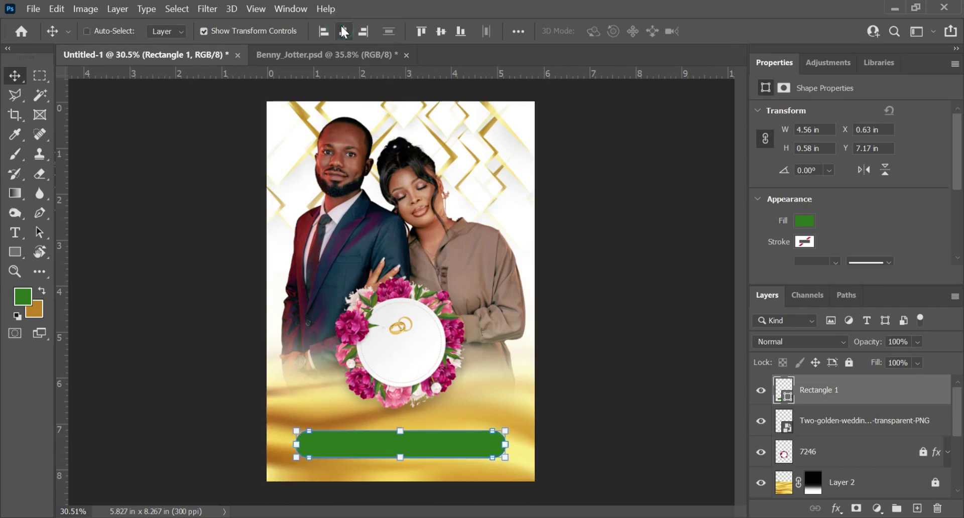
{"action": "left_click", "coordinate": [676, 403]}
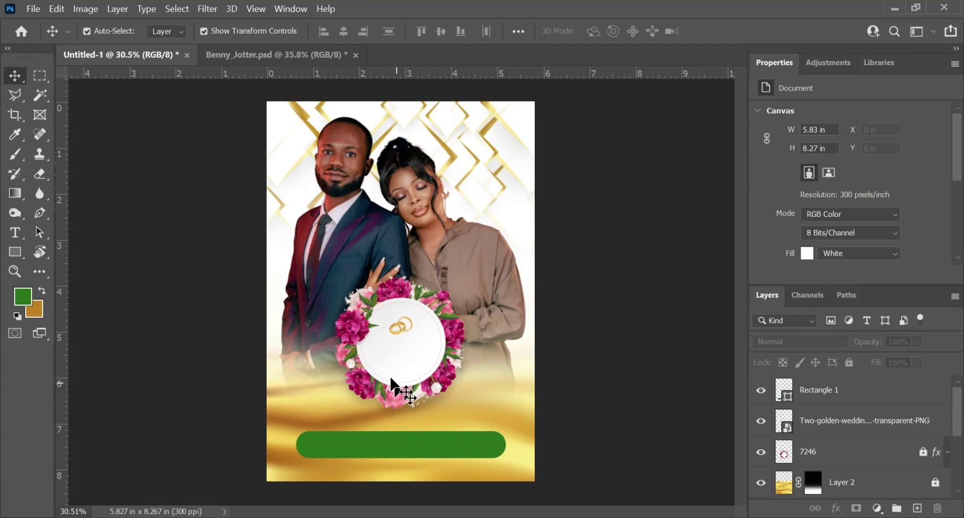
{"action": "scroll", "coordinate": [396, 375], "scroll_direction": "up", "scroll_amount": 2}
{"action": "scroll", "coordinate": [402, 382], "scroll_direction": "down", "scroll_amount": 3}
{"action": "scroll", "coordinate": [412, 384], "scroll_direction": "up", "scroll_amount": 3}
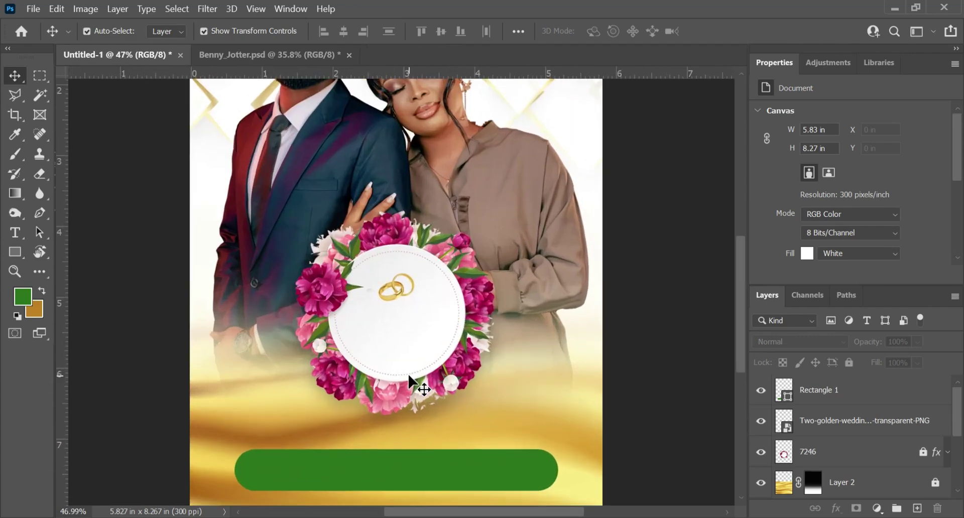
{"action": "scroll", "coordinate": [409, 382], "scroll_direction": "down", "scroll_amount": 1}
{"action": "scroll", "coordinate": [410, 385], "scroll_direction": "down", "scroll_amount": 2}
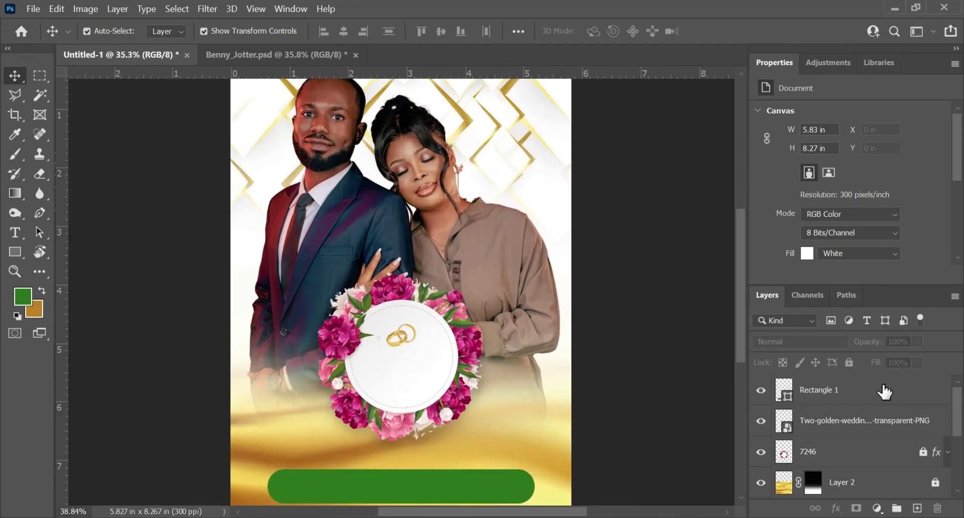
{"action": "scroll", "coordinate": [413, 384], "scroll_direction": "down", "scroll_amount": 2}
Add a golden-brown text layer above Rectangle 1 with the bride's first name inside the white circle, using the swapped foreground colour.
{"action": "key", "text": "x"}
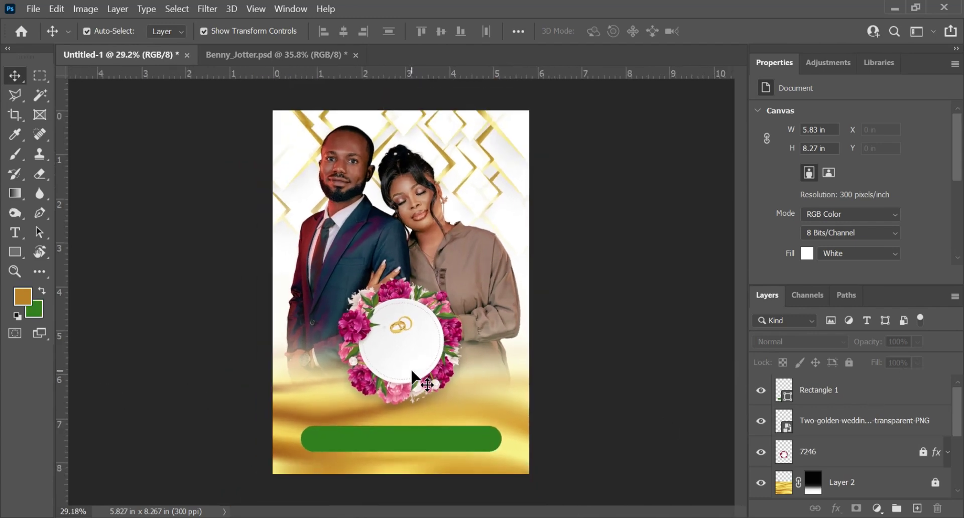
{"action": "left_click", "coordinate": [883, 391]}
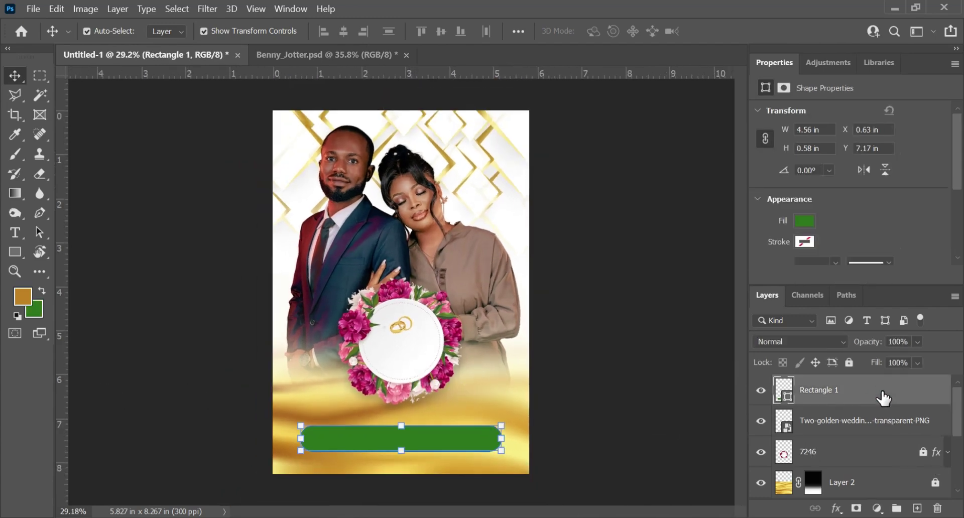
{"action": "key", "text": "t"}
{"action": "scroll", "coordinate": [381, 340], "scroll_direction": "up", "scroll_amount": 1}
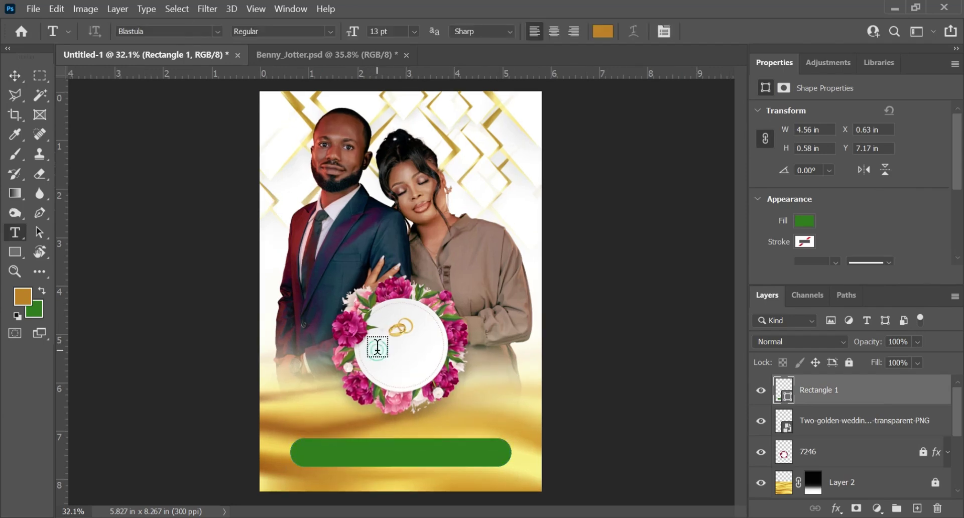
{"action": "left_click", "coordinate": [377, 347]}
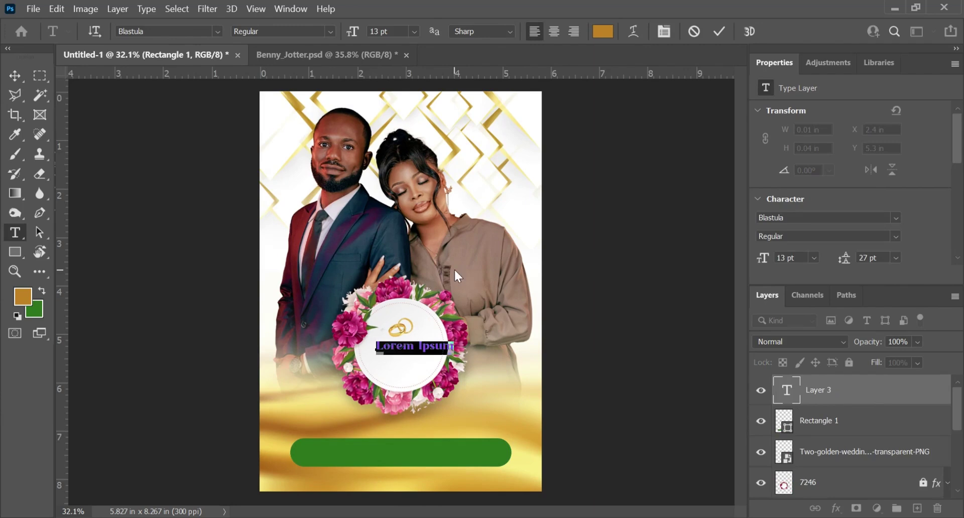
{"action": "key", "text": "BackSpace"}
{"action": "type", "text": "El"}
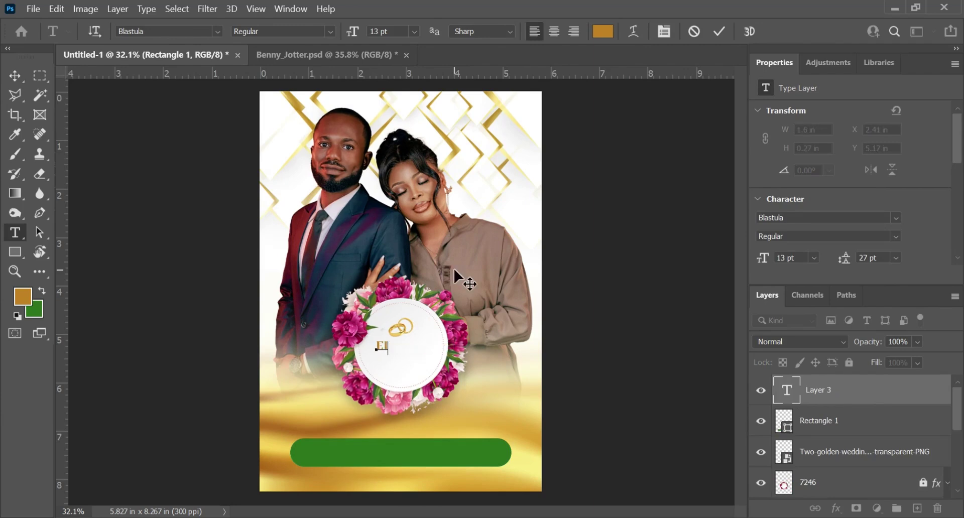
{"action": "type", "text": "izabeth"}
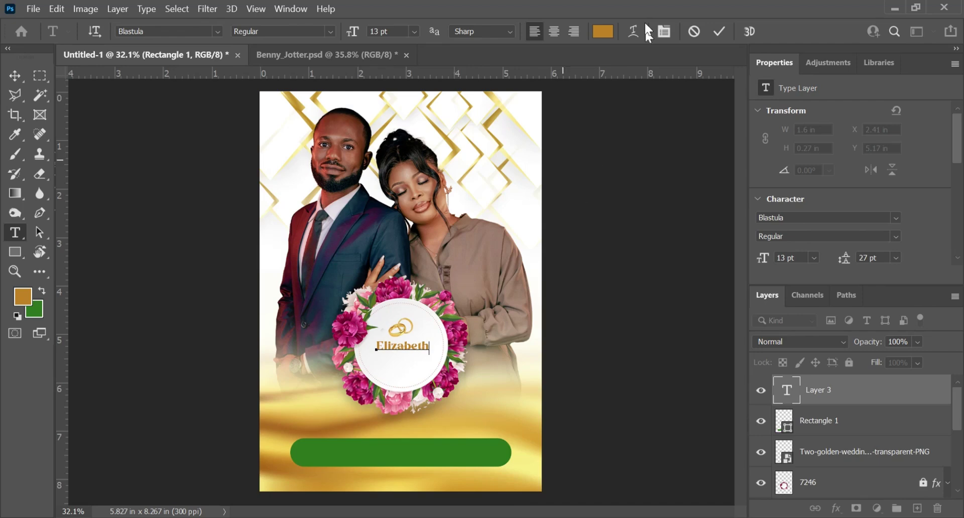
Set the bride's name to 17 pt and commit the text.
{"action": "key", "text": "ctrl+t"}
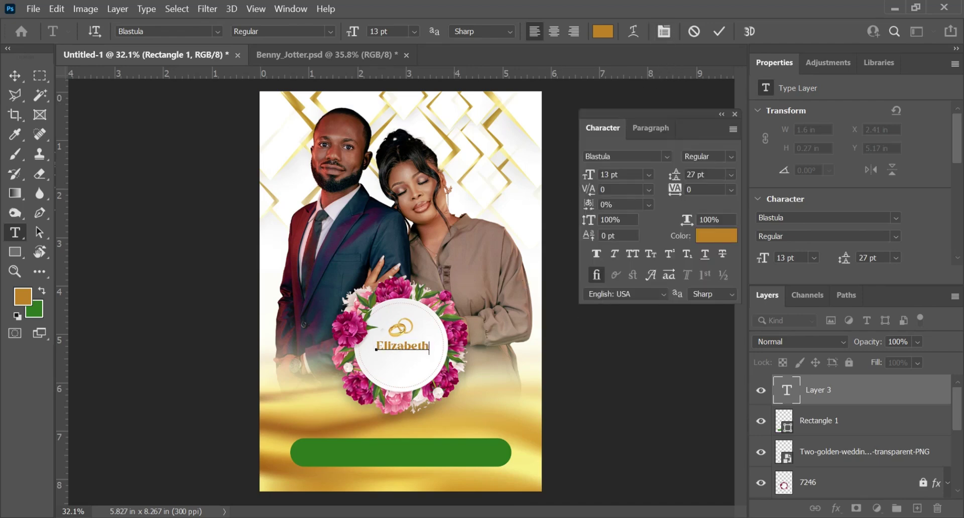
{"action": "left_click", "coordinate": [638, 171]}
{"action": "type", "text": "15"}
{"action": "key", "text": "Return"}
{"action": "key", "text": "ctrl+z"}
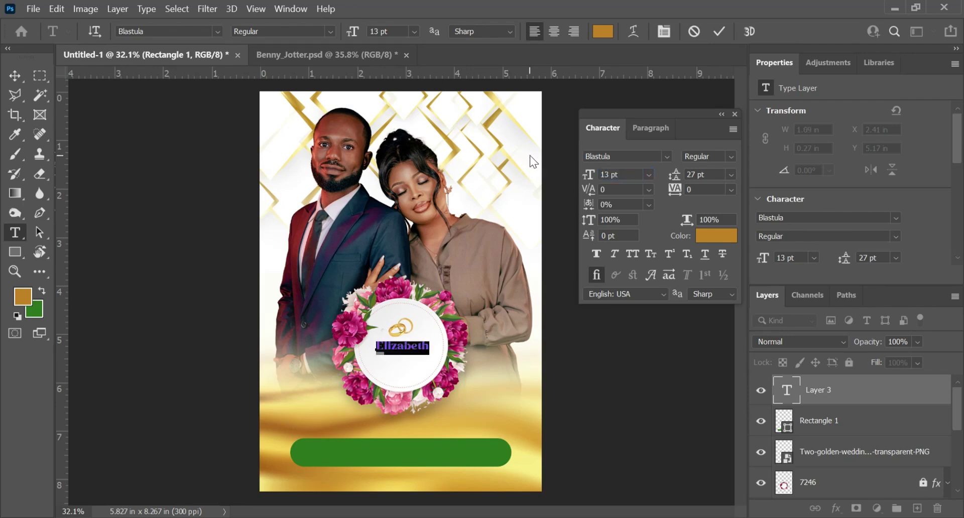
{"action": "left_click", "coordinate": [642, 174]}
{"action": "type", "text": "15"}
{"action": "key", "text": "Return"}
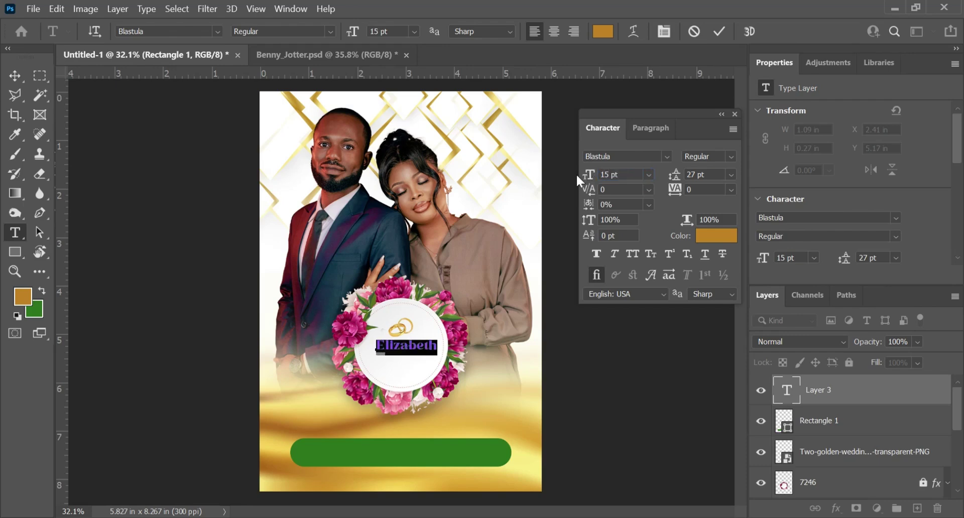
{"action": "left_click_drag", "start_coordinate": [584, 176], "coordinate": [593, 180]}
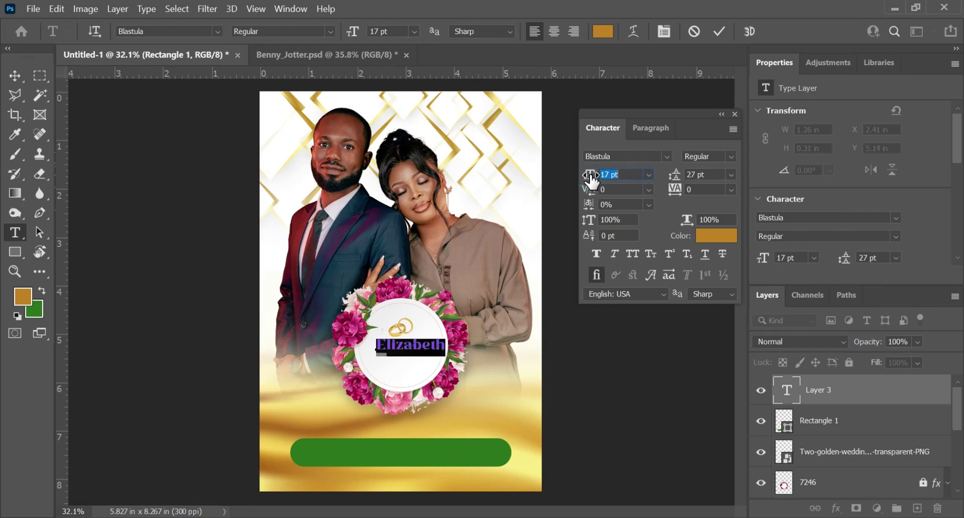
{"action": "left_click", "coordinate": [721, 29]}
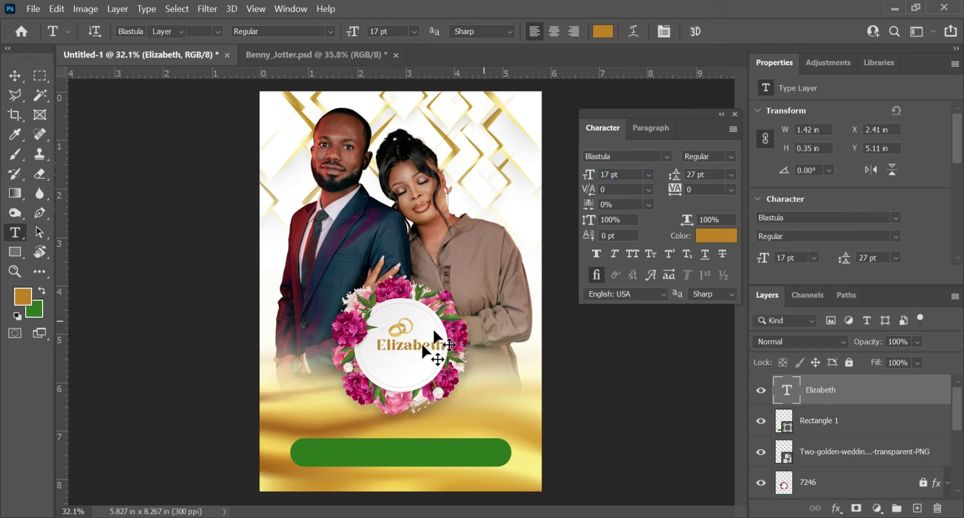
Move the bride's name to about X 2.2 in, Y 4.87 in within the circle and set its size to 18 pt.
{"action": "scroll", "coordinate": [437, 352], "scroll_direction": "up", "scroll_amount": 2}
{"action": "scroll", "coordinate": [440, 354], "scroll_direction": "up", "scroll_amount": 3}
{"action": "key", "text": "v"}
{"action": "left_click_drag", "start_coordinate": [423, 310], "coordinate": [402, 286]}
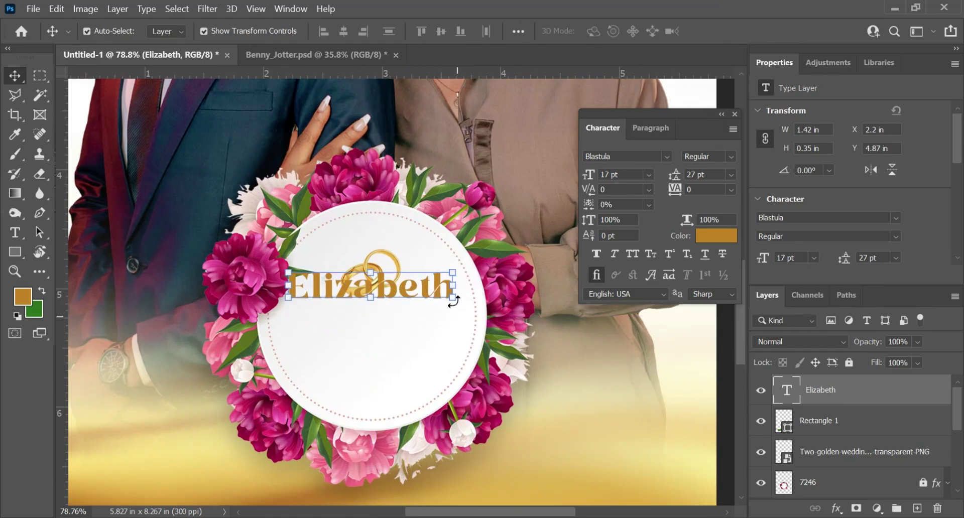
{"action": "left_click_drag", "start_coordinate": [587, 177], "coordinate": [586, 176]}
{"action": "left_click", "coordinate": [581, 175]}
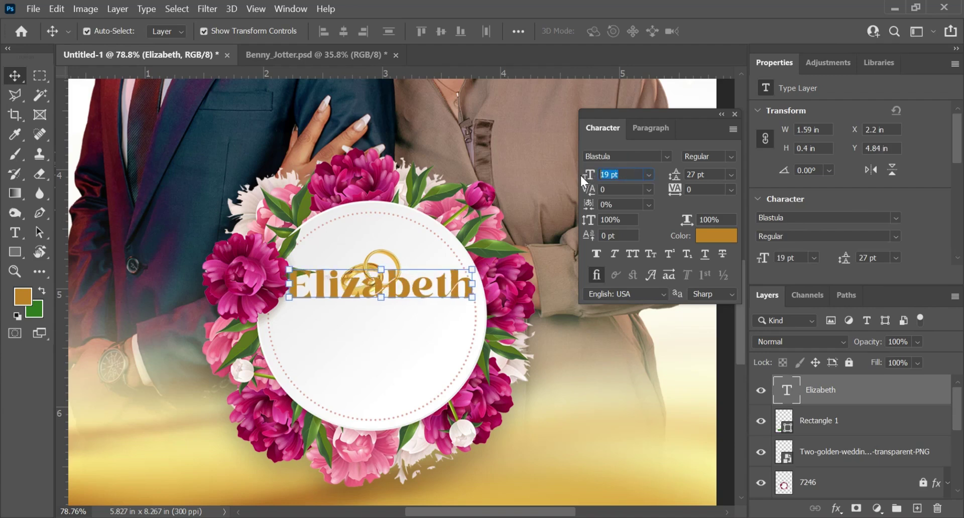
{"action": "type", "text": "18"}
{"action": "key", "text": "Return"}
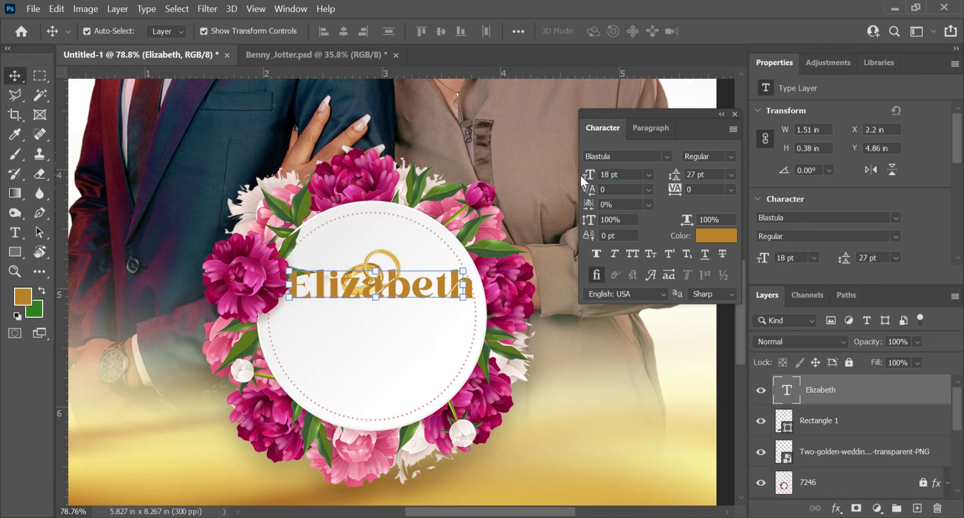
{"action": "left_click", "coordinate": [735, 114]}
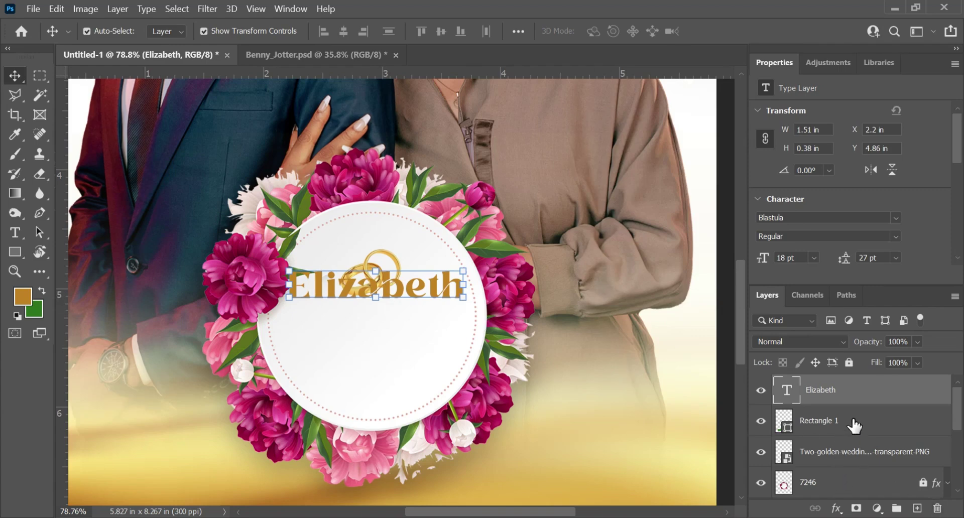
Nudge the golden wedding rings layer up by about 0.2 in so it sits above the bride's name, then deselect it.
{"action": "left_click", "coordinate": [836, 455]}
{"action": "key", "text": "shift+Up"}
{"action": "key", "text": "shift+Up"}
{"action": "key", "text": "shift+Up"}
{"action": "key", "text": "shift+Up"}
{"action": "key", "text": "shift+Up"}
{"action": "key", "text": "shift+Up"}
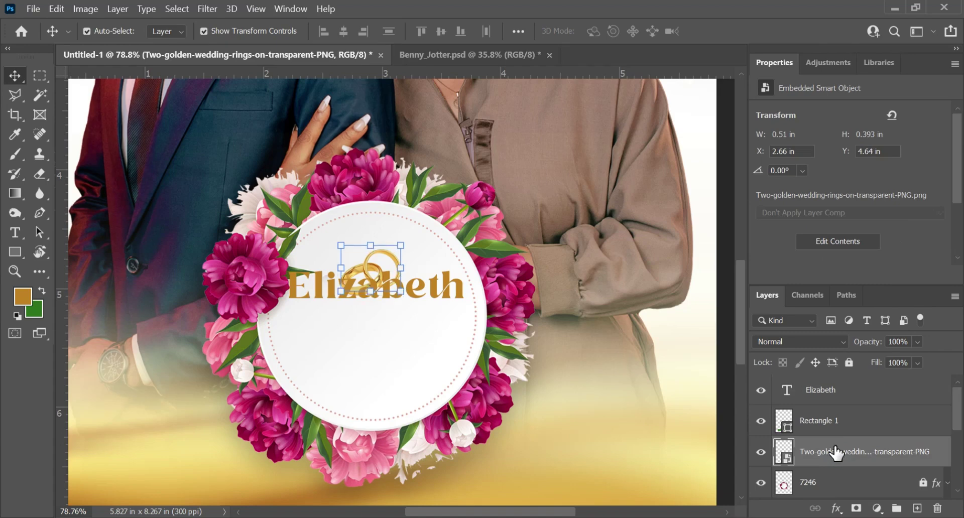
{"action": "key", "text": "shift+Up"}
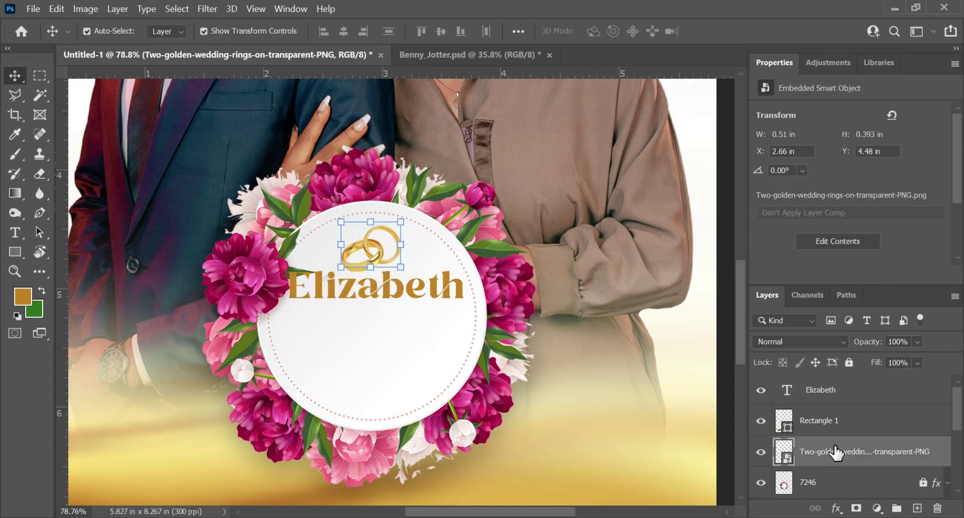
{"action": "scroll", "coordinate": [402, 346], "scroll_direction": "down", "scroll_amount": 2}
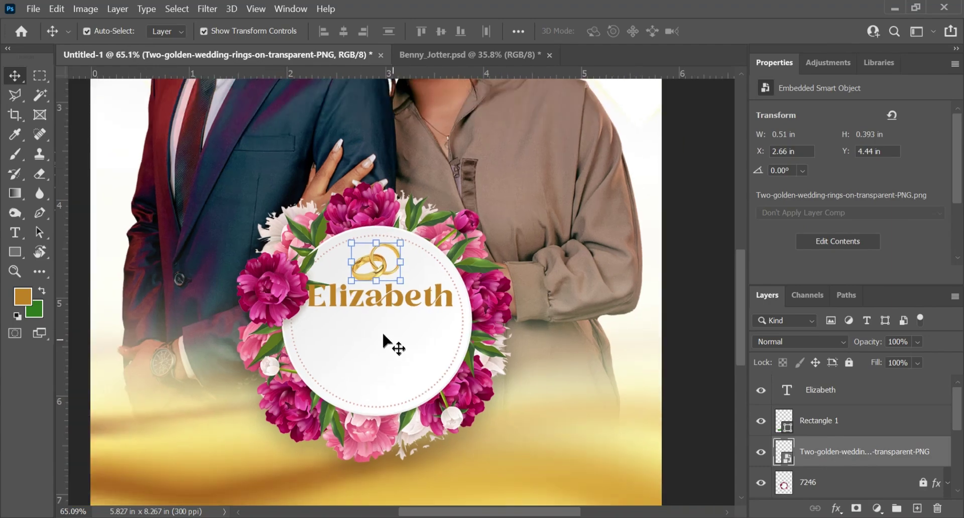
{"action": "left_click", "coordinate": [372, 342]}
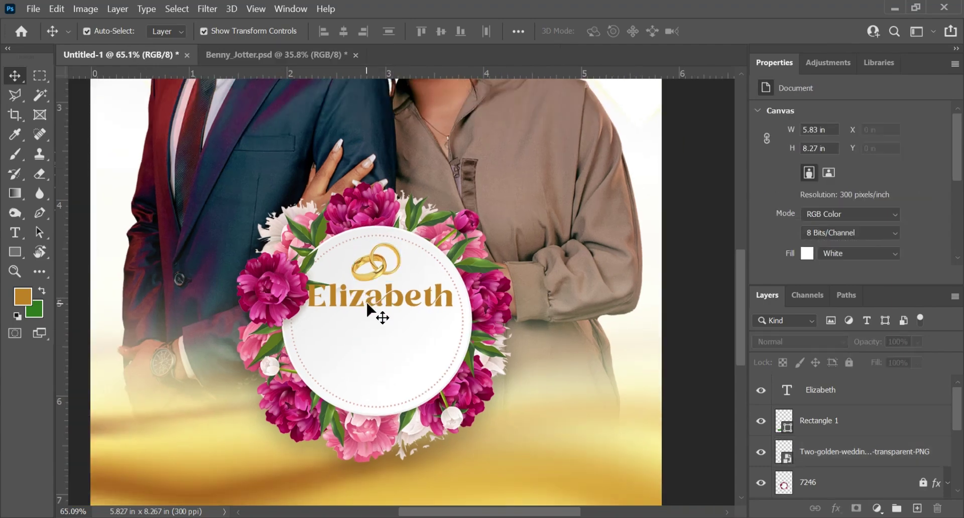
Duplicate the bride's name about 0.38 in below the original and replace the copy's text with "weds".
{"action": "left_click_drag", "start_coordinate": [368, 305], "coordinate": [372, 334]}
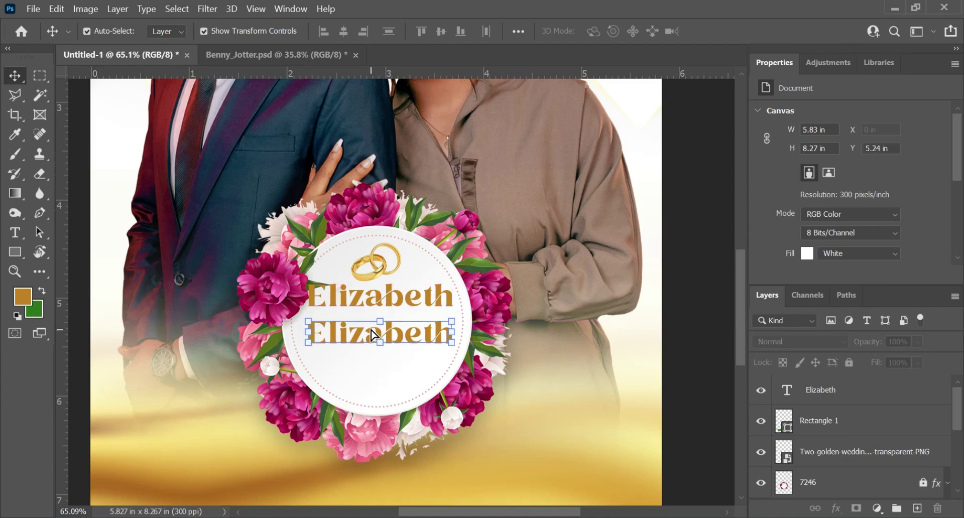
{"action": "key", "text": "t"}
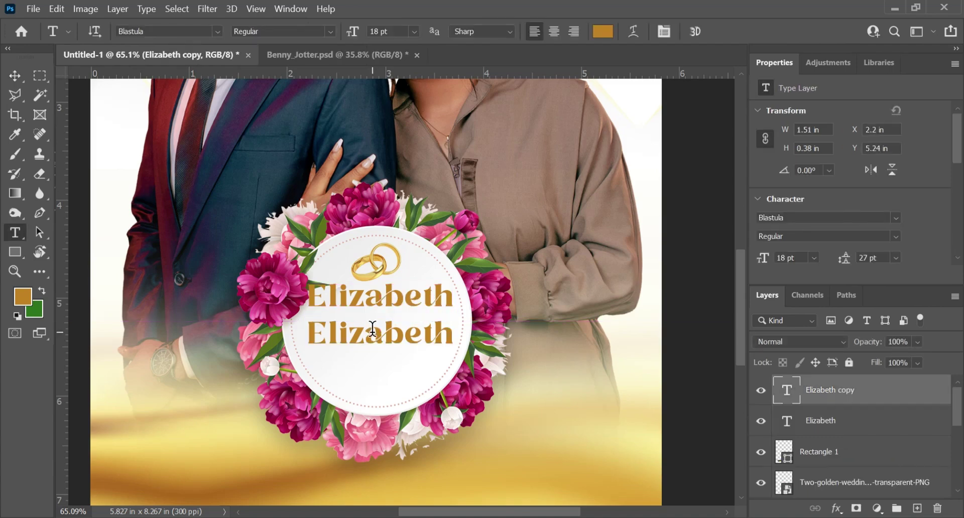
{"action": "left_click", "coordinate": [376, 337]}
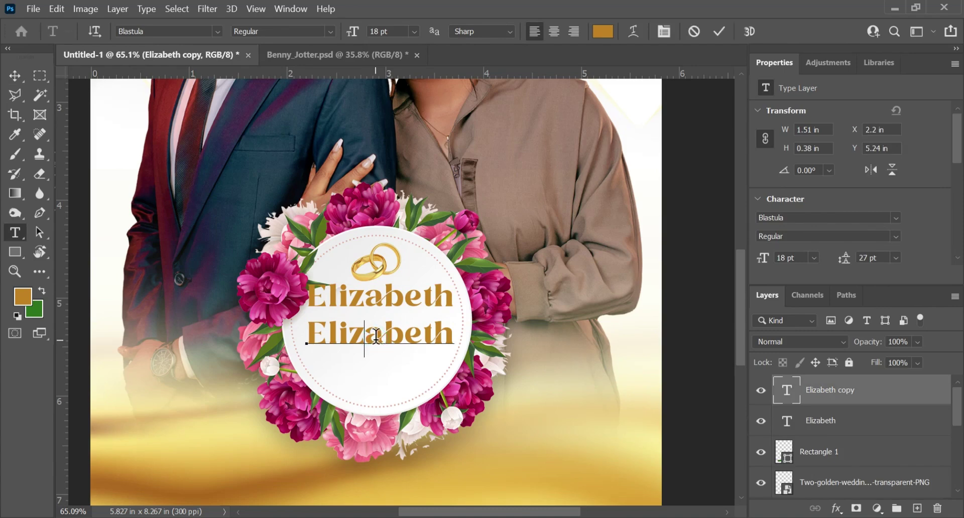
{"action": "double_click", "coordinate": [374, 335]}
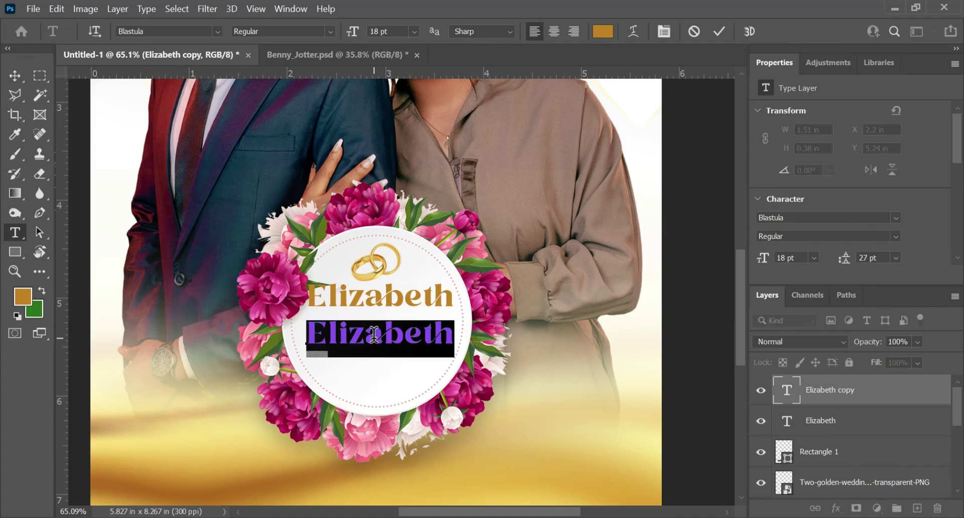
{"action": "type", "text": "wed"}
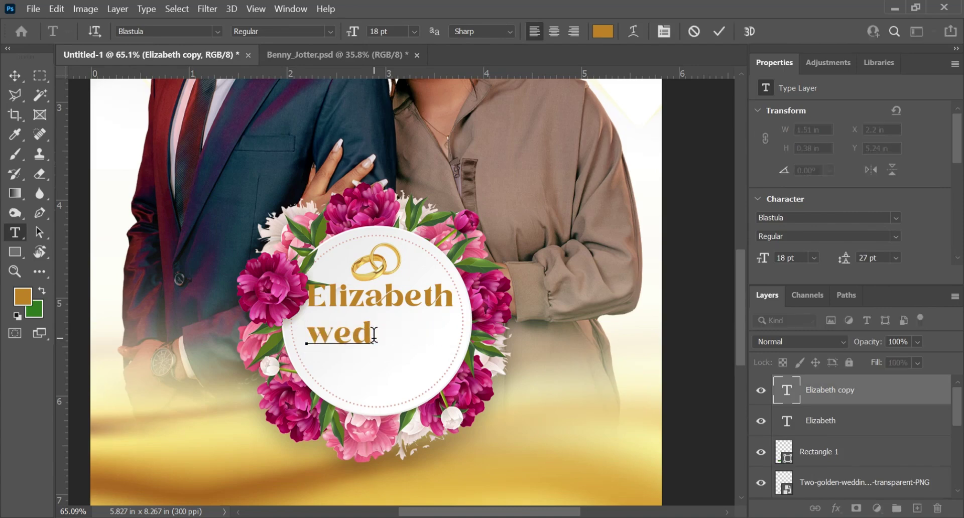
{"action": "type", "text": "s"}
{"action": "left_click", "coordinate": [717, 28]}
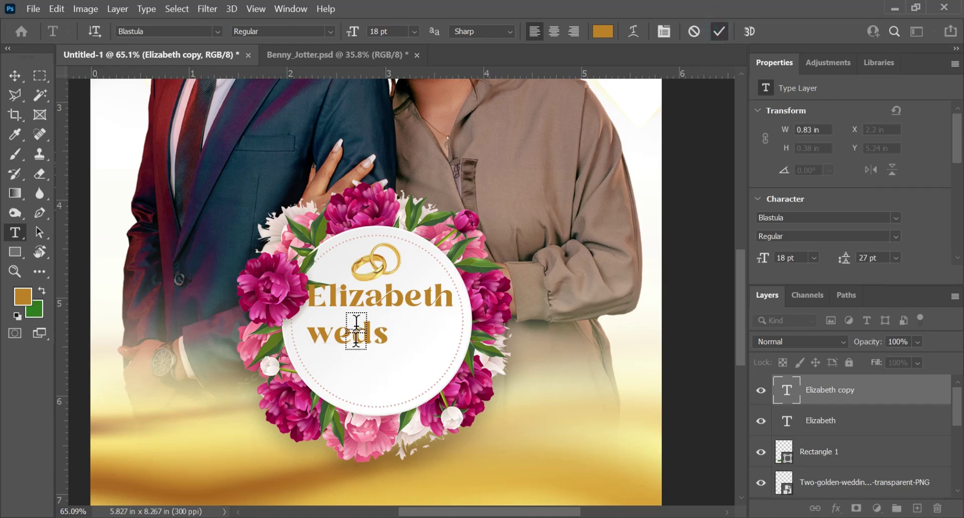
Duplicate "weds" about 0.38 in below the original, replace the copy's text with the groom's first name and commit it.
{"action": "key", "text": "v"}
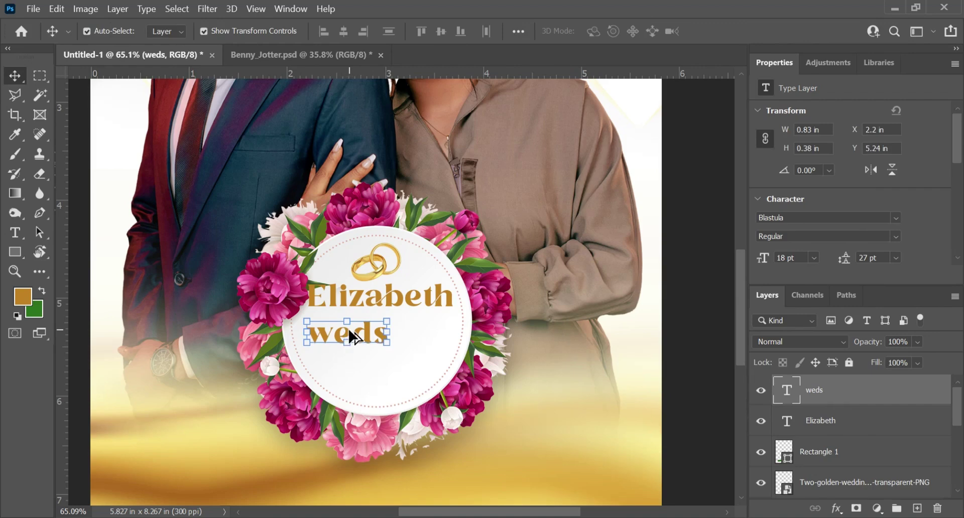
{"action": "left_click_drag", "start_coordinate": [346, 337], "coordinate": [353, 372]}
{"action": "key", "text": "t"}
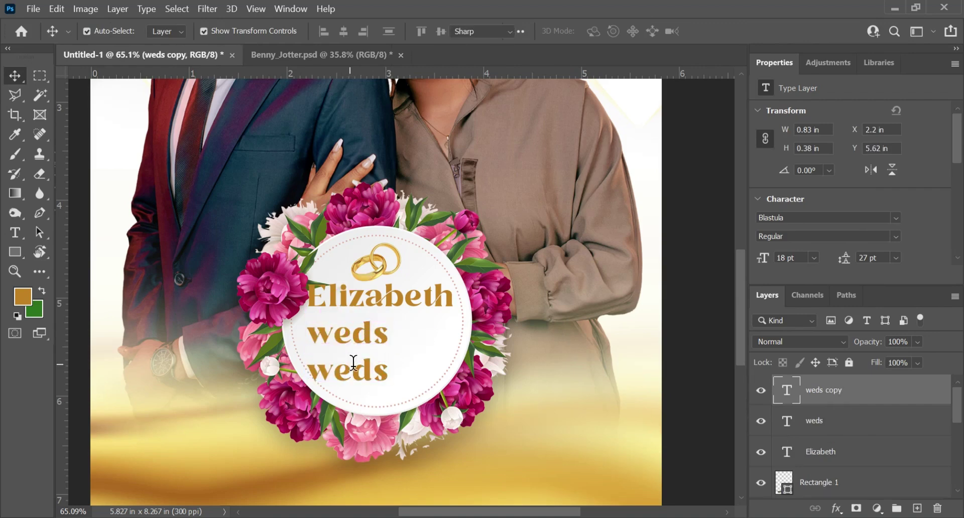
{"action": "left_click", "coordinate": [355, 362]}
{"action": "double_click", "coordinate": [354, 363]}
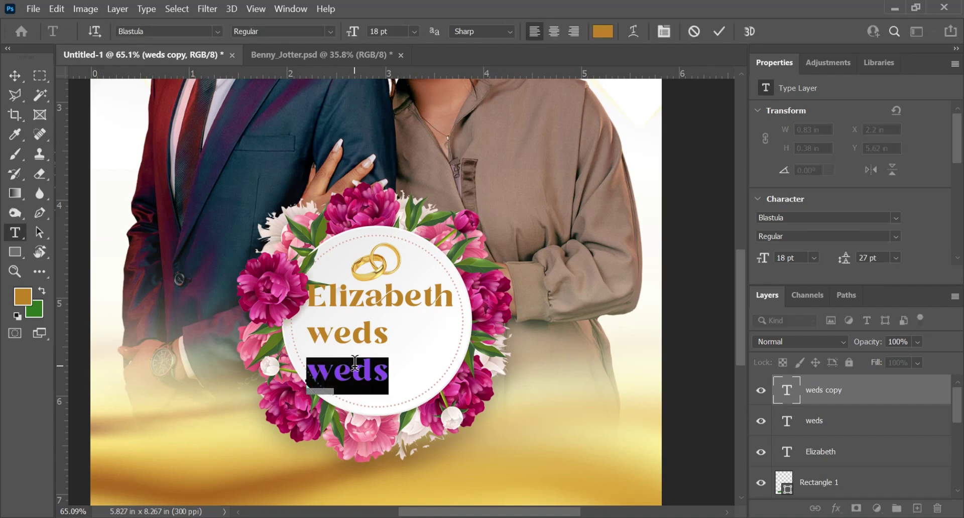
{"action": "key", "text": "Left"}
{"action": "key", "text": "ctrl+a"}
{"action": "type", "text": "Be"}
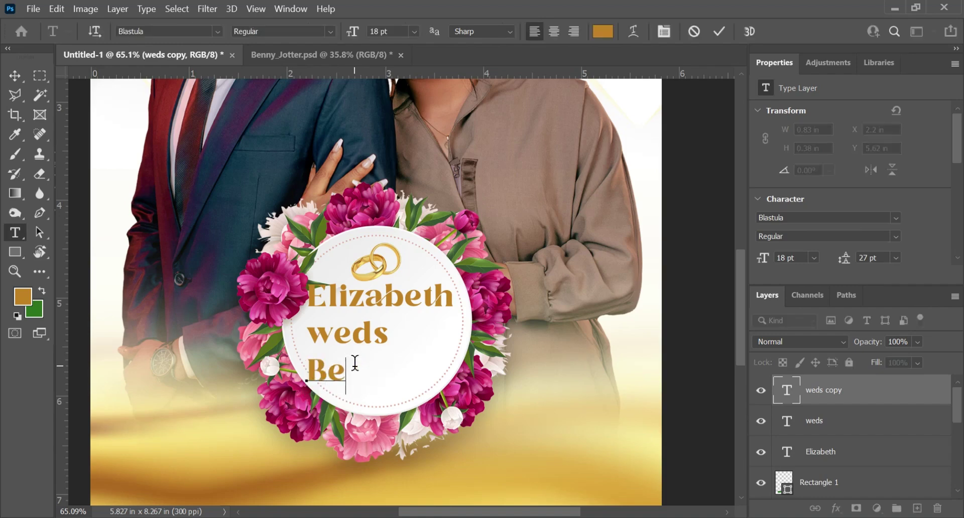
{"action": "type", "text": "njamin"}
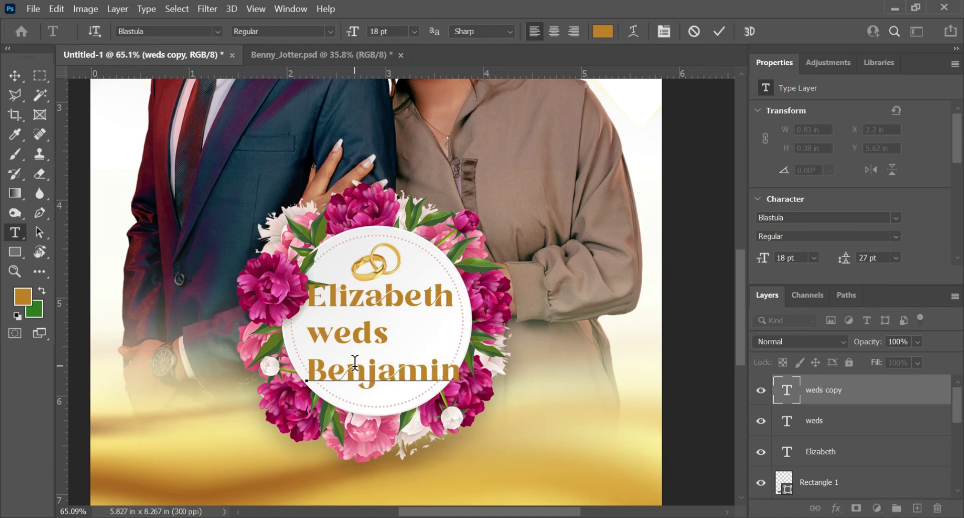
{"action": "left_click", "coordinate": [722, 30]}
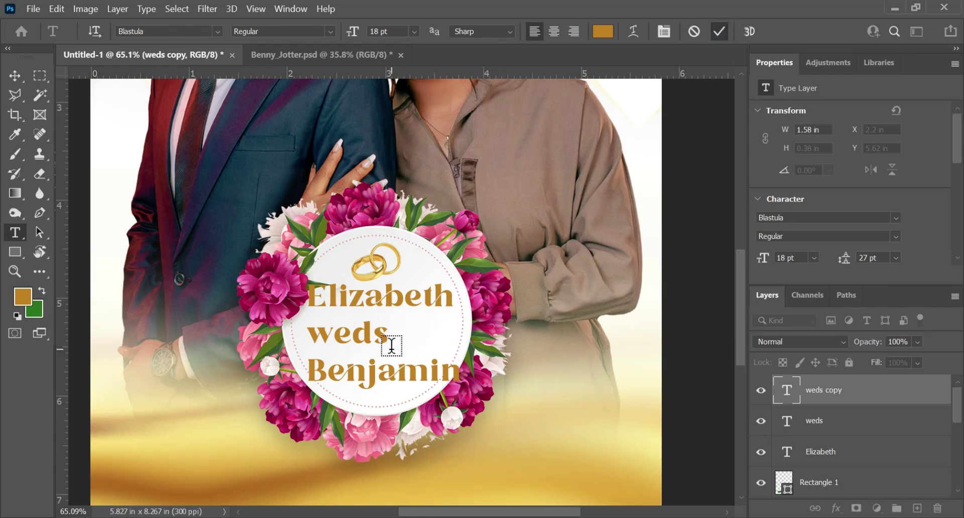
Move "weds" up closer beneath the bride's name and place the groom's name at about X 2.13 in, Y 5.38 in.
{"action": "key", "text": "v"}
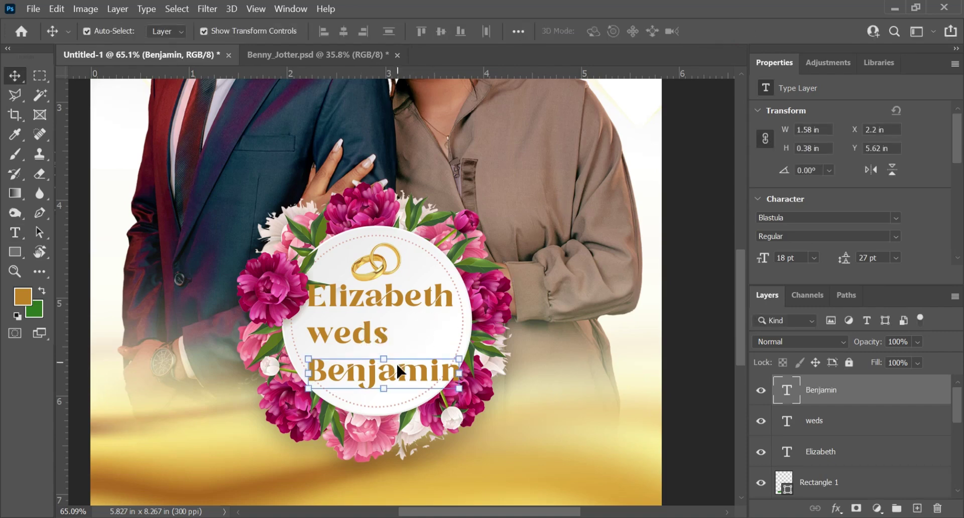
{"action": "left_click_drag", "start_coordinate": [405, 380], "coordinate": [403, 367]}
{"action": "scroll", "coordinate": [358, 315], "scroll_direction": "up", "scroll_amount": 2}
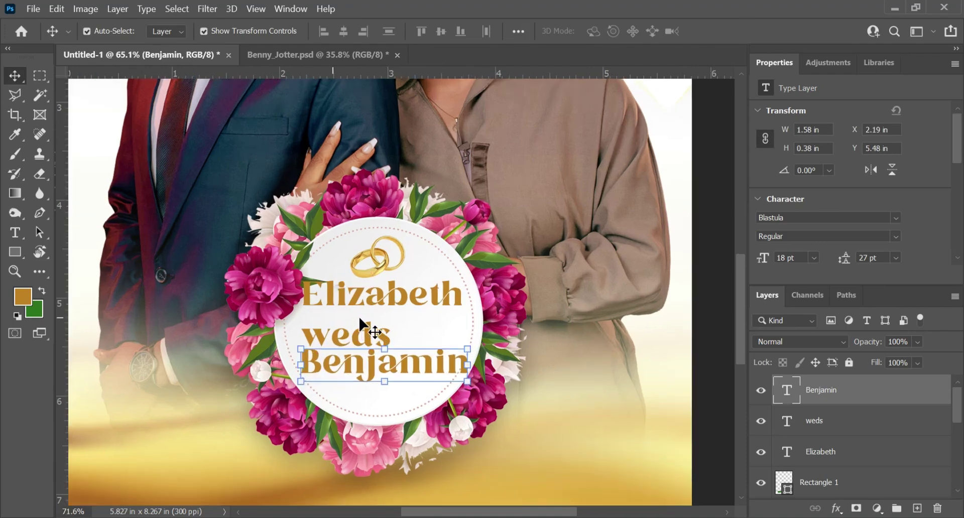
{"action": "key", "text": "ctrl+t"}
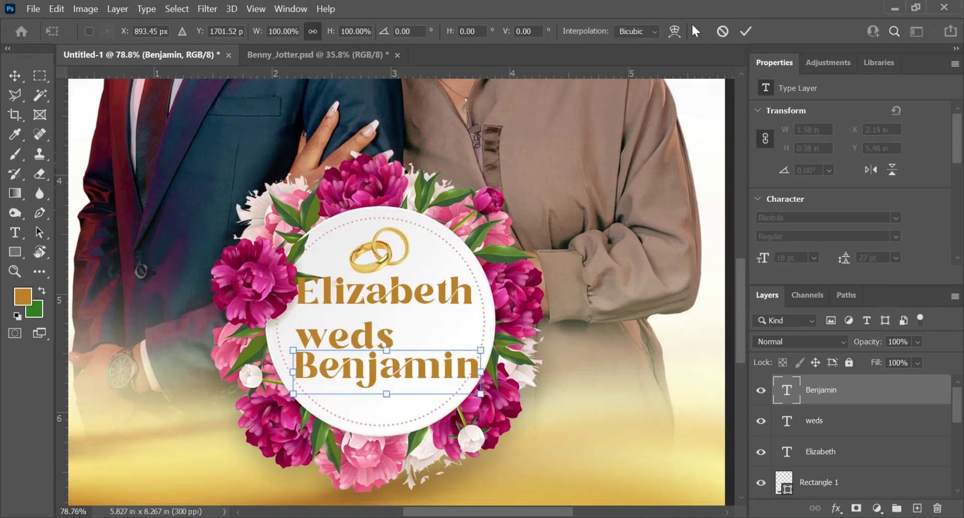
{"action": "scroll", "coordinate": [452, 281], "scroll_direction": "up", "scroll_amount": 3}
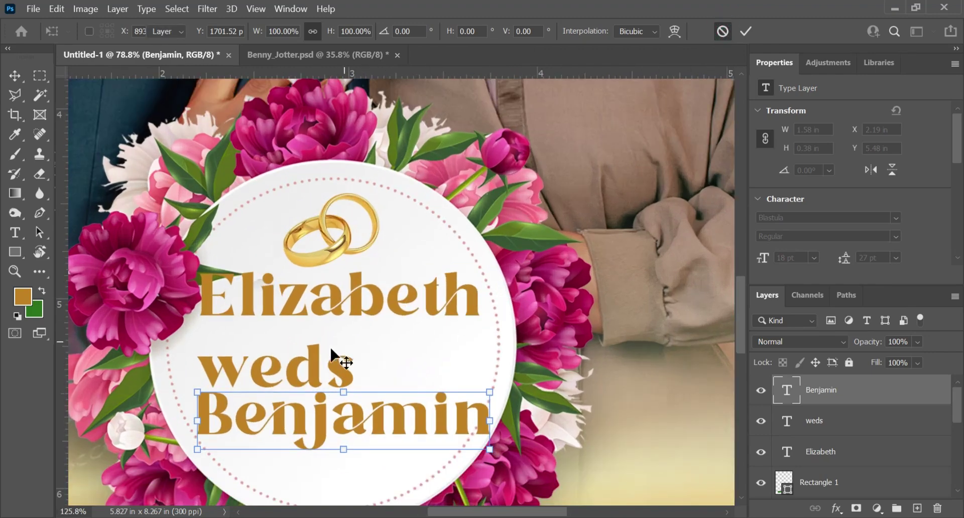
{"action": "left_click_drag", "start_coordinate": [309, 374], "coordinate": [309, 354]}
{"action": "left_click_drag", "start_coordinate": [327, 433], "coordinate": [316, 409]}
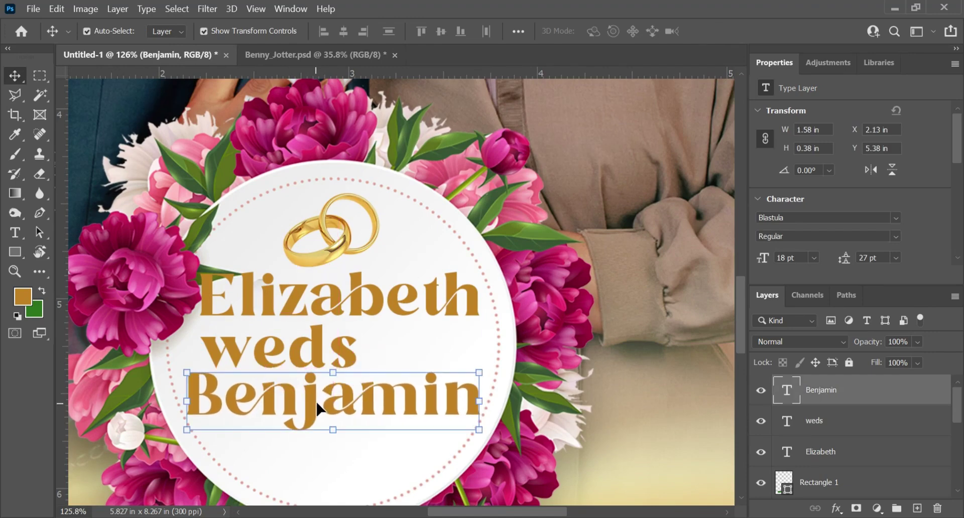
Distribute the vertical spacing of the bride's name, "weds" and groom's name layers evenly and align their horizontal centers.
{"action": "left_click", "coordinate": [839, 451], "text": "ctrl"}
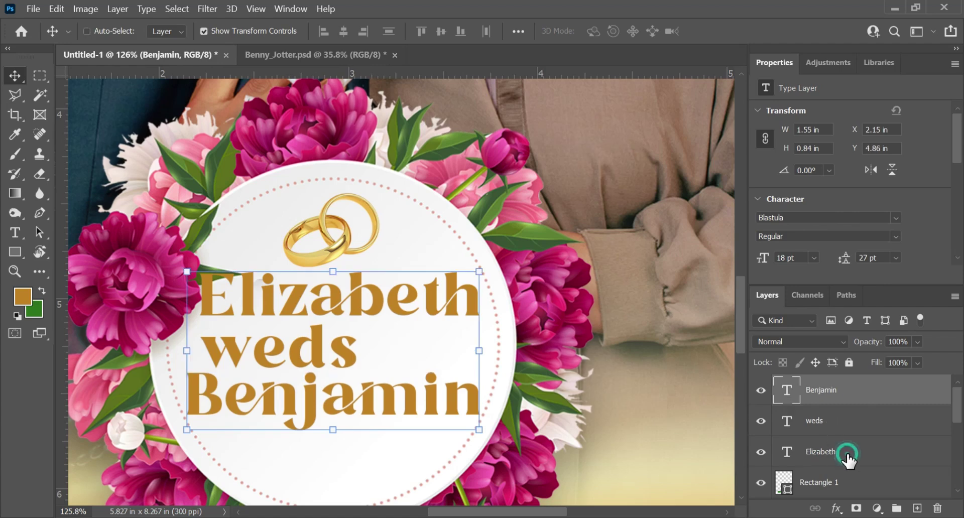
{"action": "left_click", "coordinate": [834, 419], "text": "ctrl"}
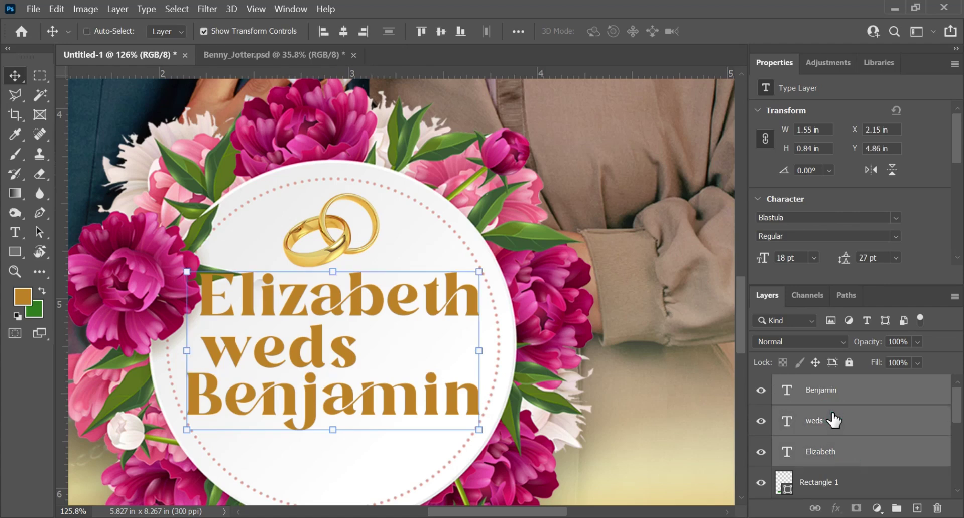
{"action": "left_click", "coordinate": [519, 32]}
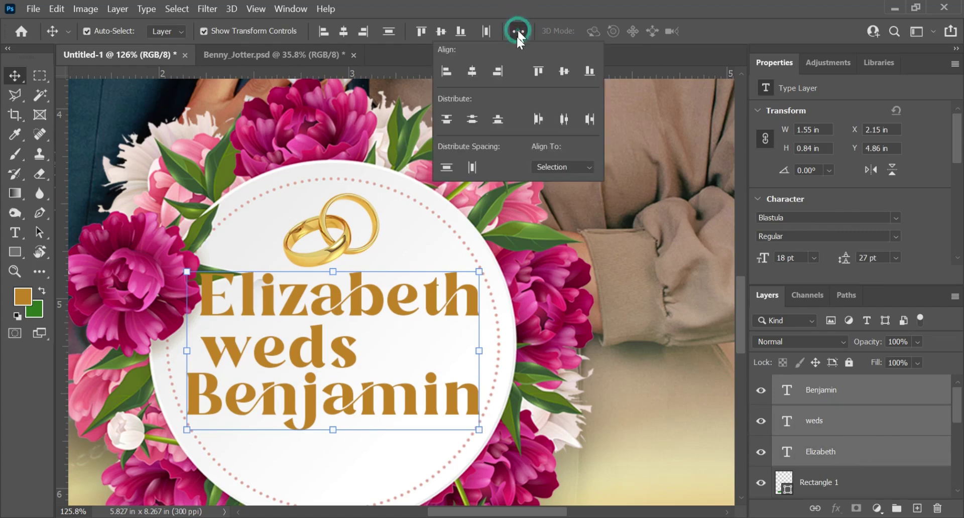
{"action": "left_click", "coordinate": [445, 170]}
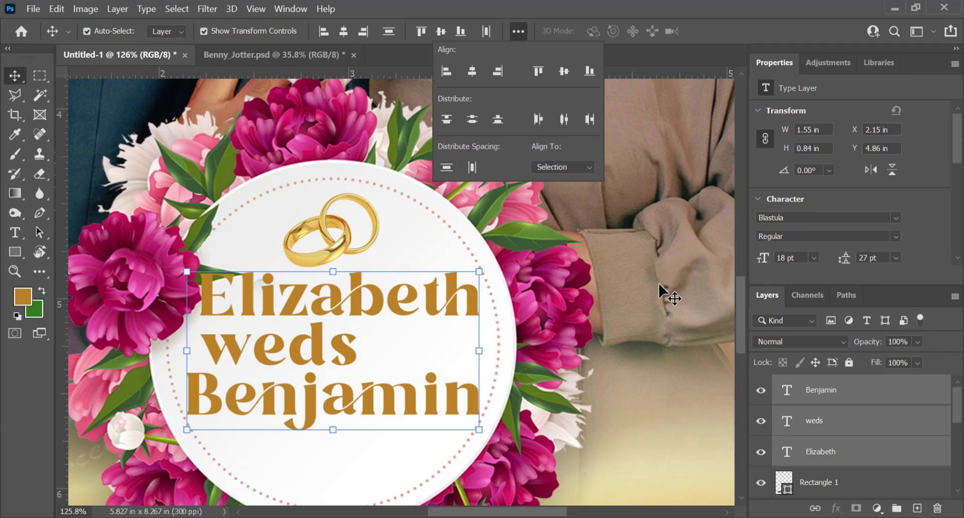
{"action": "left_click", "coordinate": [473, 72]}
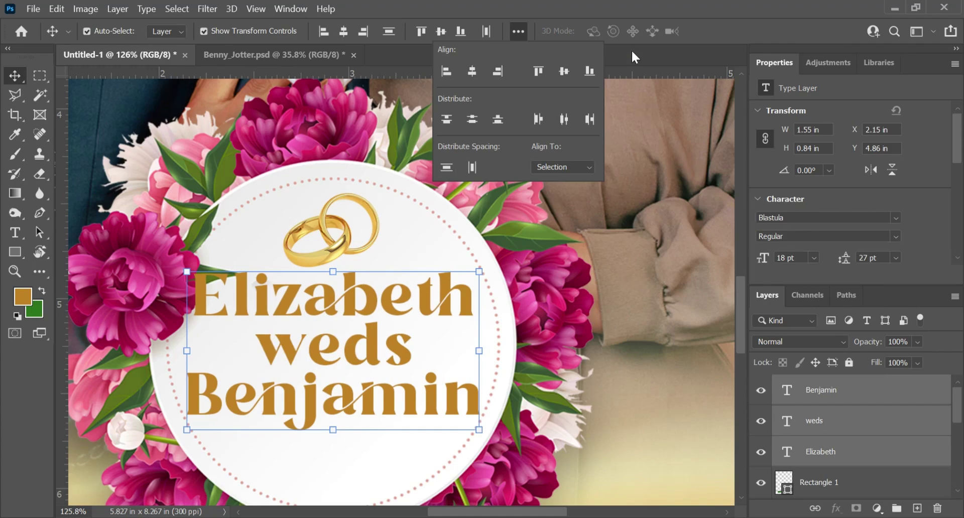
{"action": "left_click", "coordinate": [653, 216]}
{"action": "scroll", "coordinate": [414, 313], "scroll_direction": "down", "scroll_amount": 2}
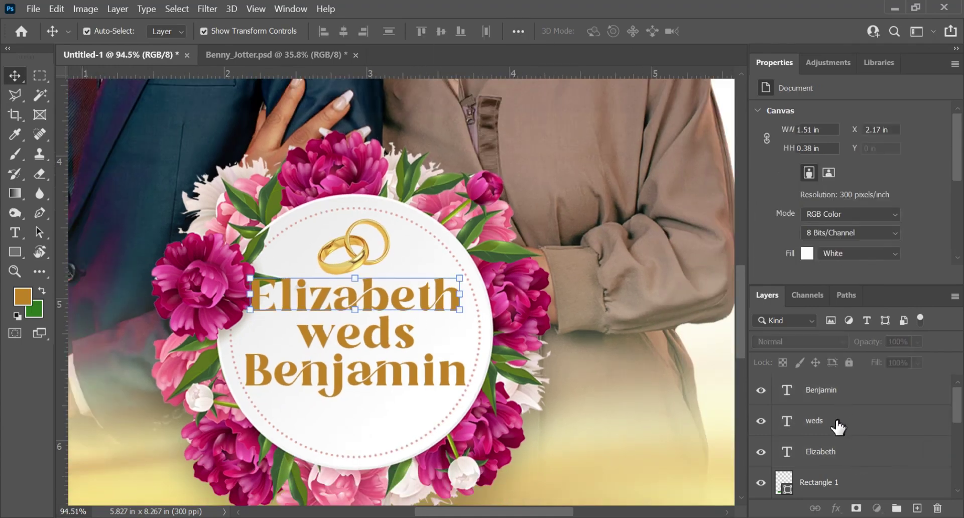
{"action": "left_click", "coordinate": [836, 442]}
{"action": "left_click", "coordinate": [835, 390], "text": "shift"}
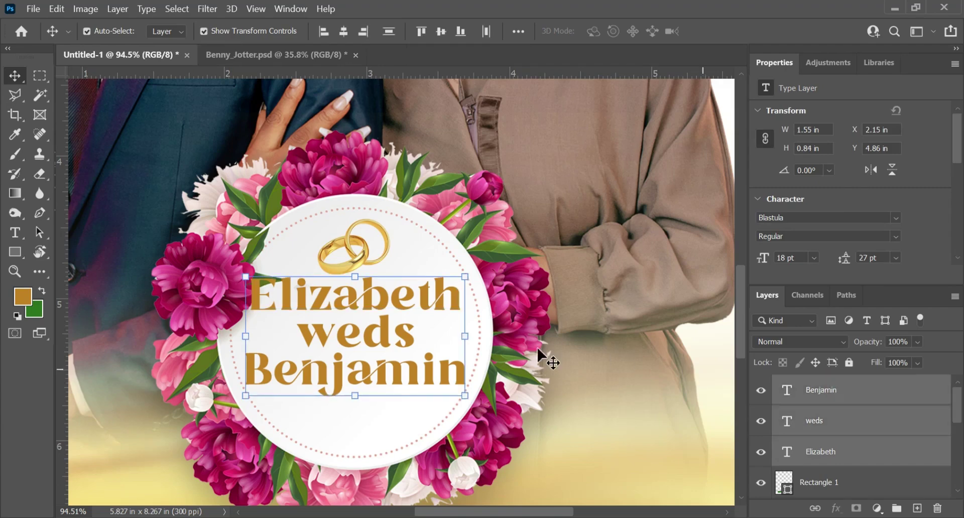
{"action": "scroll", "coordinate": [430, 322], "scroll_direction": "down", "scroll_amount": 2}
{"action": "scroll", "coordinate": [429, 321], "scroll_direction": "down", "scroll_amount": 4}
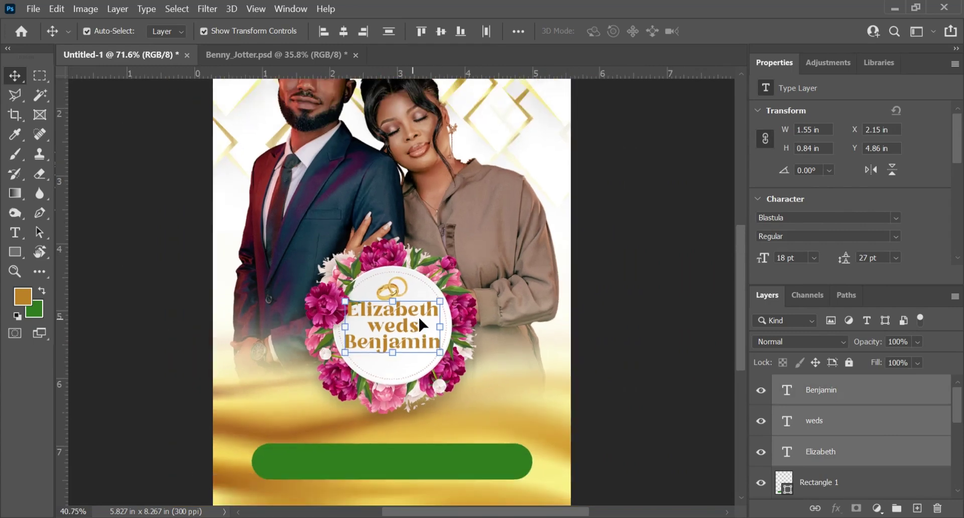
{"action": "left_click", "coordinate": [623, 269]}
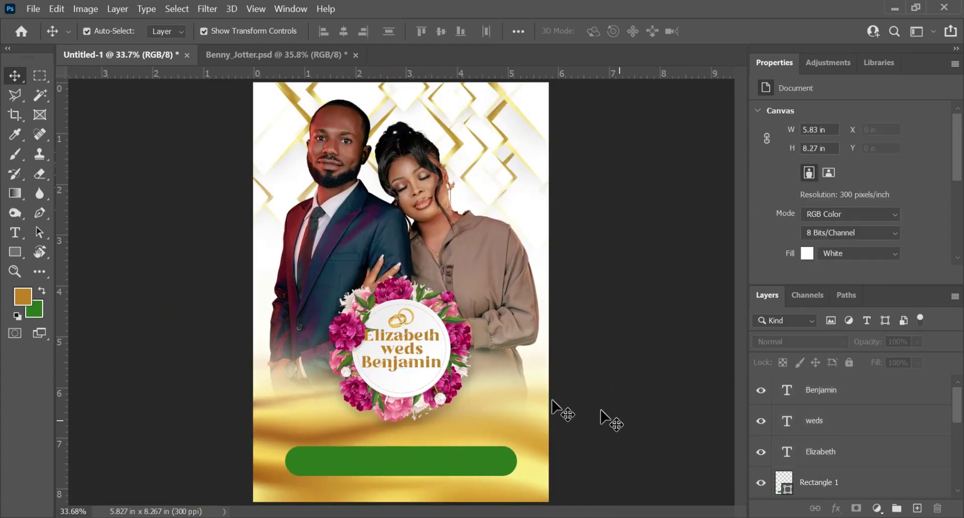
{"action": "scroll", "coordinate": [606, 370], "scroll_direction": "down", "scroll_amount": 1}
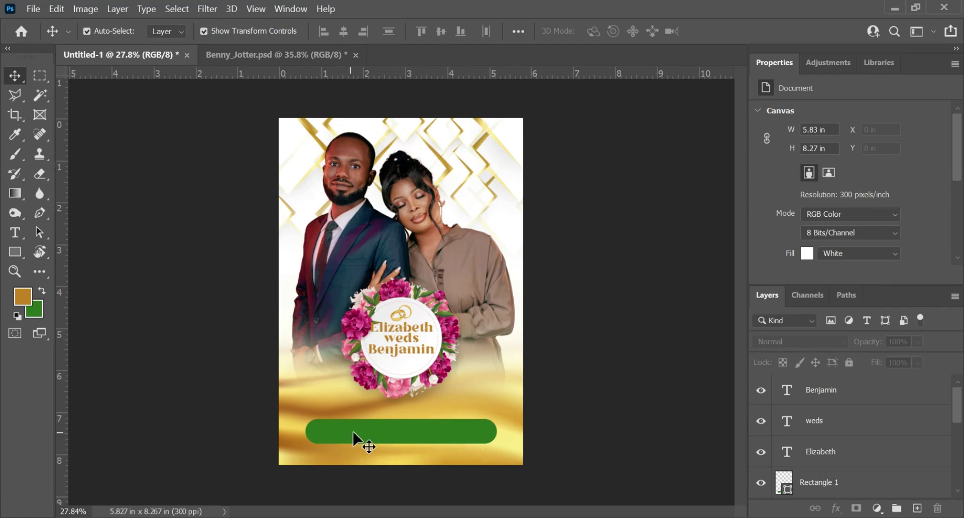
Add the text "Saturday 28th October 2023" in 18 pt Blastula on the green bar, starting at about X 1.3 in, Y 7.25 in.
{"action": "scroll", "coordinate": [391, 453], "scroll_direction": "up", "scroll_amount": 5}
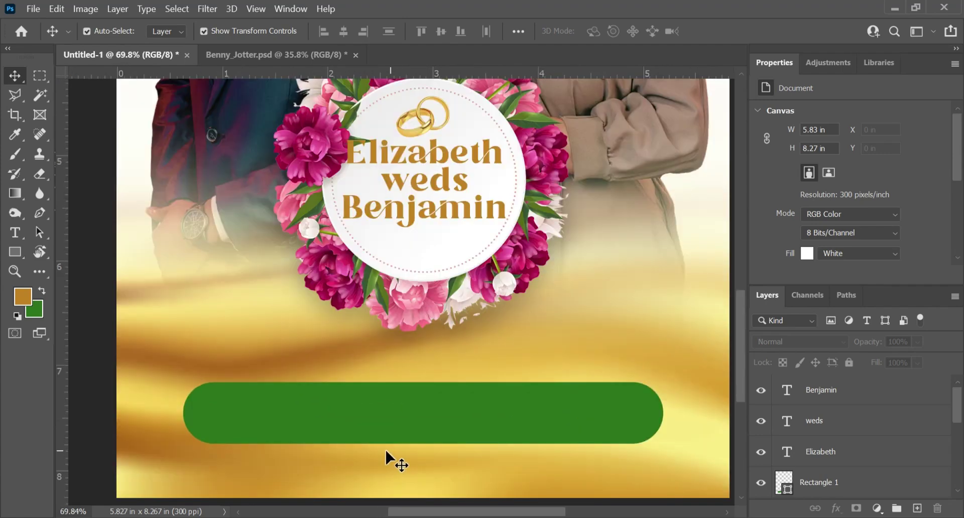
{"action": "key", "text": "t"}
{"action": "left_click", "coordinate": [254, 405]}
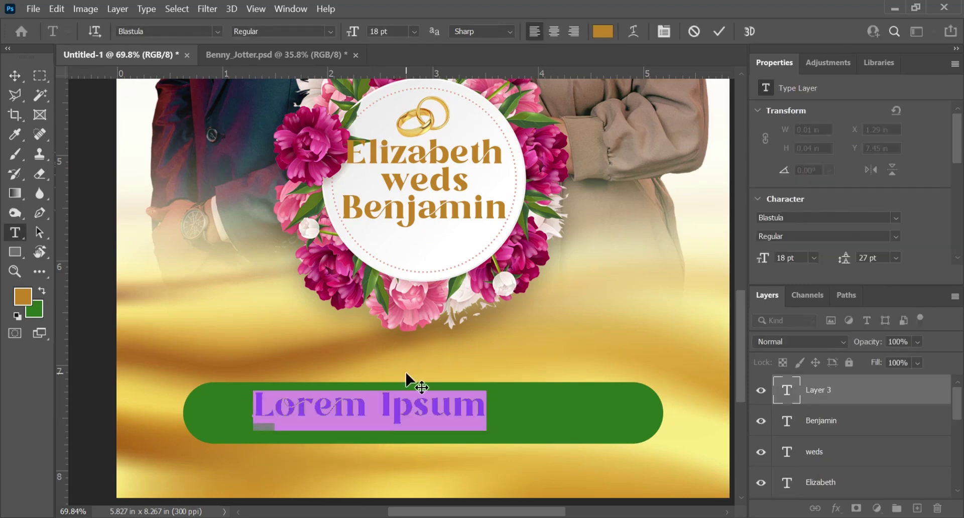
{"action": "type", "text": "S"}
{"action": "key", "text": "BackSpace"}
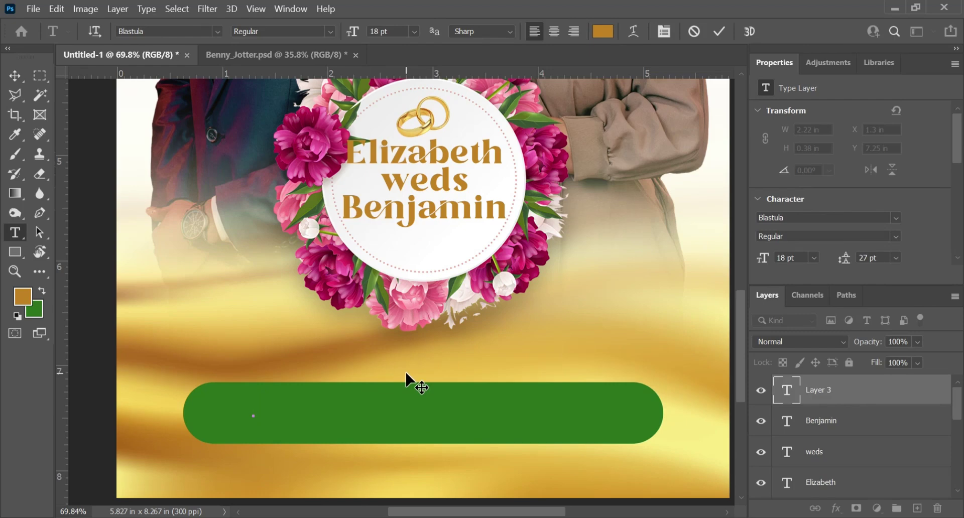
{"action": "type", "text": "Sat"}
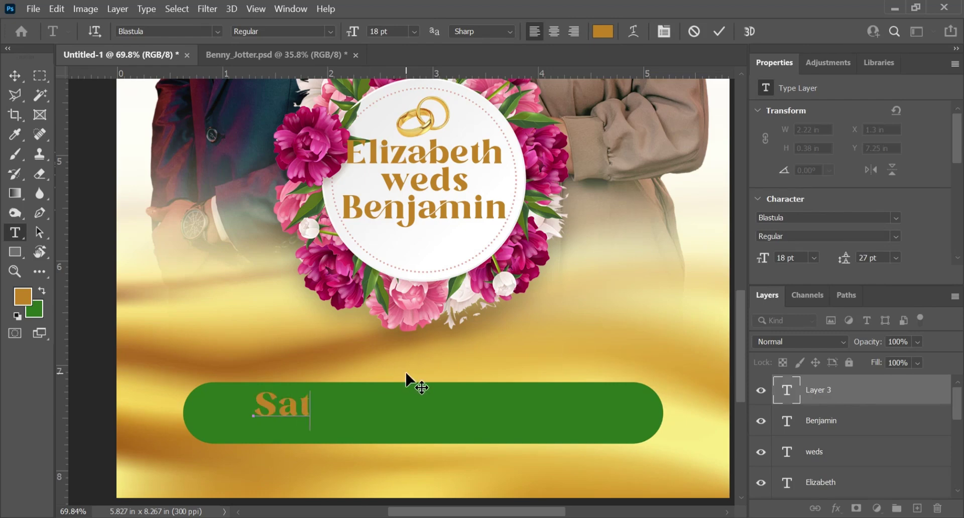
{"action": "type", "text": "urday"}
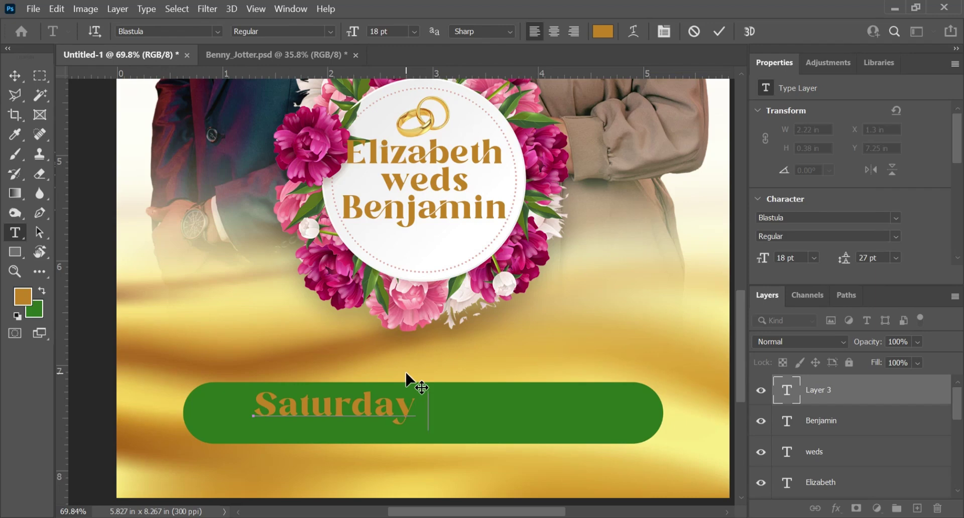
{"action": "type", "text": "28th"}
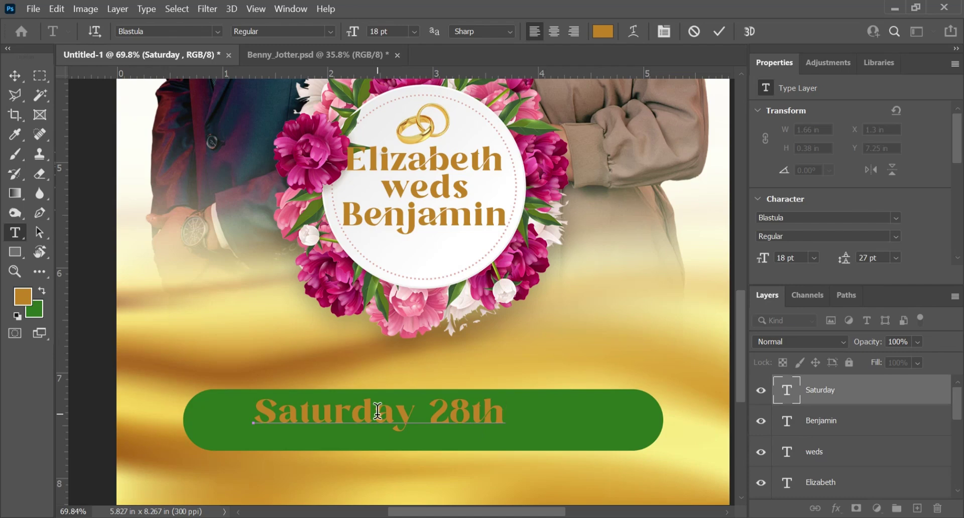
{"action": "type", "text": " Oc"}
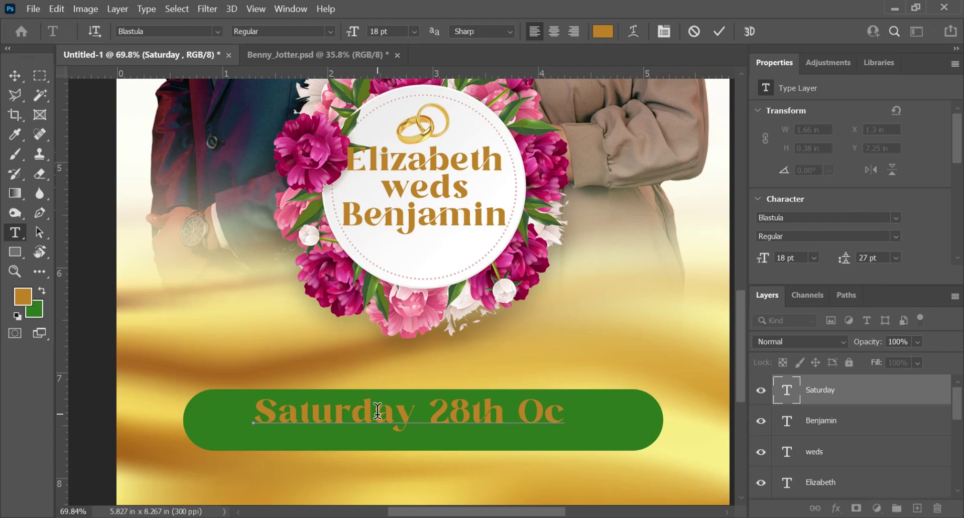
{"action": "type", "text": "tober"}
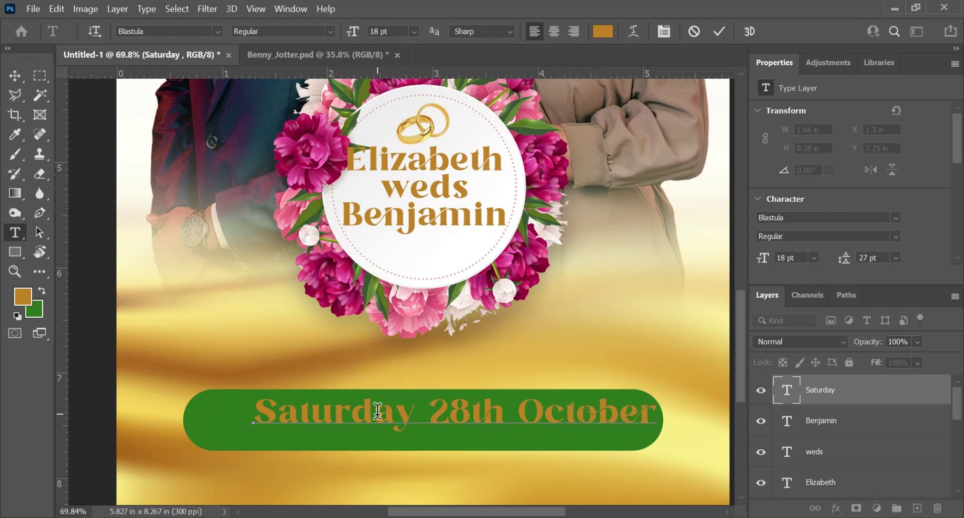
{"action": "type", "text": " 202"}
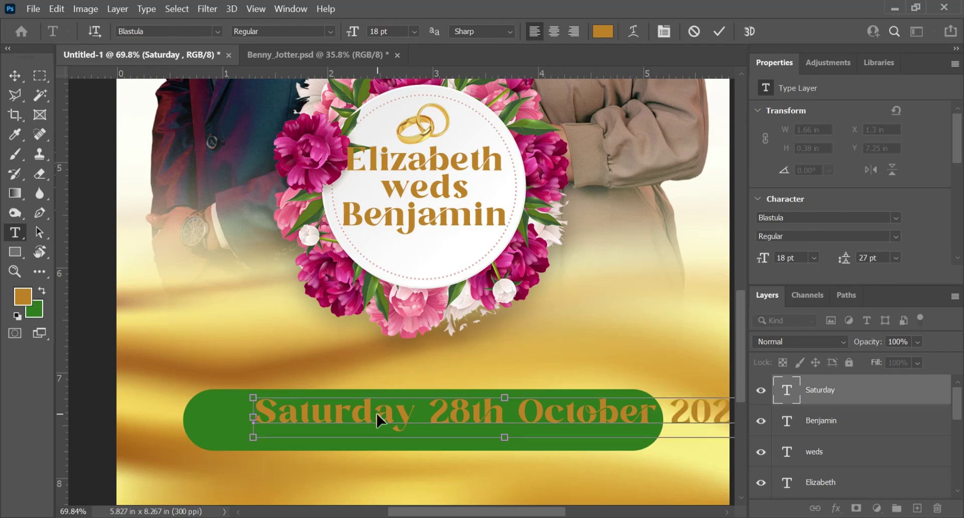
Set the font size of the whole date text to 15 pt.
{"action": "key", "text": "ctrl+a"}
{"action": "scroll", "coordinate": [381, 414], "scroll_direction": "down", "scroll_amount": 5}
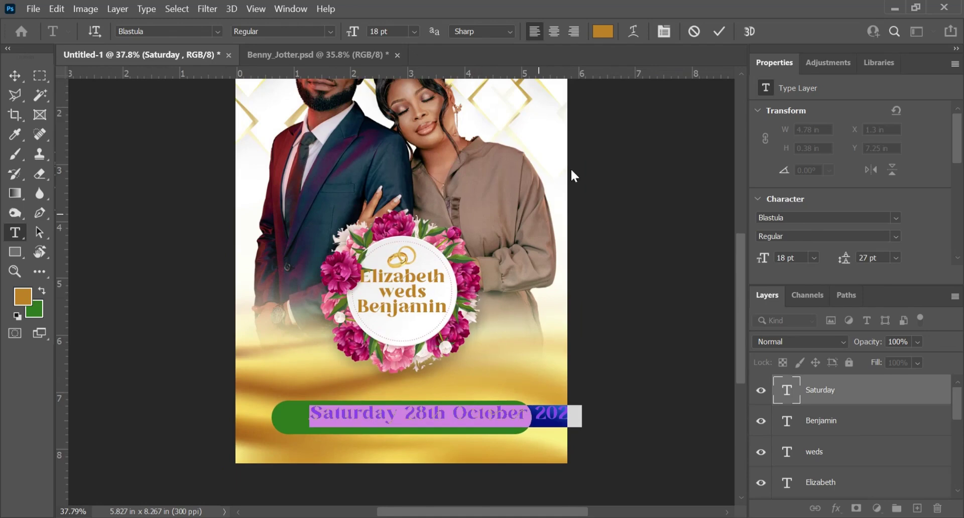
{"action": "key", "text": "ctrl+t"}
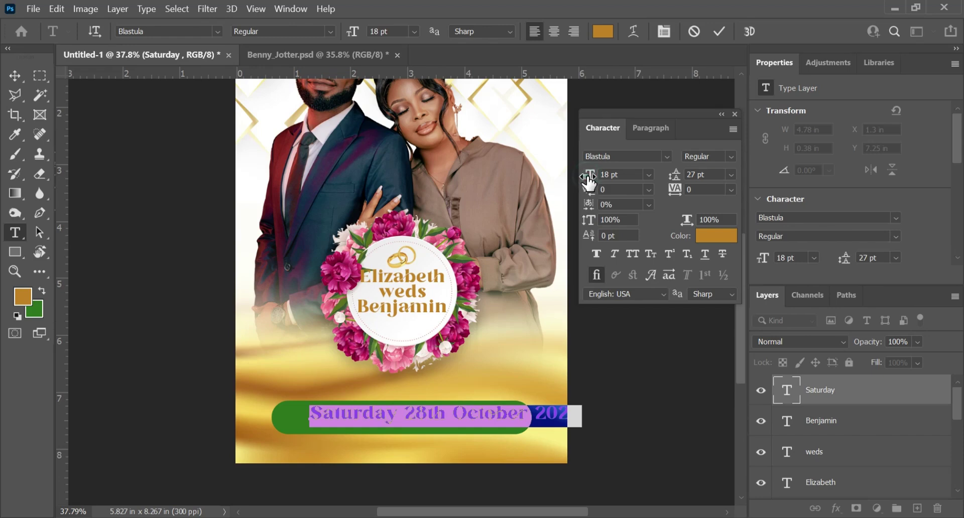
{"action": "left_click_drag", "start_coordinate": [588, 184], "coordinate": [586, 182]}
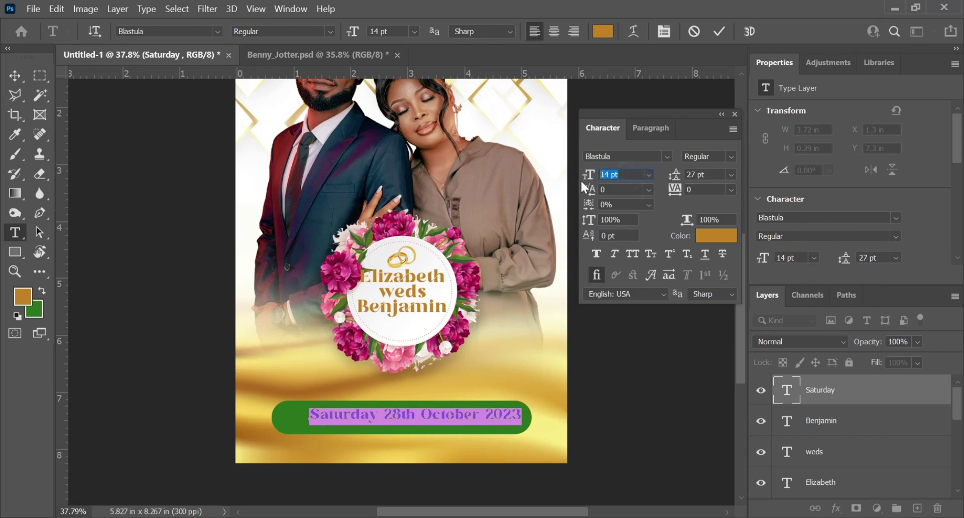
{"action": "type", "text": "16"}
{"action": "key", "text": "Return"}
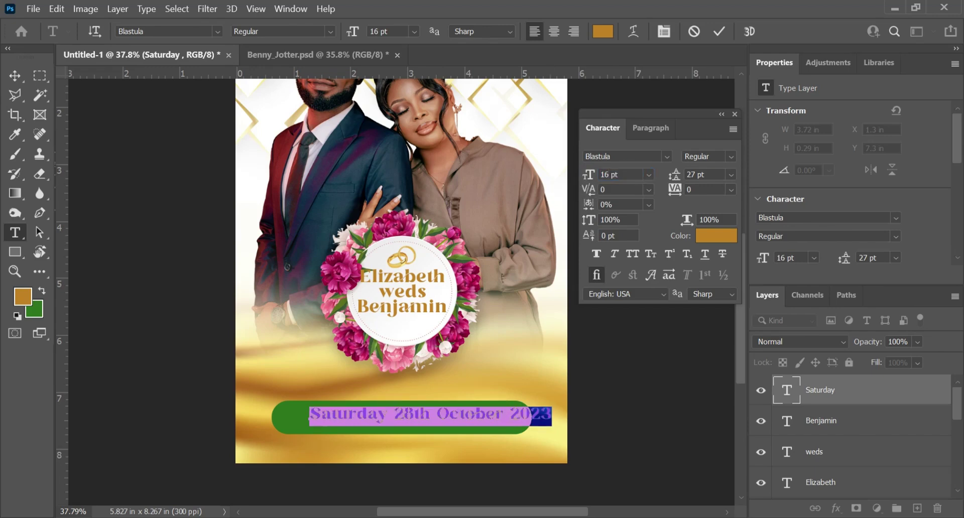
{"action": "left_click", "coordinate": [580, 168]}
{"action": "type", "text": "15"}
{"action": "key", "text": "Return"}
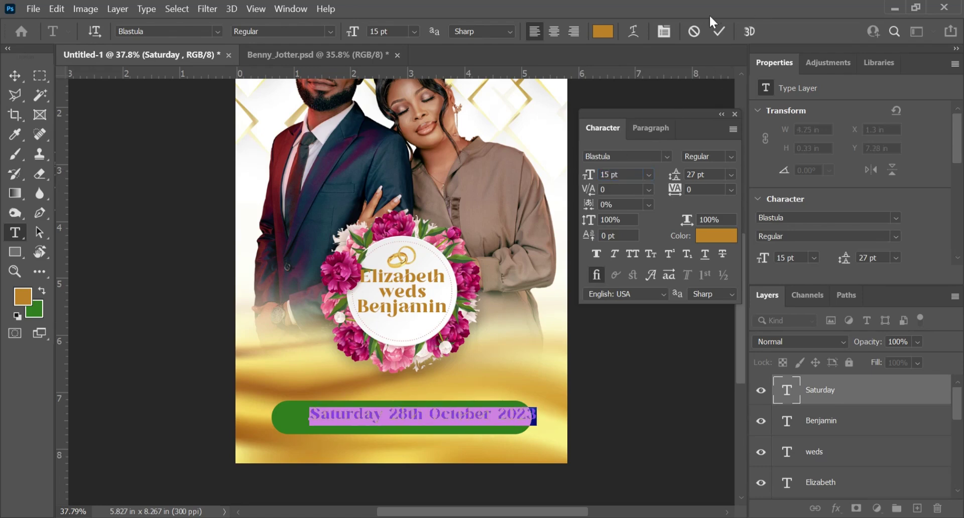
Change the colour of the date text to white (ffffff).
{"action": "left_click", "coordinate": [717, 236]}
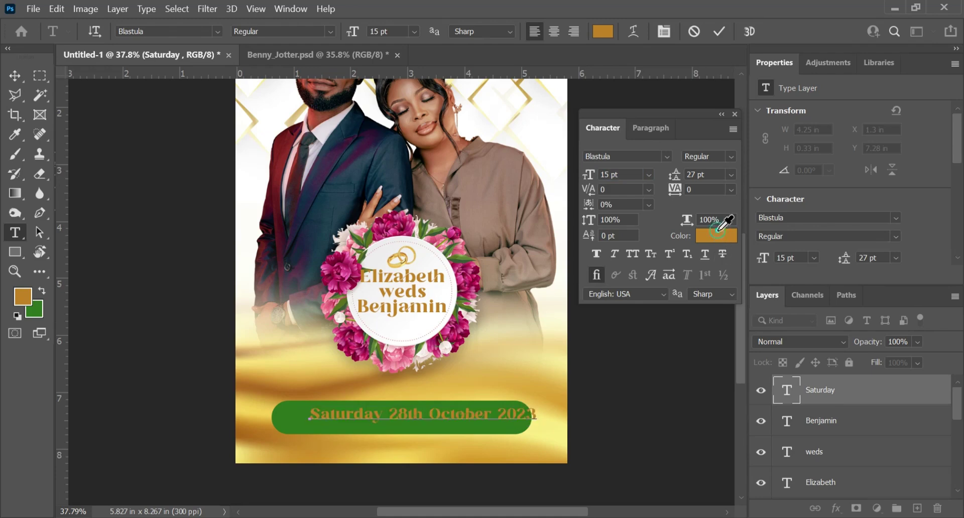
{"action": "type", "text": "ffffff"}
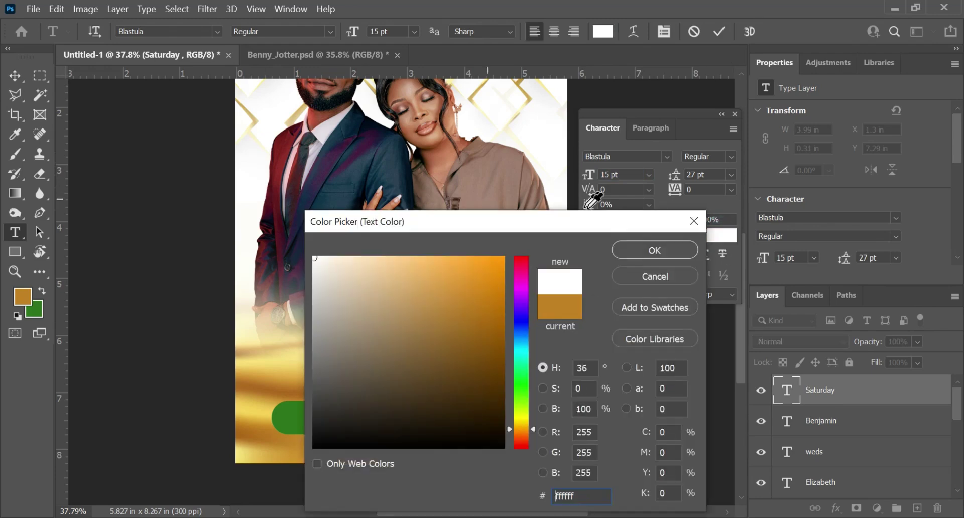
{"action": "left_click", "coordinate": [646, 250]}
{"action": "left_click", "coordinate": [717, 30]}
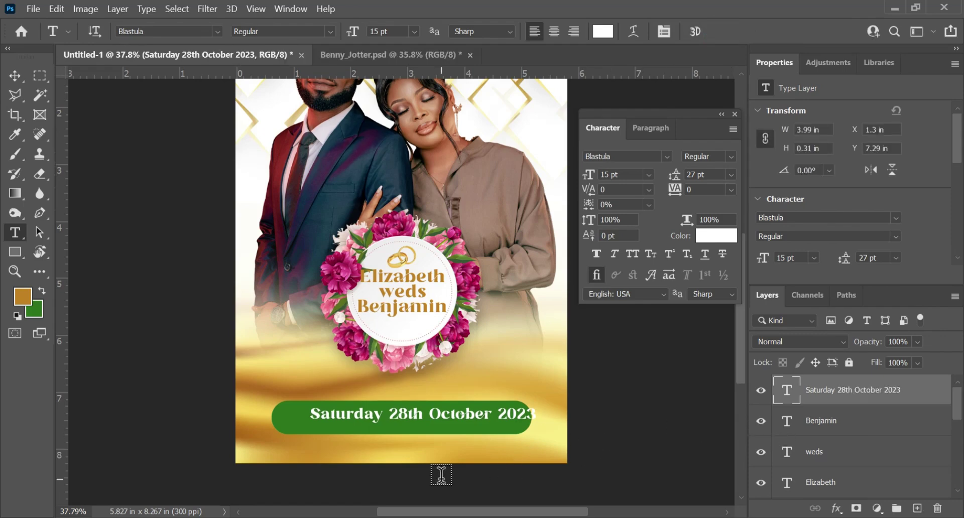
Load the green bar's outline as a selection, centre the date text horizontally and vertically within it, and deselect.
{"action": "key", "text": "v"}
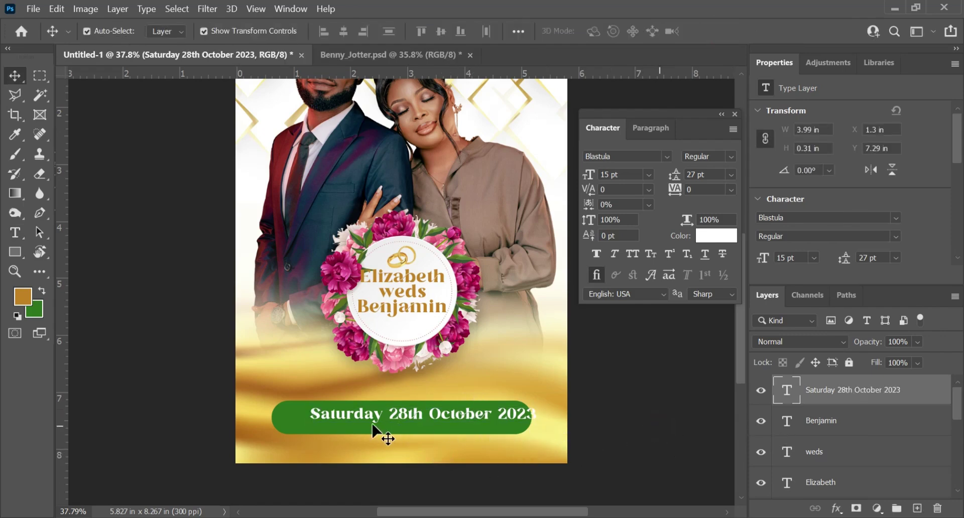
{"action": "left_click", "coordinate": [289, 426]}
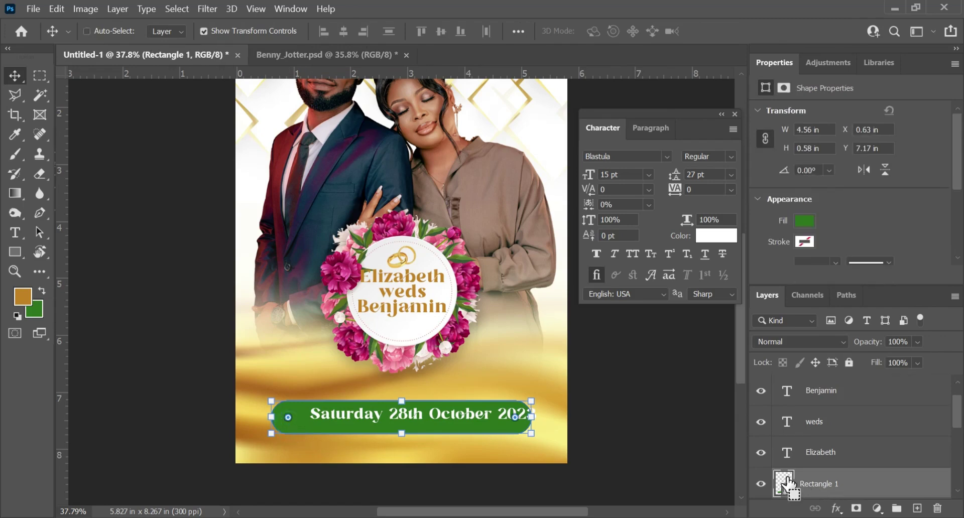
{"action": "left_click", "coordinate": [785, 484], "text": "ctrl"}
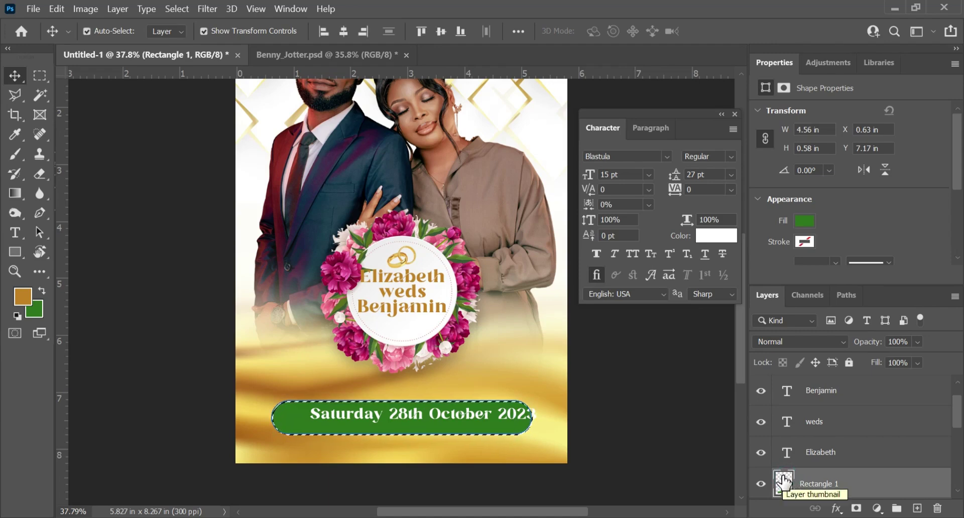
{"action": "scroll", "coordinate": [790, 428], "scroll_direction": "up", "scroll_amount": 1}
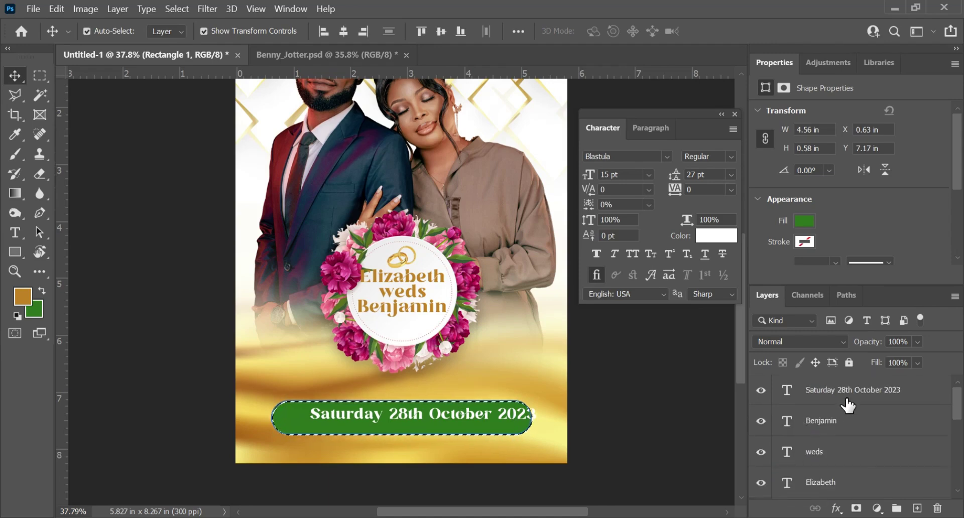
{"action": "left_click", "coordinate": [832, 391]}
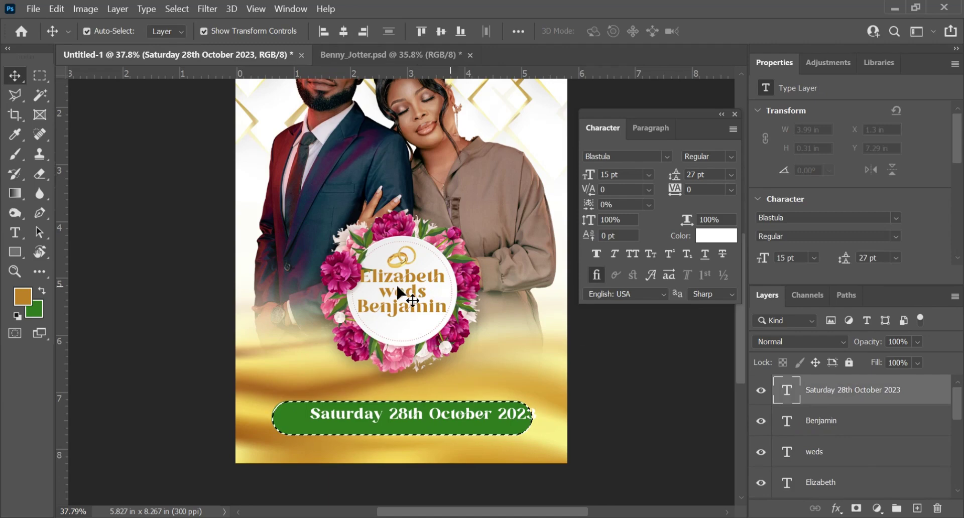
{"action": "left_click", "coordinate": [346, 30]}
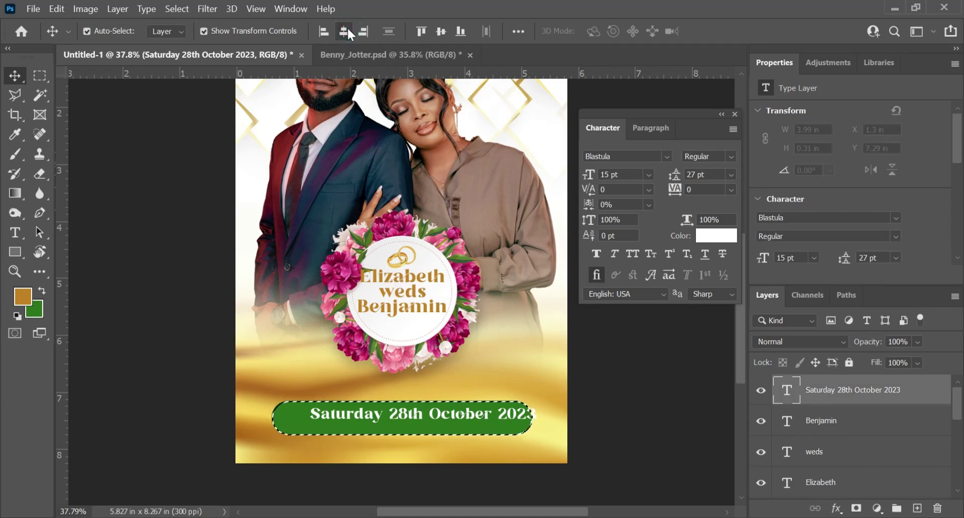
{"action": "left_click", "coordinate": [441, 32]}
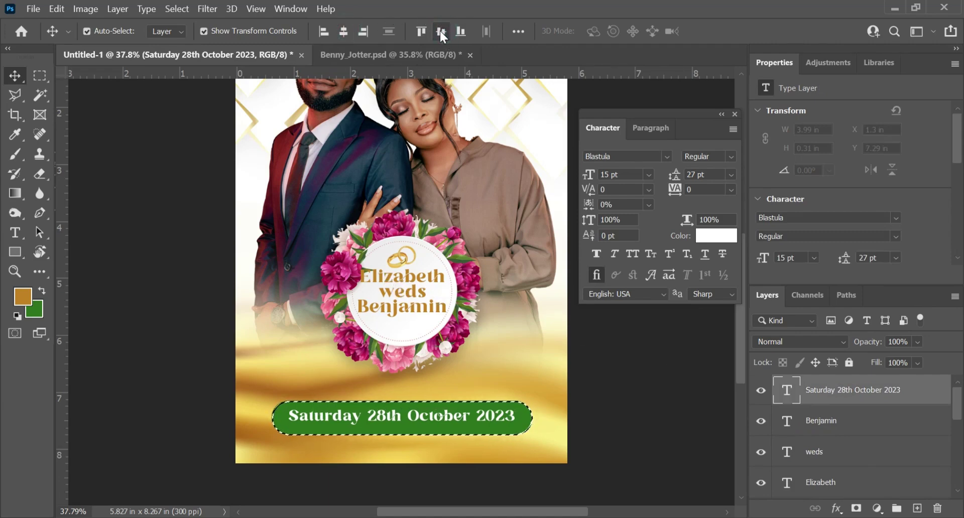
{"action": "key", "text": "ctrl"}
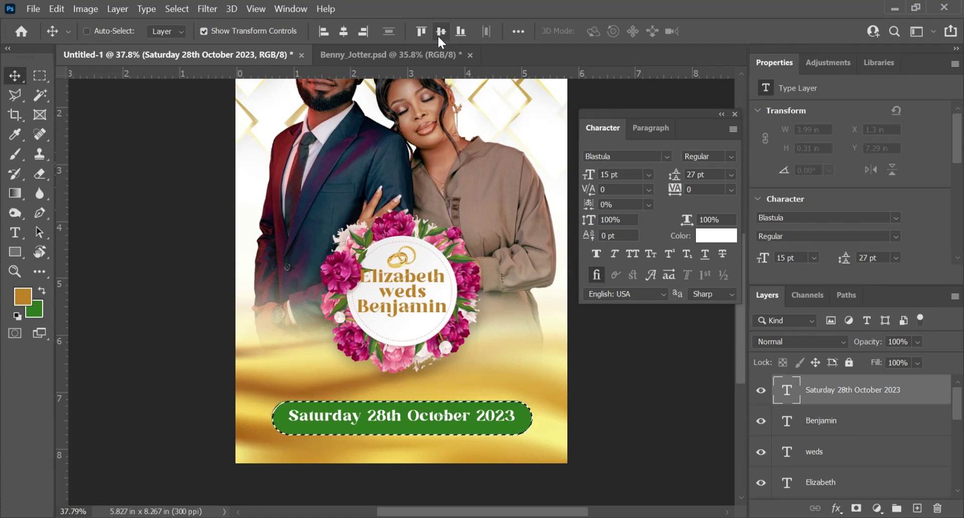
{"action": "left_click", "coordinate": [651, 409]}
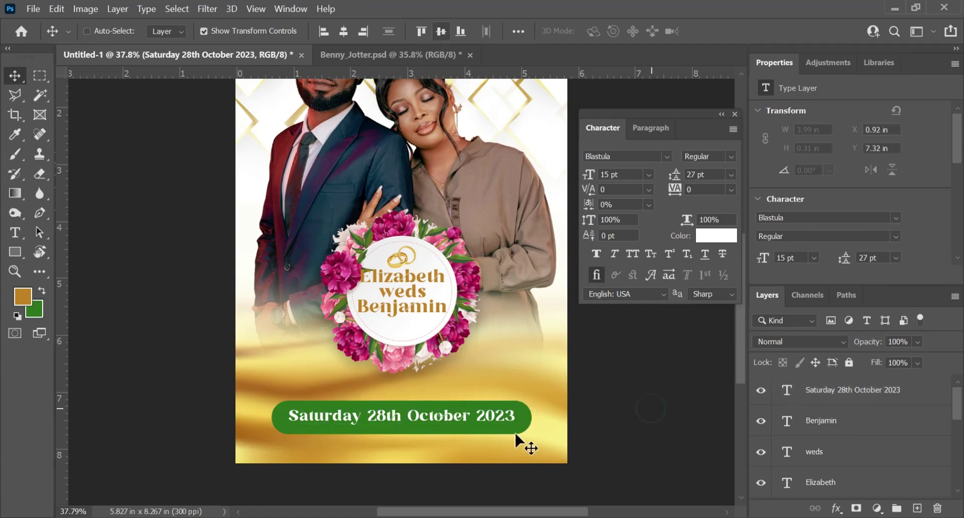
Increase the font size of the whole date text to 16 pt.
{"action": "scroll", "coordinate": [367, 460], "scroll_direction": "up", "scroll_amount": 3}
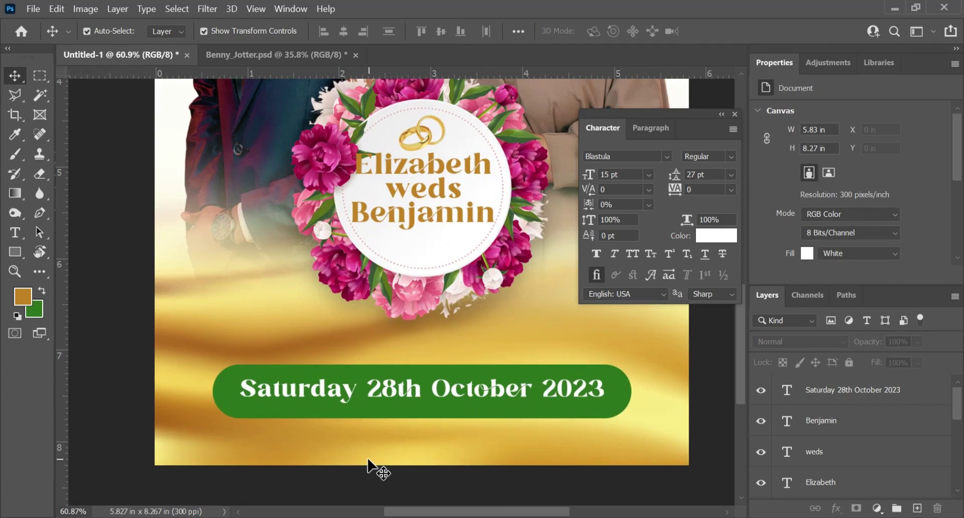
{"action": "scroll", "coordinate": [377, 465], "scroll_direction": "down", "scroll_amount": 2}
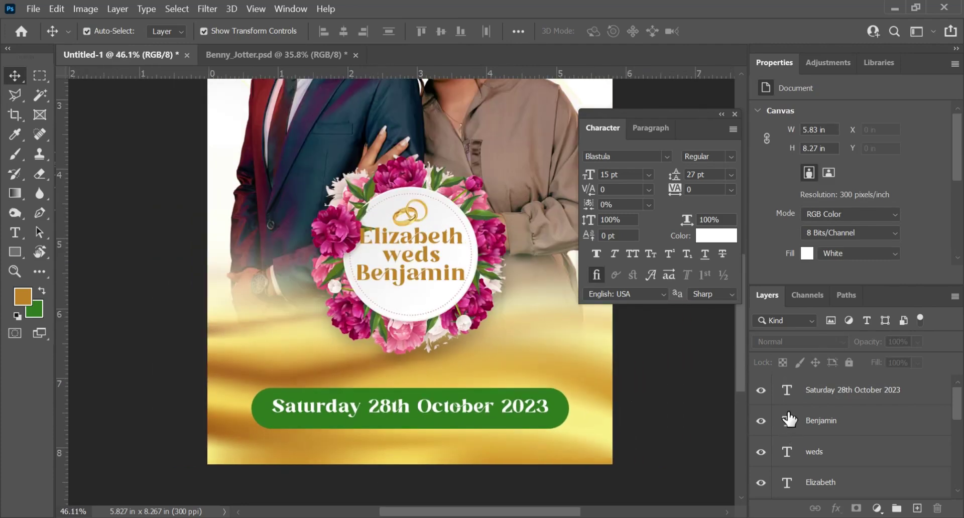
{"action": "left_click", "coordinate": [790, 394]}
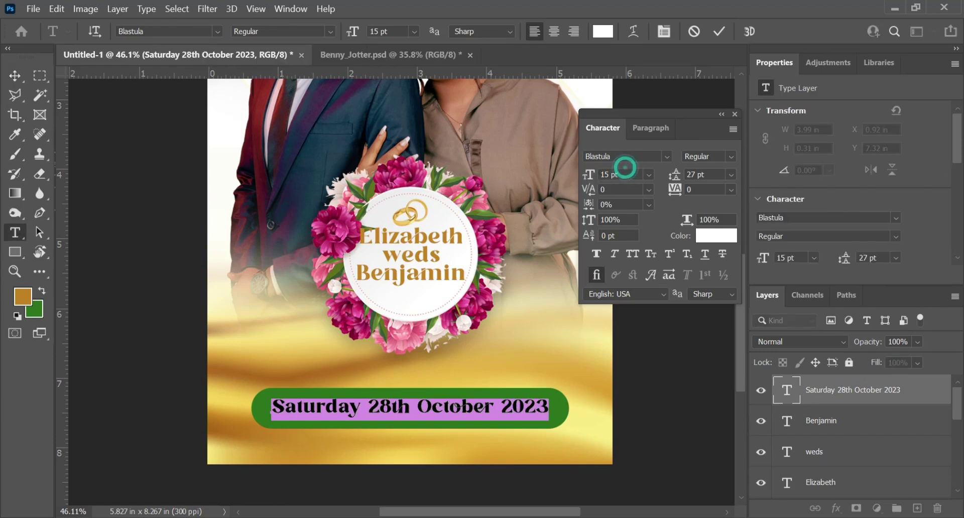
{"action": "left_click", "coordinate": [623, 174]}
{"action": "left_click_drag", "start_coordinate": [592, 179], "coordinate": [589, 178]}
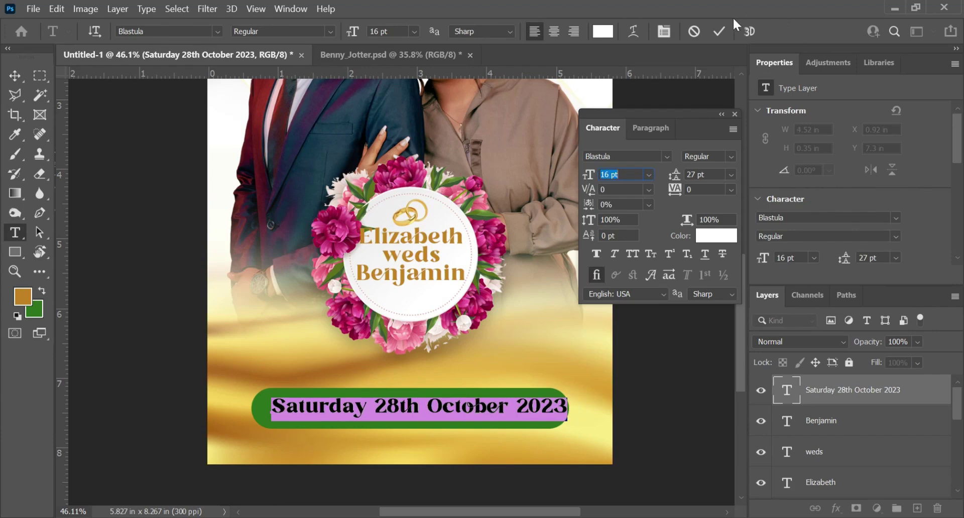
{"action": "left_click", "coordinate": [720, 31]}
Re-centre the 16 pt date text horizontally and vertically on the green bar's selection, deselect, and close the Character panel.
{"action": "key", "text": "v"}
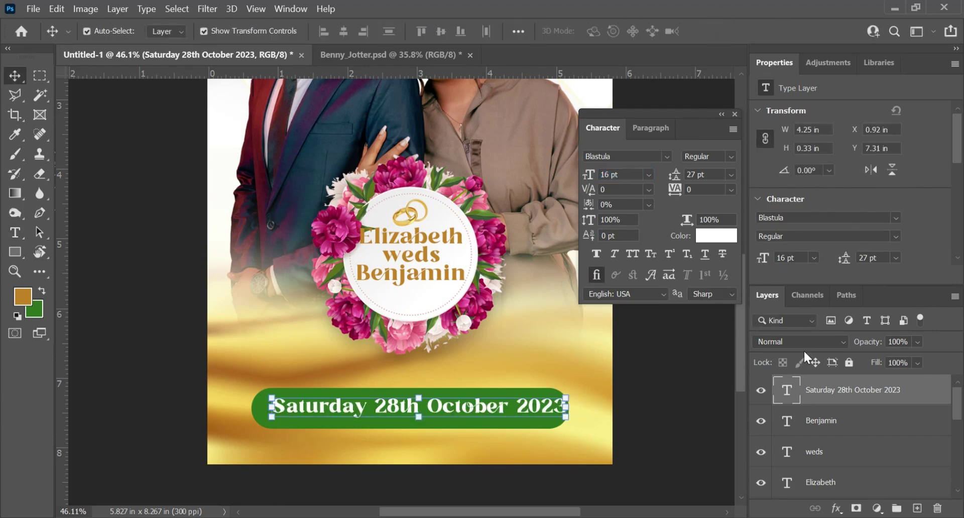
{"action": "left_click_drag", "start_coordinate": [814, 419], "coordinate": [838, 409]}
{"action": "scroll", "coordinate": [674, 392], "scroll_direction": "up", "scroll_amount": 3}
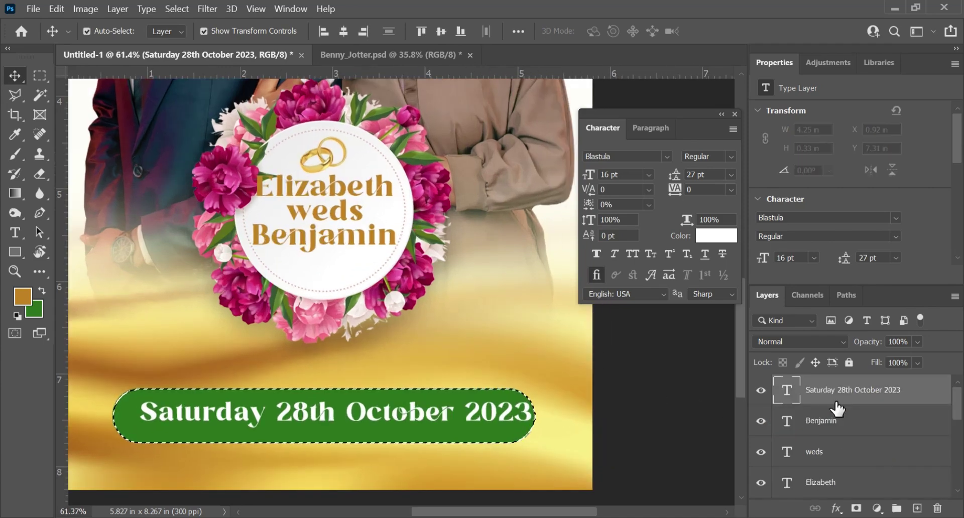
{"action": "left_click", "coordinate": [344, 31]}
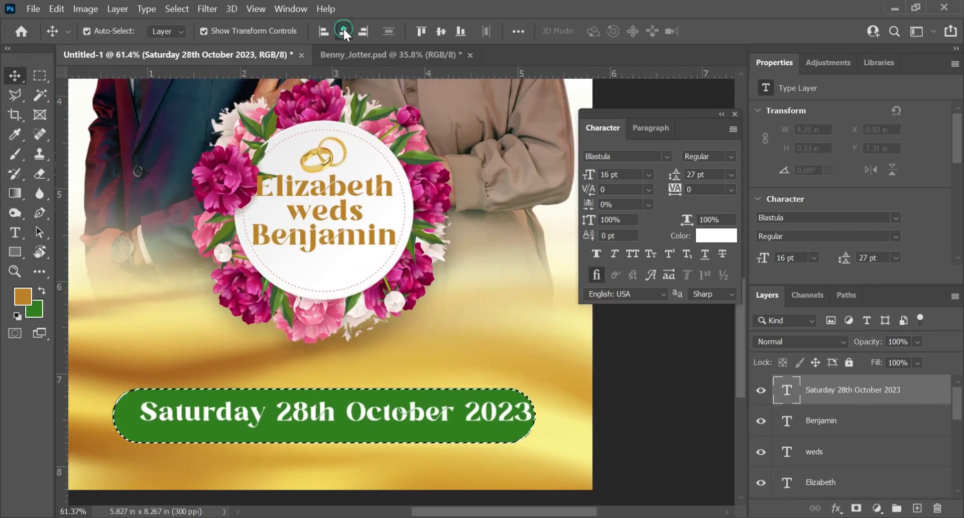
{"action": "left_click", "coordinate": [440, 31]}
{"action": "scroll", "coordinate": [387, 203], "scroll_direction": "down", "scroll_amount": 4}
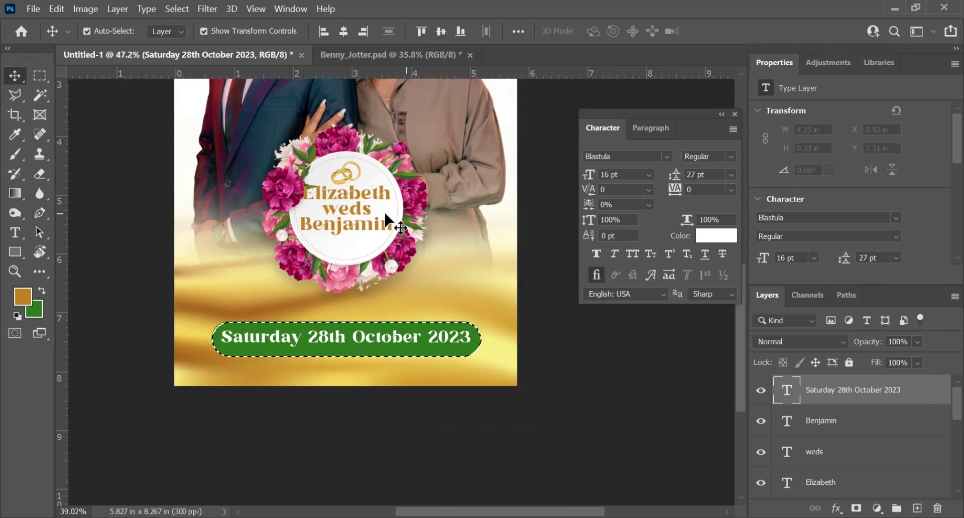
{"action": "left_click", "coordinate": [734, 115]}
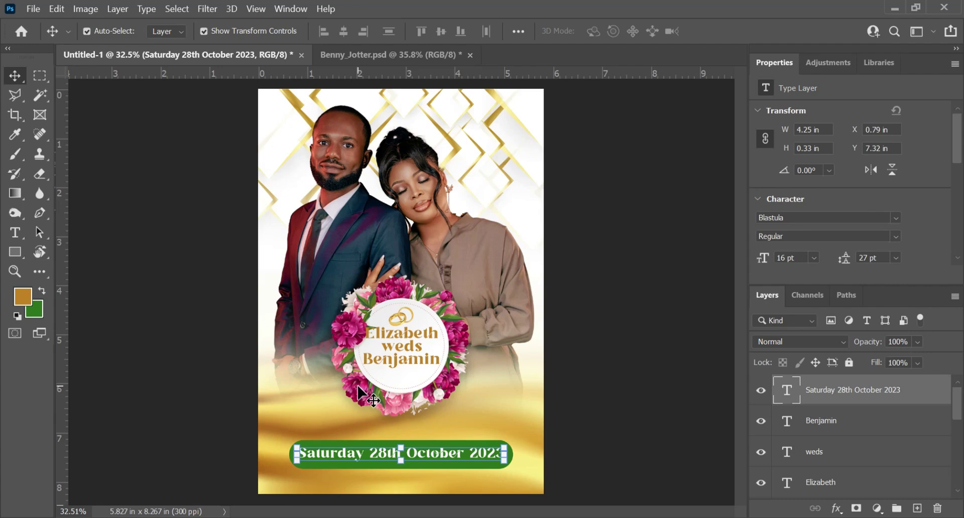
{"action": "scroll", "coordinate": [360, 394], "scroll_direction": "up", "scroll_amount": 3}
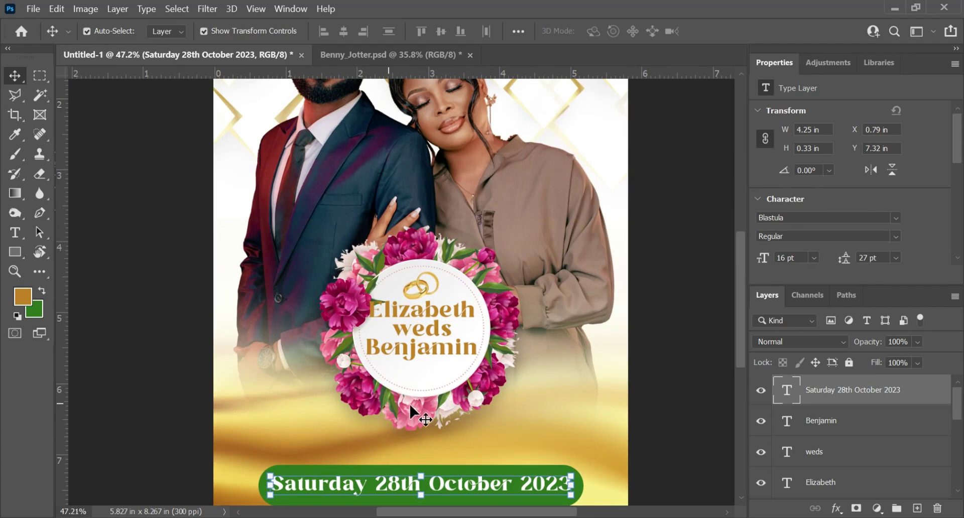
{"action": "scroll", "coordinate": [447, 403], "scroll_direction": "down", "scroll_amount": 3}
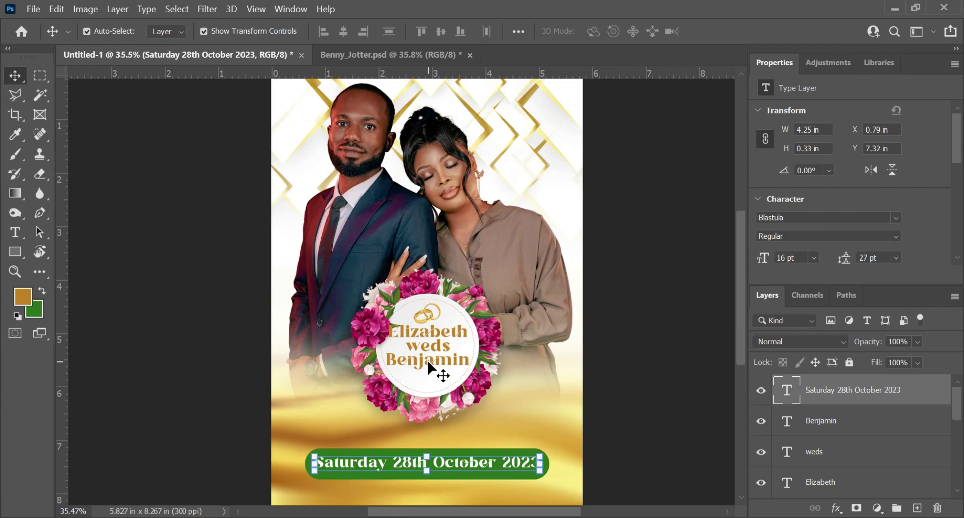
{"action": "scroll", "coordinate": [427, 359], "scroll_direction": "down", "scroll_amount": 3}
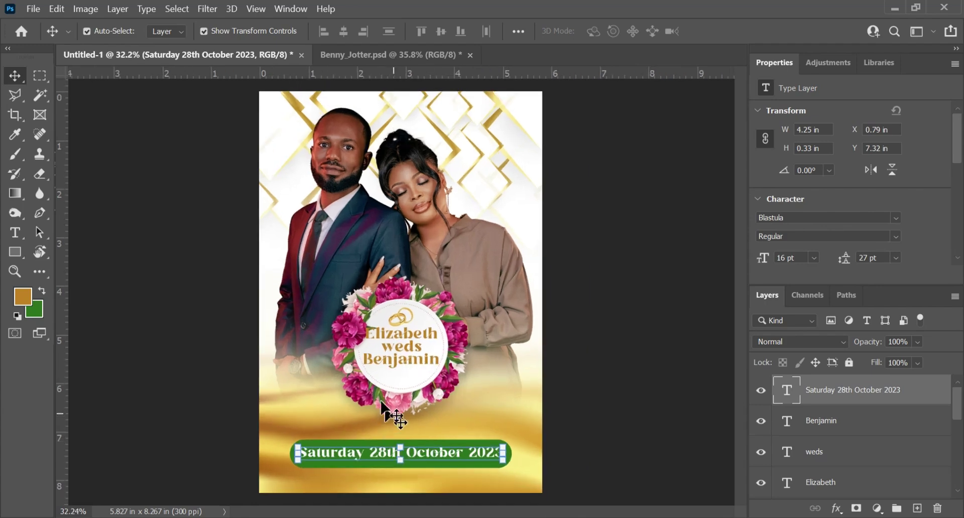